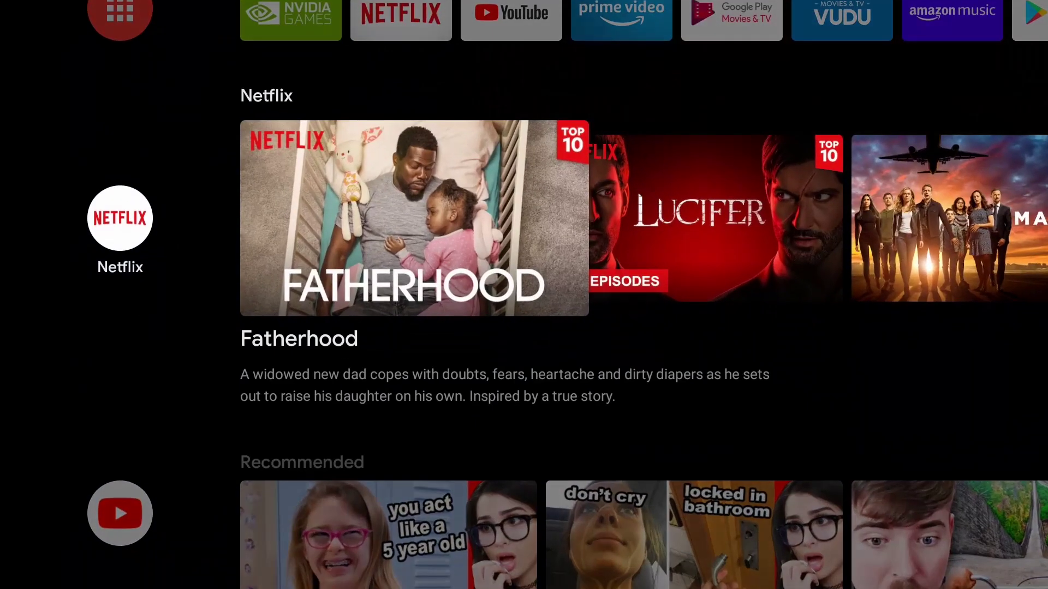
- Open the Google Play Store from the home screen's row of favourite apps
{"action": "key", "text": "Up"}
{"action": "key", "text": "Right"}
{"action": "key", "text": "Right"}
{"action": "key", "text": "Right"}
{"action": "key", "text": "Right"}
{"action": "key", "text": "Right"}
{"action": "key", "text": "Right"}
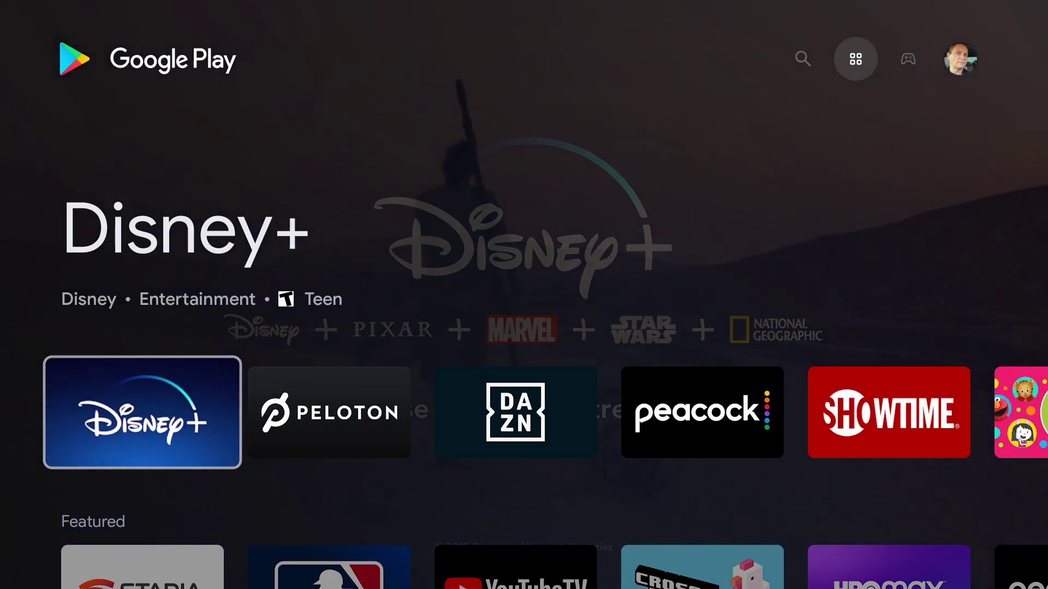
- Open the Play Store's search page and start text entry in its search field
{"action": "key", "text": "Right"}
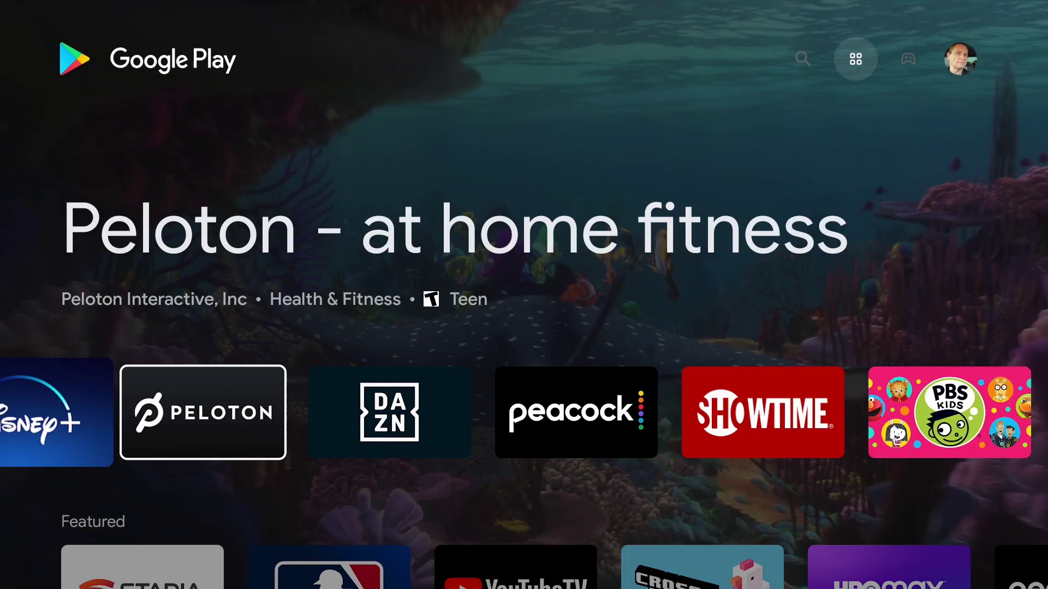
{"action": "key", "text": "Up"}
{"action": "key", "text": "Left"}
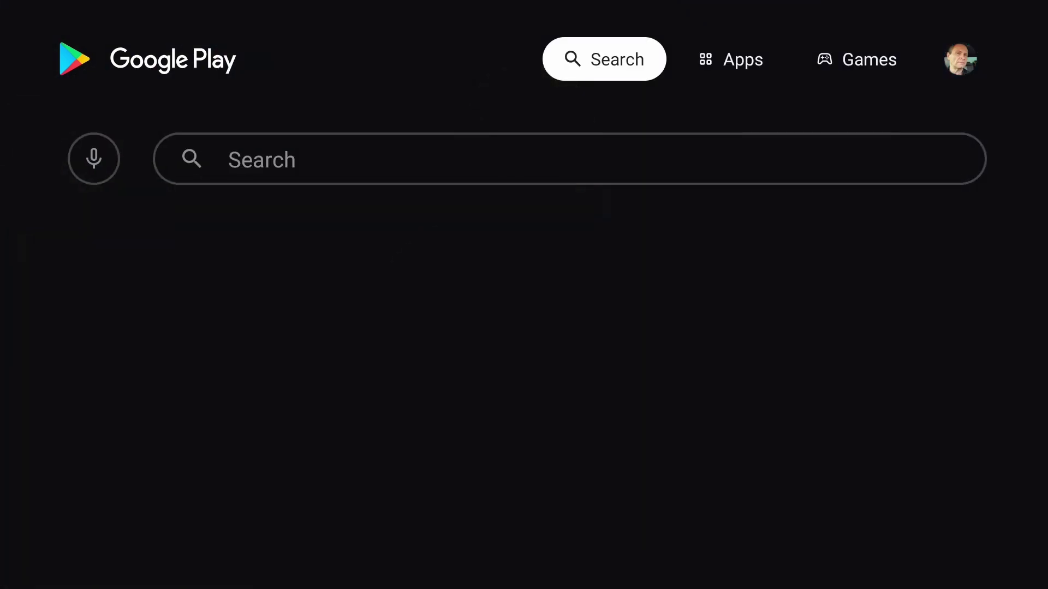
{"action": "key", "text": "Down"}
{"action": "key", "text": "Right"}
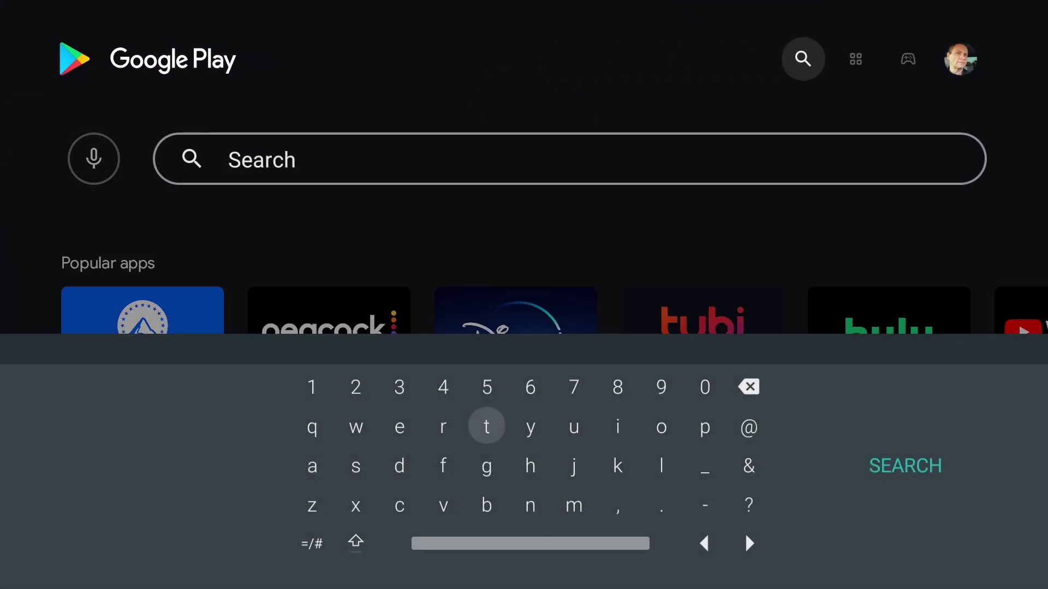
- Search the Play Store for "sideload"
{"action": "key", "text": "Down"}
{"action": "key", "text": "Down"}
{"action": "key", "text": "Left"}
{"action": "key", "text": "Left"}
{"action": "key", "text": "Left"}
{"action": "key", "text": "Up"}
{"action": "key", "text": "Return"}
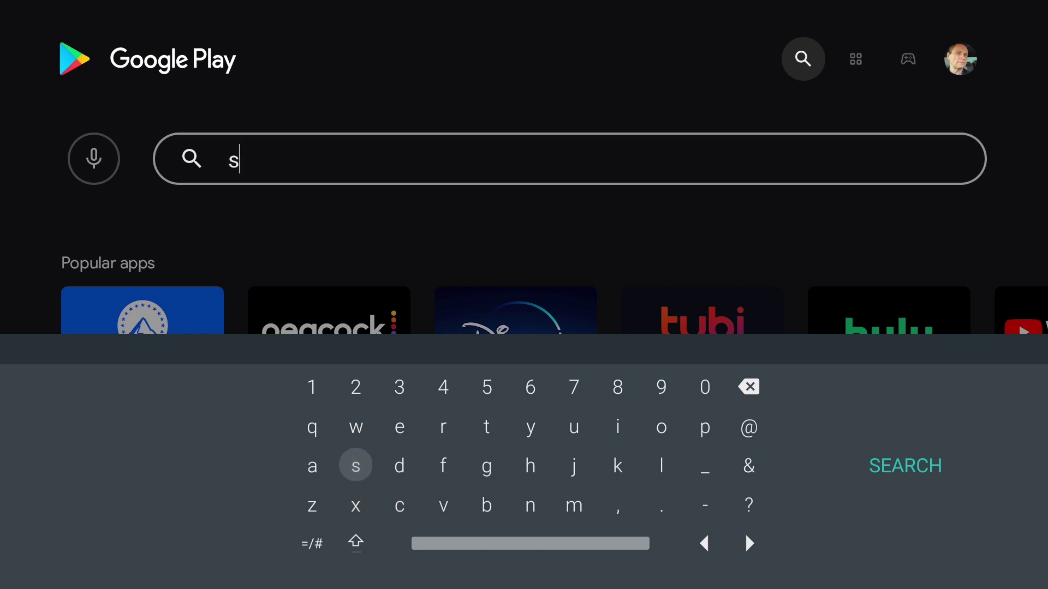
{"action": "key", "text": "Right"}
{"action": "key", "text": "Right"}
{"action": "key", "text": "Right"}
{"action": "key", "text": "Right"}
{"action": "key", "text": "Right"}
{"action": "key", "text": "Up"}
{"action": "key", "text": "Right"}
{"action": "key", "text": "Return"}
{"action": "key", "text": "Left"}
{"action": "key", "text": "Left"}
{"action": "key", "text": "Left"}
{"action": "key", "text": "Left"}
{"action": "key", "text": "Left"}
{"action": "key", "text": "Down"}
{"action": "key", "text": "Return"}
{"action": "key", "text": "Up"}
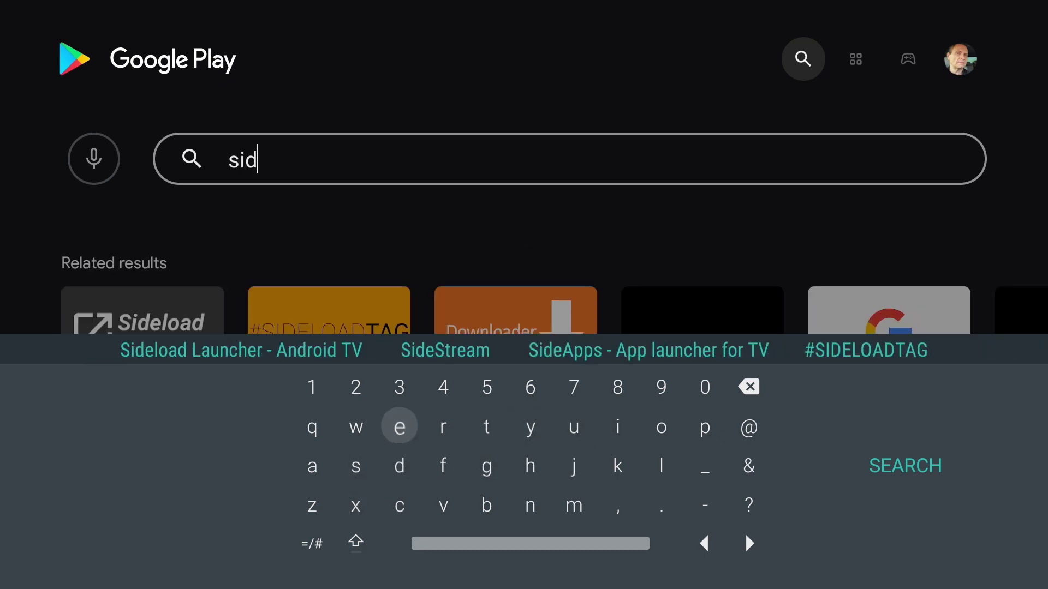
{"action": "key", "text": "Return"}
{"action": "key", "text": "Right"}
{"action": "key", "text": "Right"}
{"action": "key", "text": "Right"}
{"action": "key", "text": "Right"}
{"action": "key", "text": "Right"}
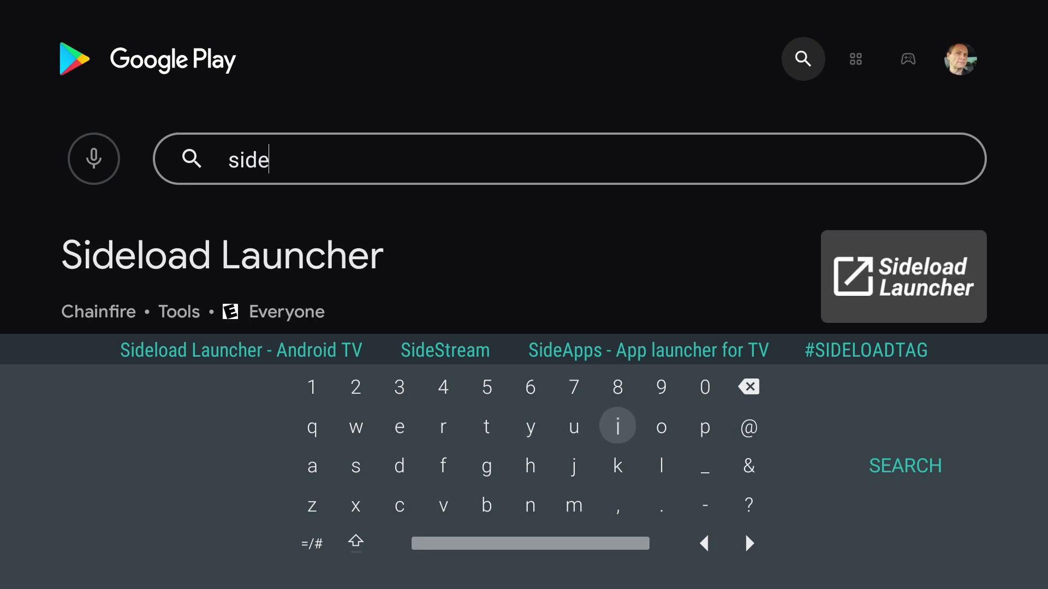
{"action": "key", "text": "Down"}
{"action": "key", "text": "Right"}
{"action": "key", "text": "Return"}
{"action": "key", "text": "Up"}
{"action": "key", "text": "Return"}
{"action": "key", "text": "Left"}
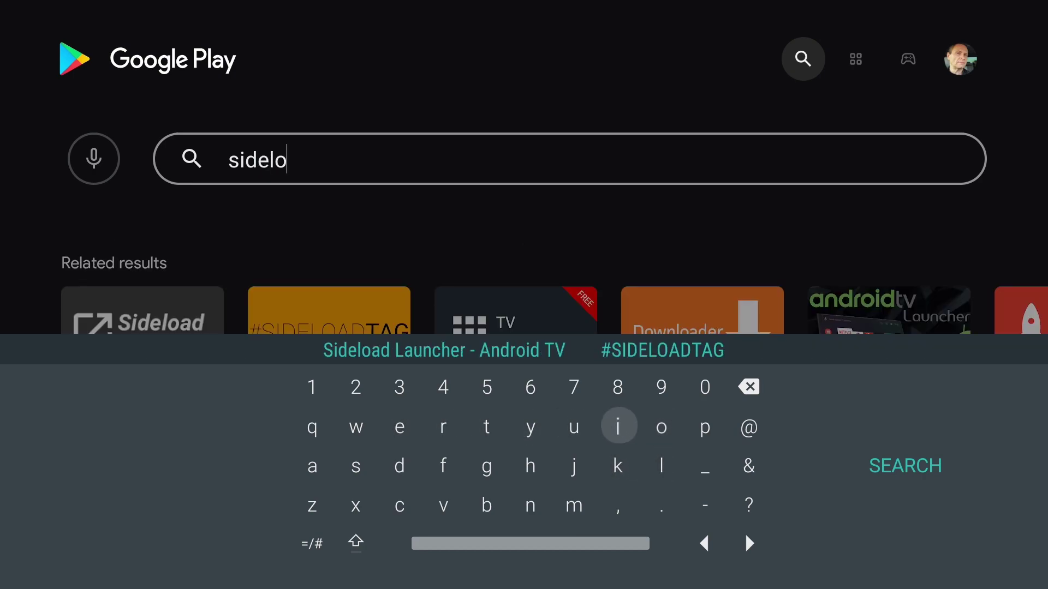
{"action": "key", "text": "Left"}
{"action": "key", "text": "Left"}
{"action": "key", "text": "Left"}
{"action": "key", "text": "Left"}
{"action": "key", "text": "Left"}
{"action": "key", "text": "Left"}
{"action": "key", "text": "Down"}
{"action": "key", "text": "Return"}
{"action": "key", "text": "Right"}
{"action": "key", "text": "Right"}
{"action": "key", "text": "Return"}
{"action": "key", "text": "Right"}
{"action": "key", "text": "Right"}
{"action": "key", "text": "Right"}
{"action": "key", "text": "Right"}
{"action": "key", "text": "Right"}
{"action": "key", "text": "Right"}
{"action": "key", "text": "Right"}
{"action": "key", "text": "Right"}
{"action": "key", "text": "Right"}
{"action": "key", "text": "Return"}
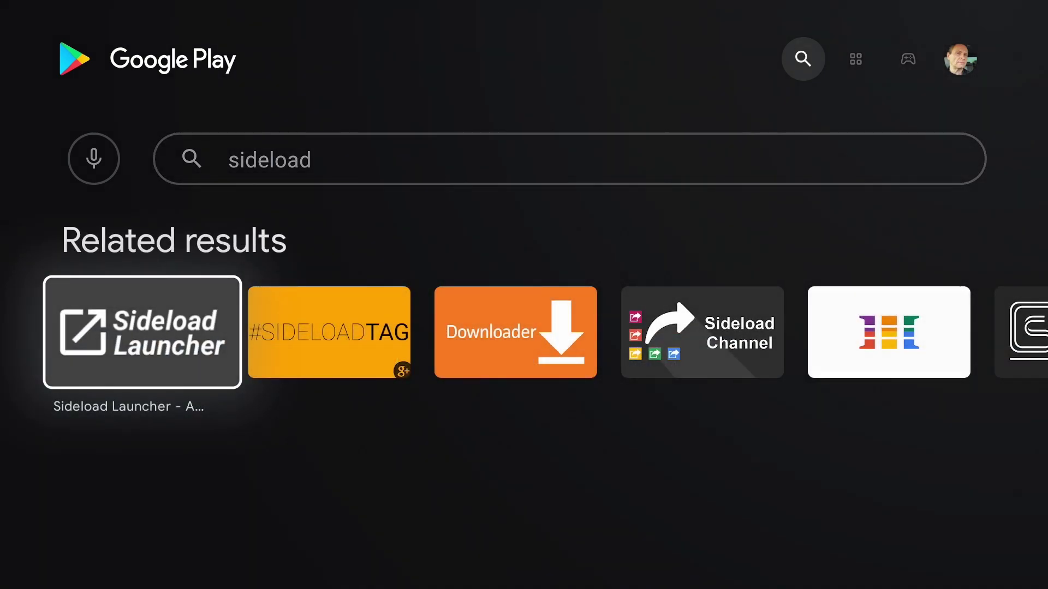
- Open the store page of Sideload Channel Launcher 3 from the related results
{"action": "key", "text": "Right"}
{"action": "key", "text": "Right"}
{"action": "key", "text": "Right"}
{"action": "key", "text": "Right"}
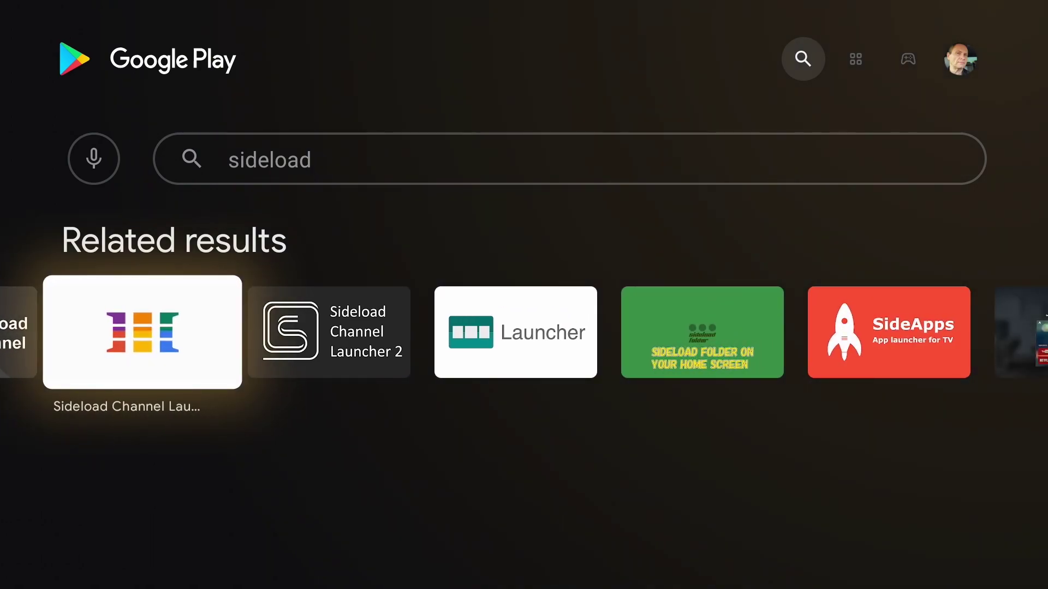
{"action": "key", "text": "Return"}
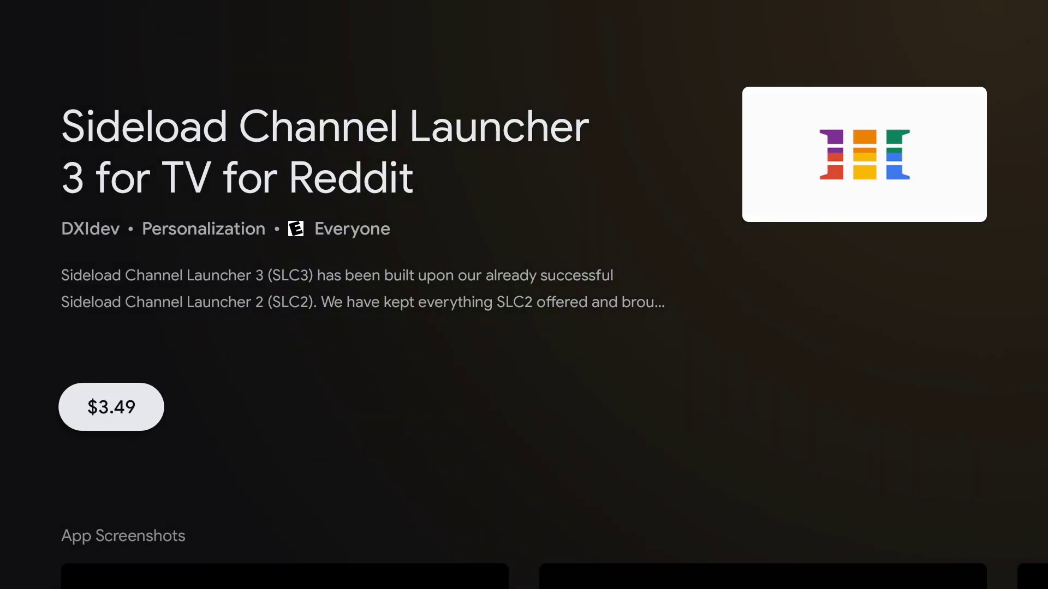
{"action": "key", "text": "Down"}
{"action": "key", "text": "Up"}
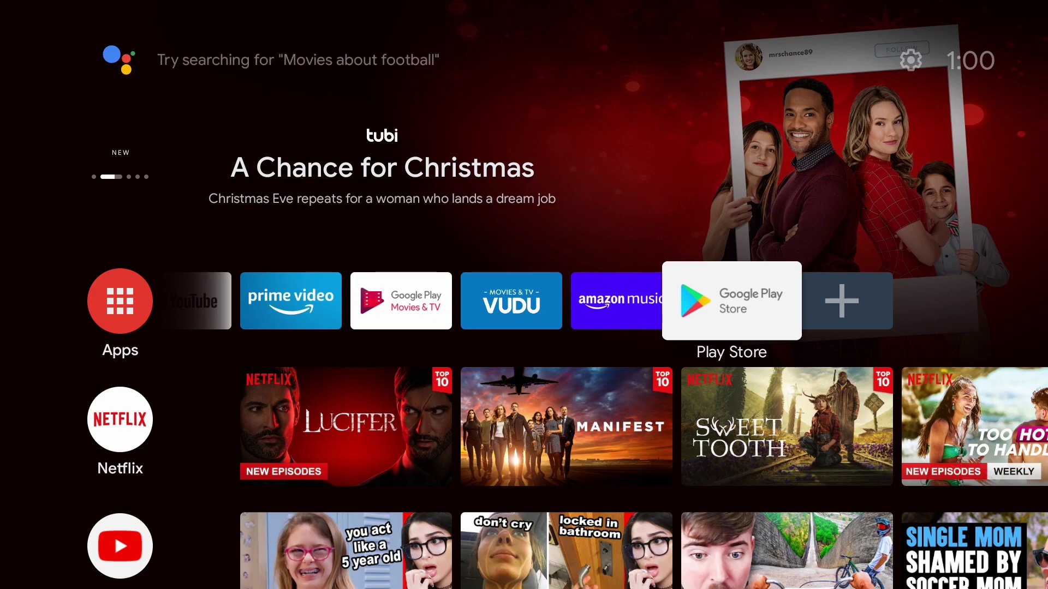
- Open the full list of installed apps and launch Sideload Channel Launcher 3
{"action": "key", "text": "Left"}
{"action": "key", "text": "Left"}
{"action": "key", "text": "Left"}
{"action": "key", "text": "Left"}
{"action": "key", "text": "Left"}
{"action": "key", "text": "Left"}
{"action": "key", "text": "Left"}
{"action": "key", "text": "Left"}
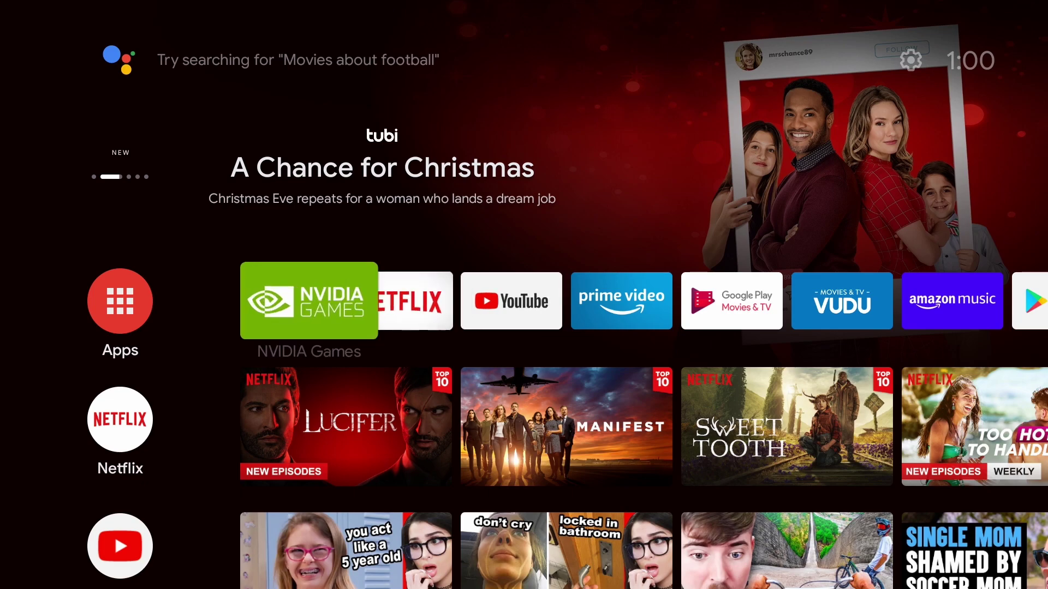
{"action": "key", "text": "Return"}
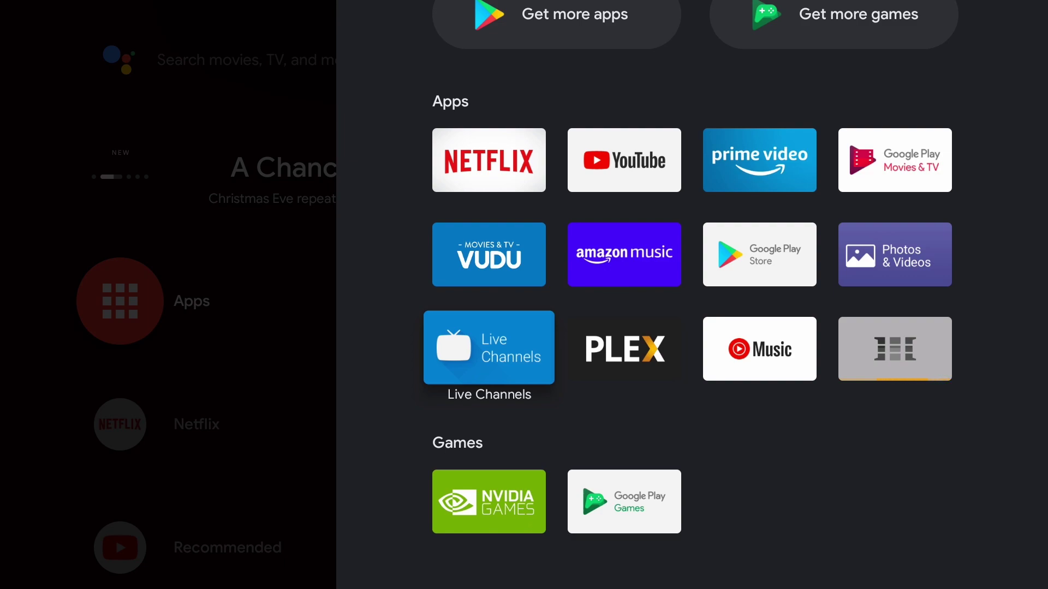
{"action": "key", "text": "Right"}
{"action": "key", "text": "Right"}
{"action": "key", "text": "Right"}
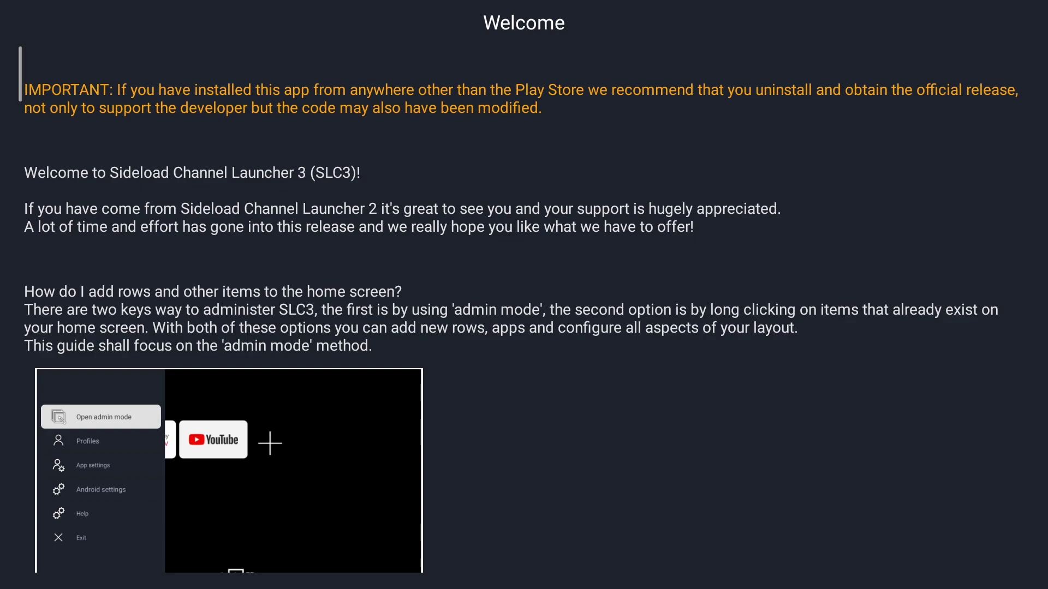
- Go through the Welcome guide to its end and close it, then allow access to photos, media and files
{"action": "key", "text": "Down"}
{"action": "key", "text": "Down"}
{"action": "key", "text": "Down"}
{"action": "key", "text": "Down"}
{"action": "key", "text": "Down"}
{"action": "key", "text": "Down"}
{"action": "key", "text": "Down"}
{"action": "key", "text": "Down"}
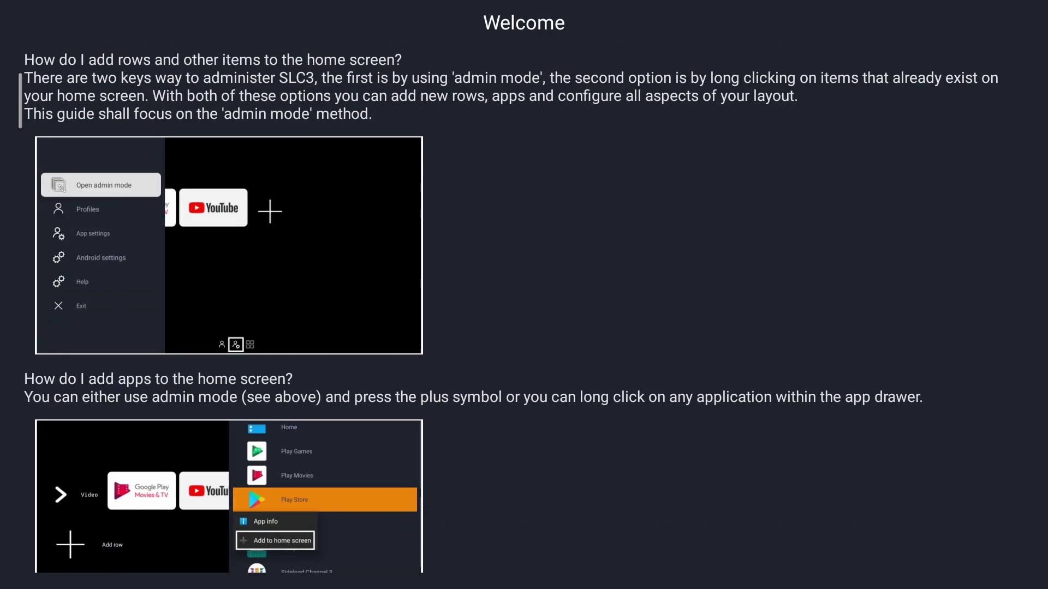
{"action": "key", "text": "Down"}
{"action": "key", "text": "Down"}
{"action": "key", "text": "Down"}
{"action": "key", "text": "Down"}
{"action": "key", "text": "Down"}
{"action": "key", "text": "Down"}
{"action": "key", "text": "Down"}
{"action": "key", "text": "Down"}
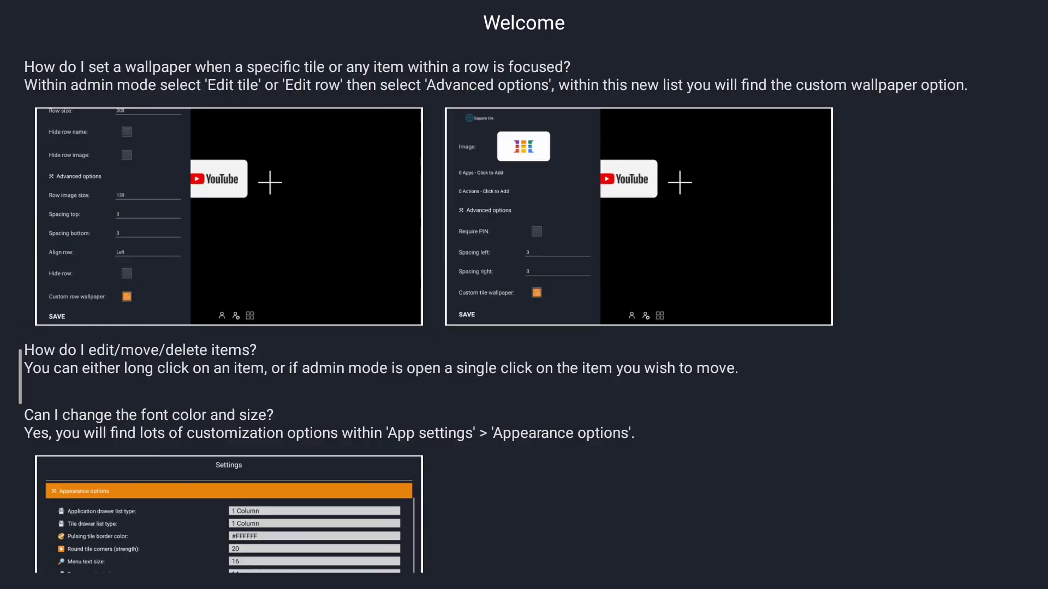
{"action": "key", "text": "Down"}
{"action": "key", "text": "Down"}
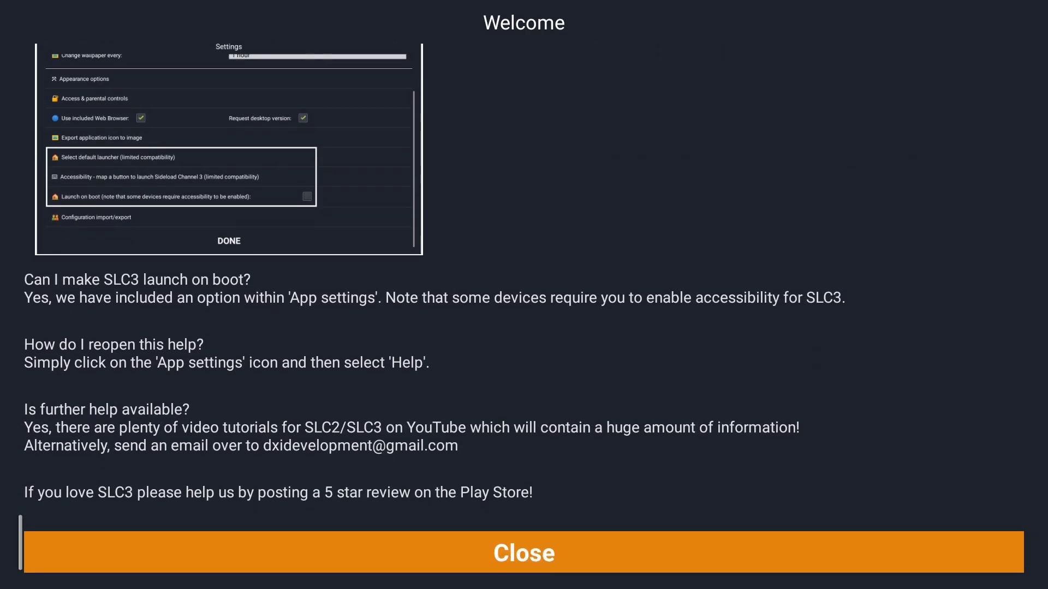
{"action": "key", "text": "Return"}
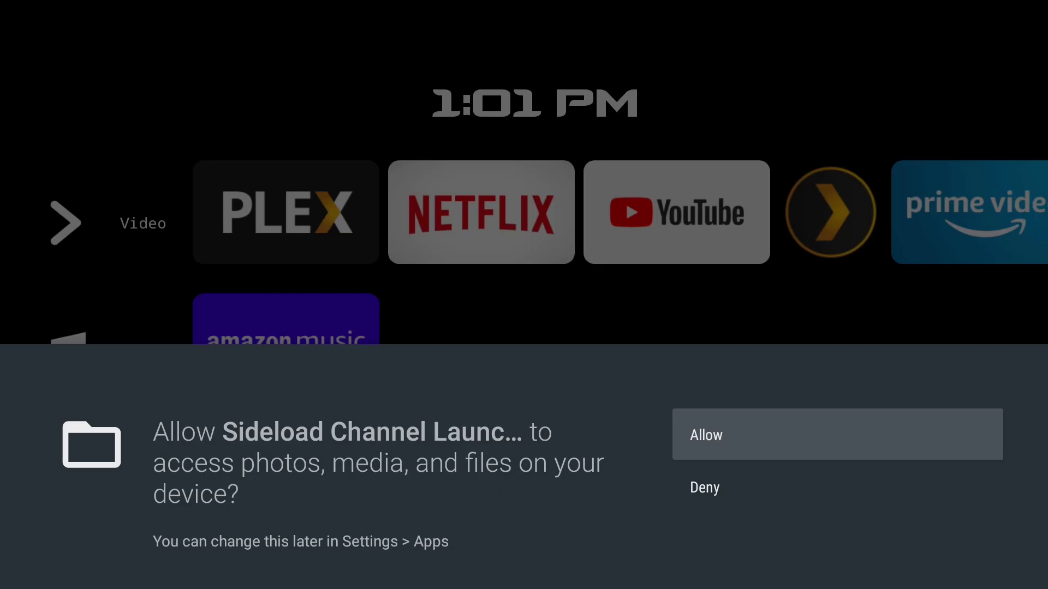
{"action": "key", "text": "Return"}
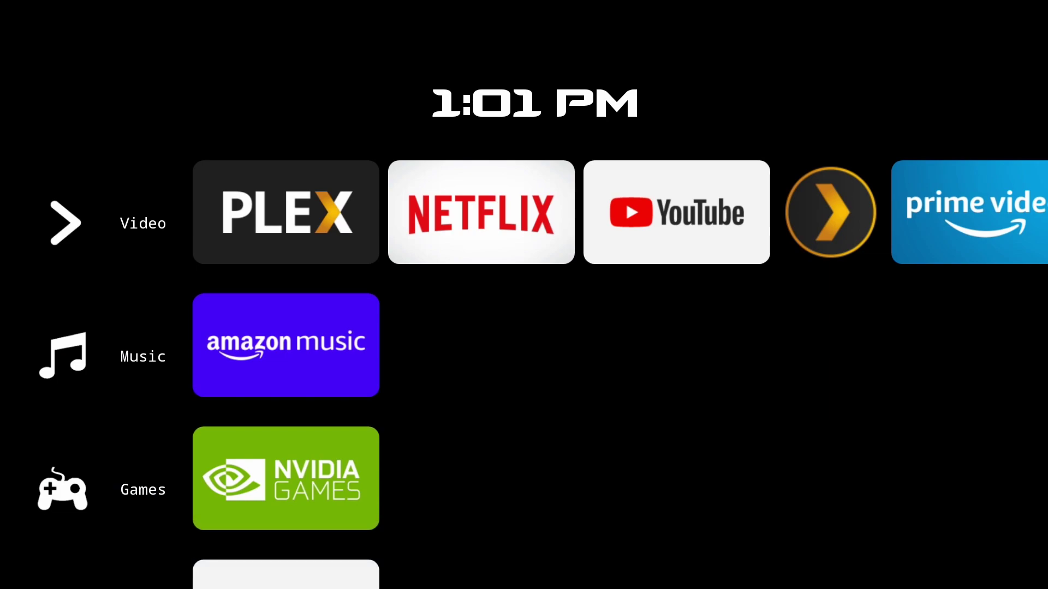
- Open the launcher's App settings from its home screen
{"action": "key", "text": "Down"}
{"action": "key", "text": "Down"}
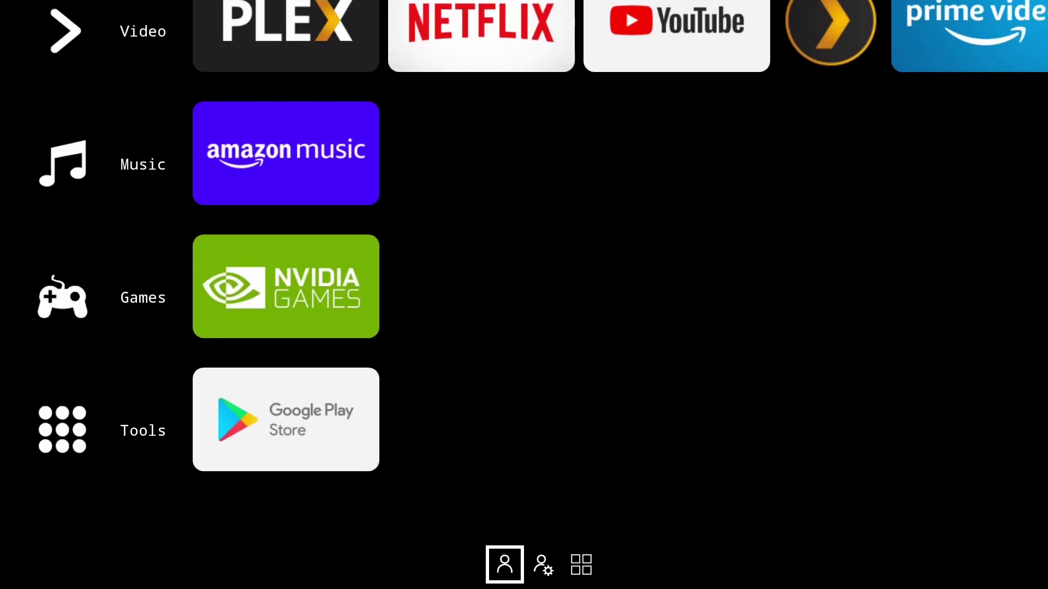
{"action": "key", "text": "Right"}
{"action": "key", "text": "Return"}
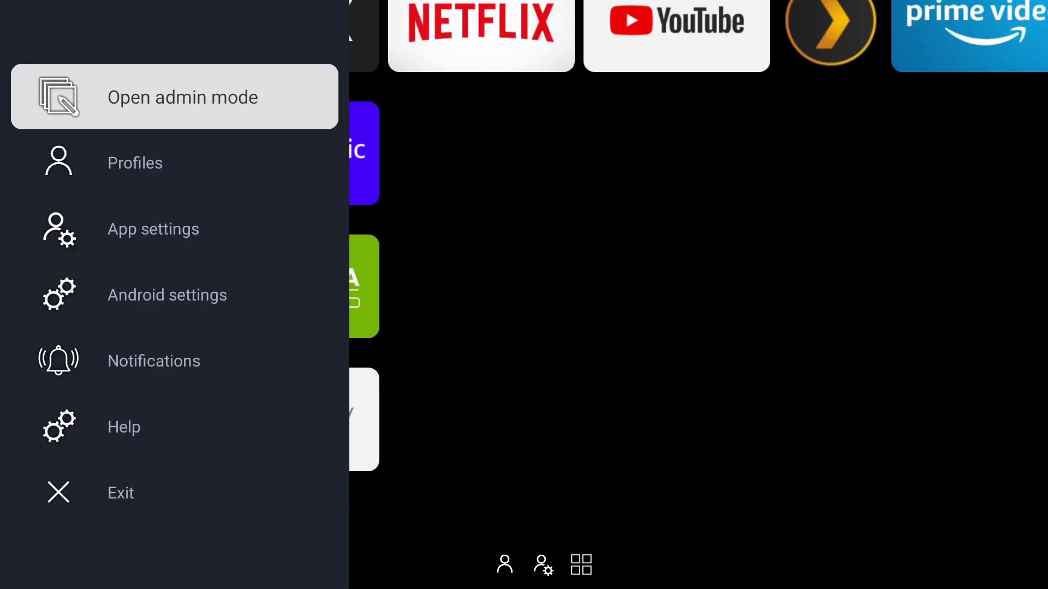
{"action": "key", "text": "Down"}
{"action": "key", "text": "Down"}
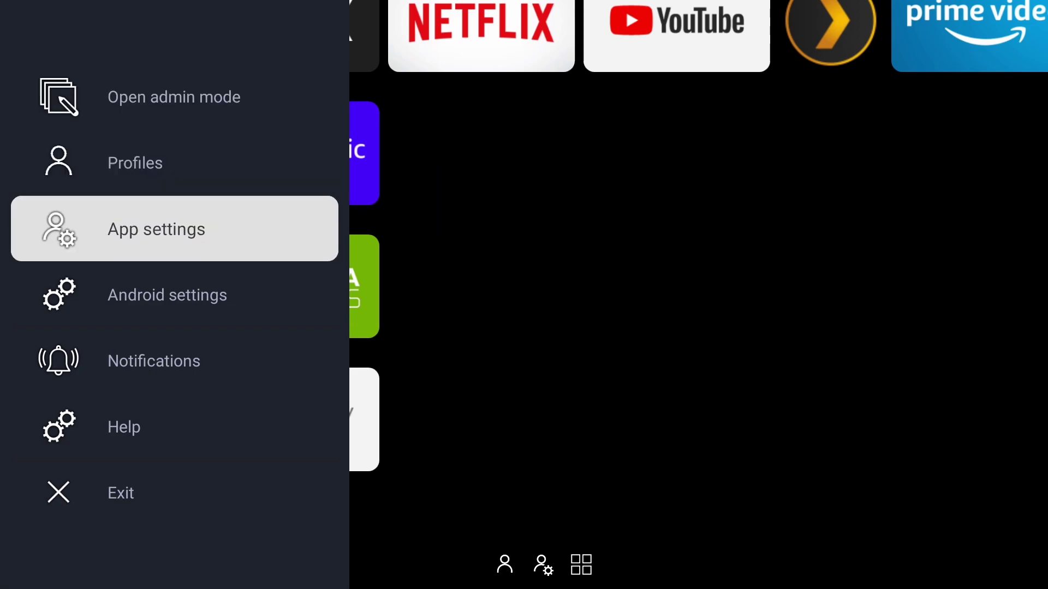
{"action": "key", "text": "Return"}
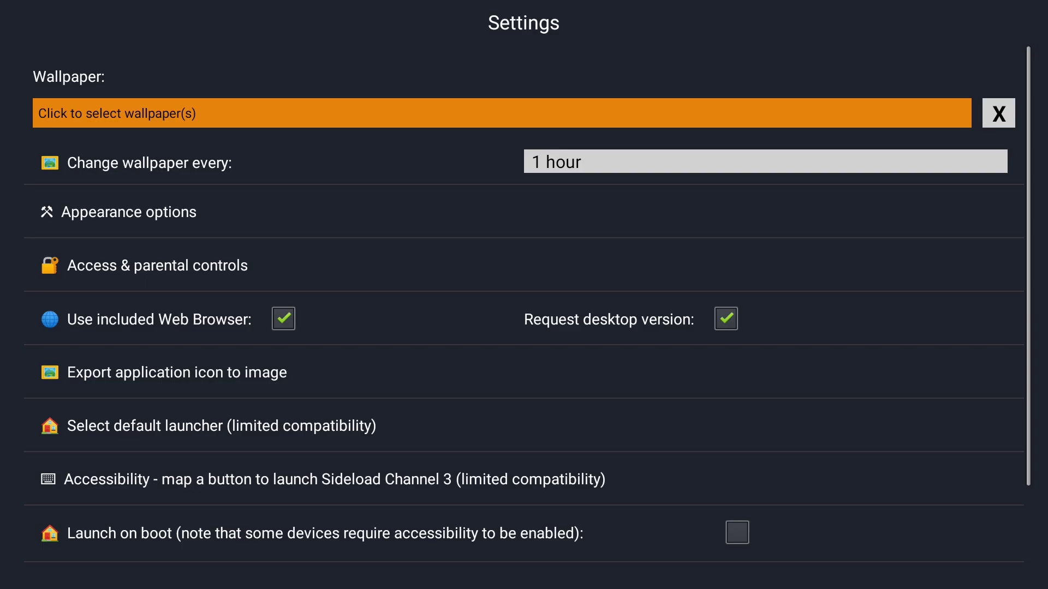
- Enable Launch on boot for the launcher
{"action": "key", "text": "Down"}
{"action": "key", "text": "Down"}
{"action": "key", "text": "Down"}
{"action": "key", "text": "Down"}
{"action": "key", "text": "Down"}
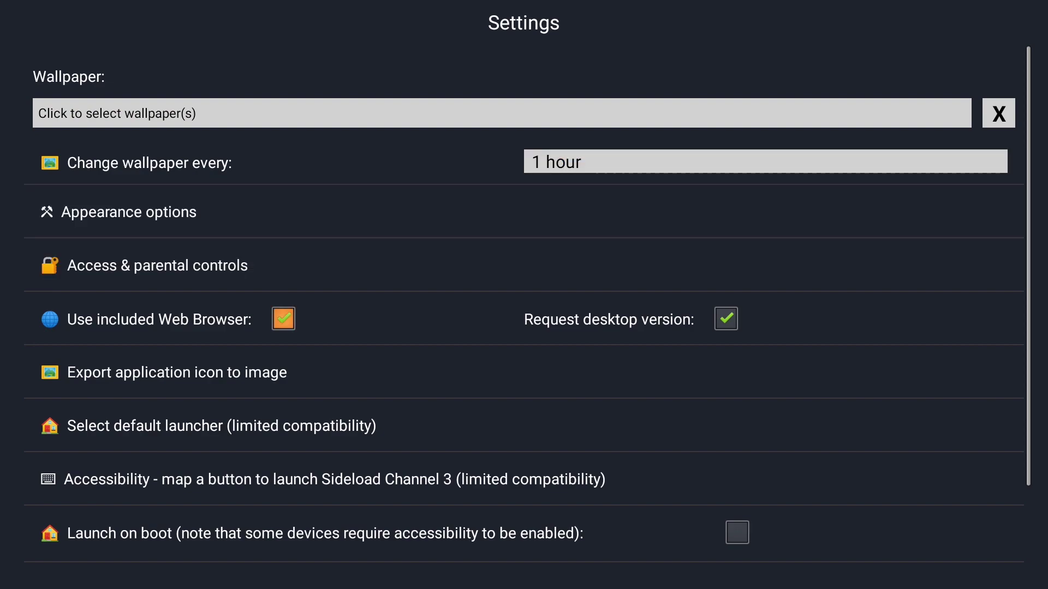
{"action": "key", "text": "Down"}
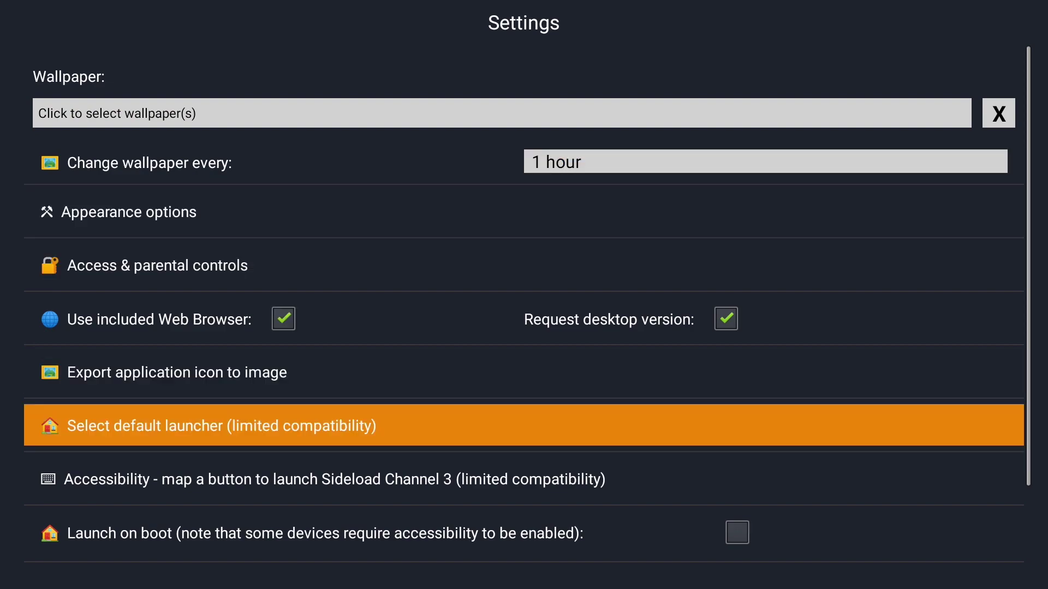
{"action": "key", "text": "Down"}
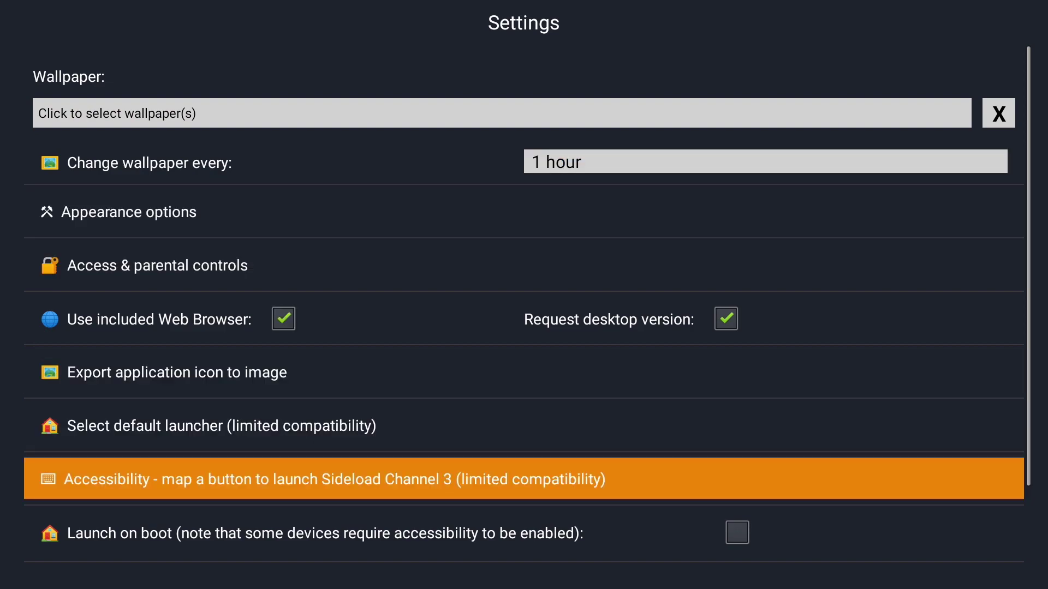
{"action": "key", "text": "Down"}
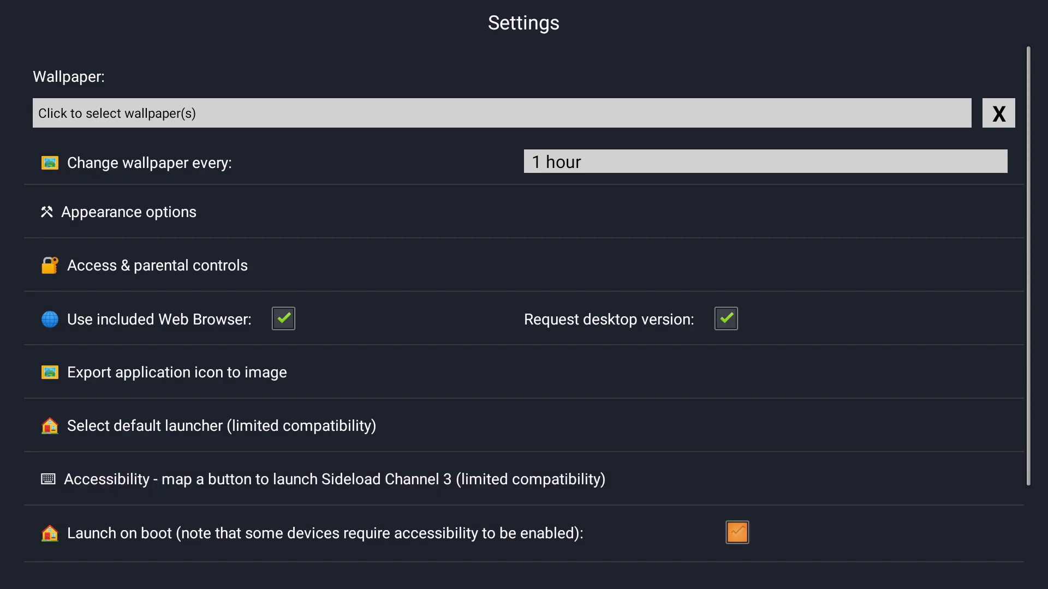
{"action": "key", "text": "Return"}
- Expand the Accessibility button-mapping option and follow its request to enable Sideload Channel 3, opening the Android settings
{"action": "key", "text": "Down"}
{"action": "key", "text": "Down"}
{"action": "key", "text": "Up"}
{"action": "key", "text": "Up"}
{"action": "key", "text": "Up"}
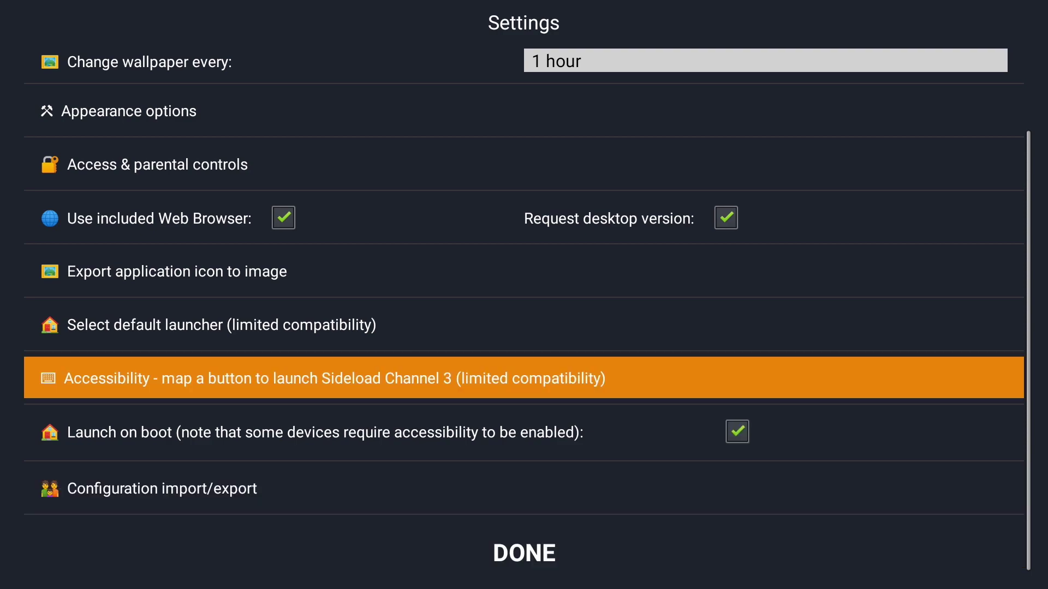
{"action": "key", "text": "Return"}
{"action": "key", "text": "Down"}
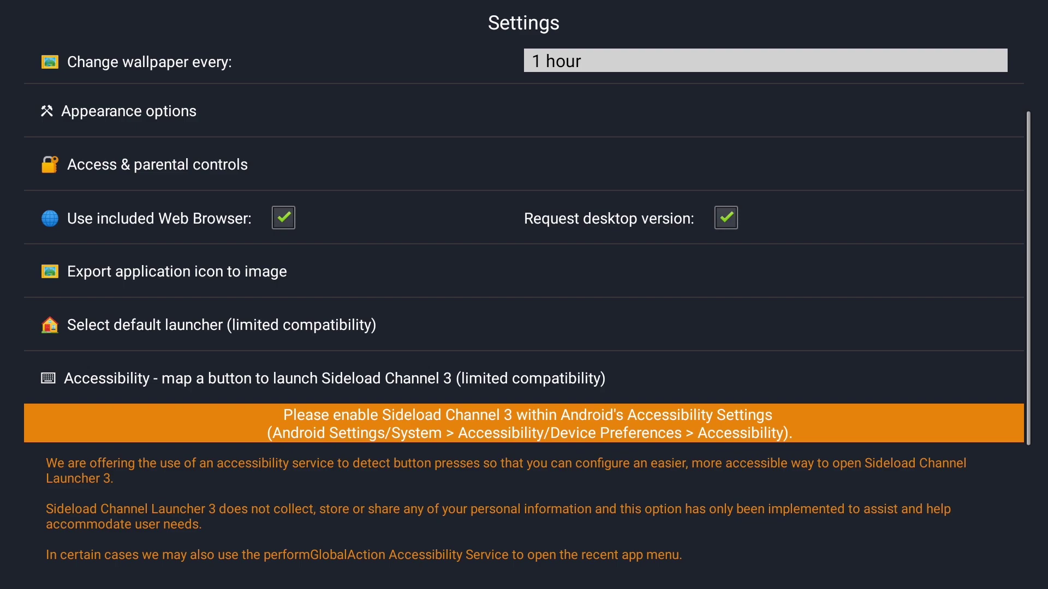
{"action": "key", "text": "Return"}
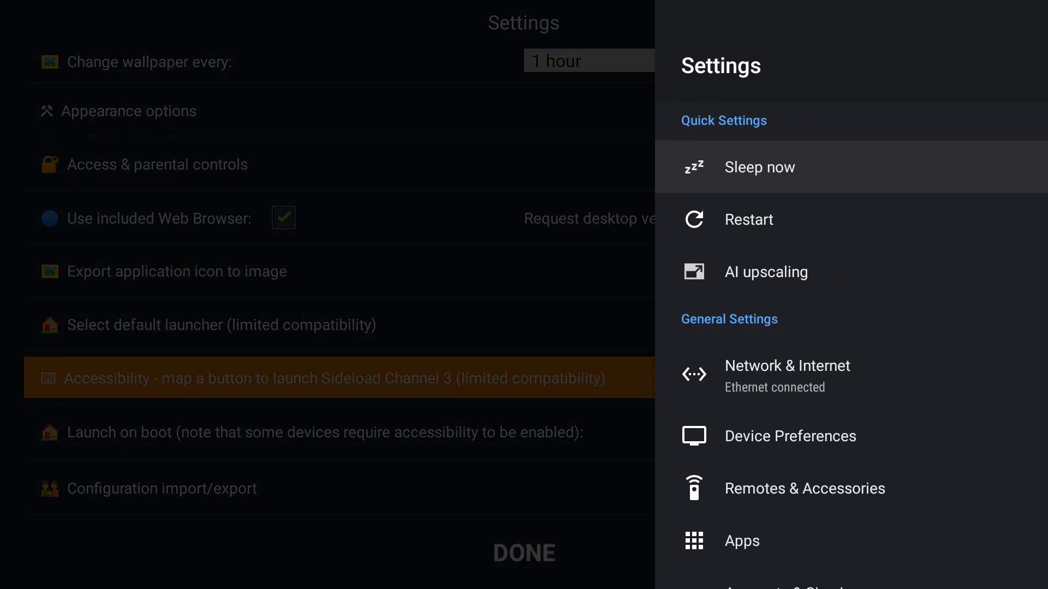
- Open the Accessibility page under Device Preferences in the Android settings
{"action": "key", "text": "Down"}
{"action": "key", "text": "Down"}
{"action": "key", "text": "Down"}
{"action": "key", "text": "Down"}
{"action": "key", "text": "Down"}
{"action": "key", "text": "Down"}
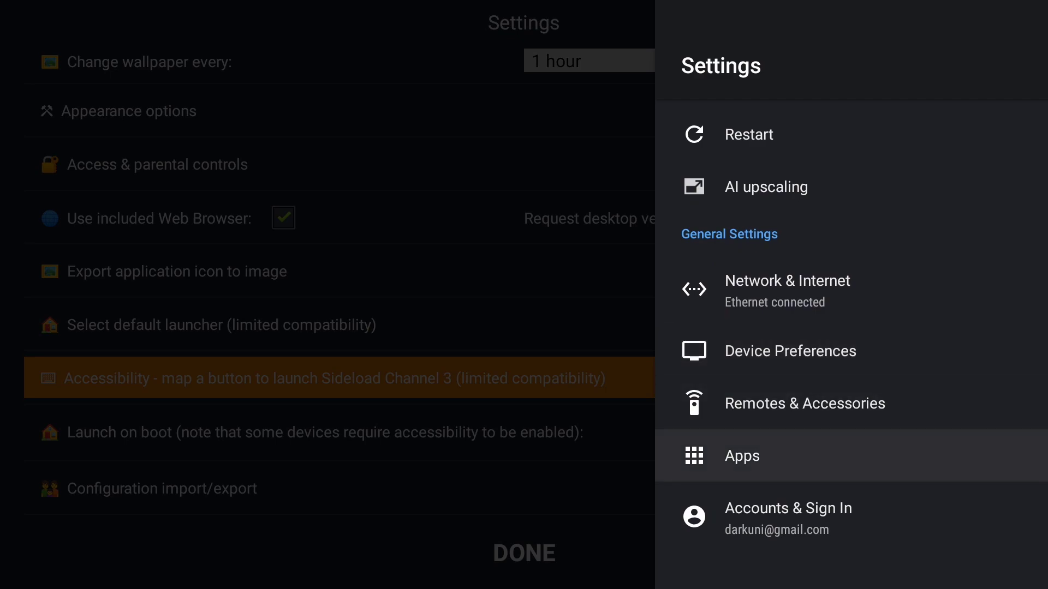
{"action": "key", "text": "Up"}
{"action": "key", "text": "Up"}
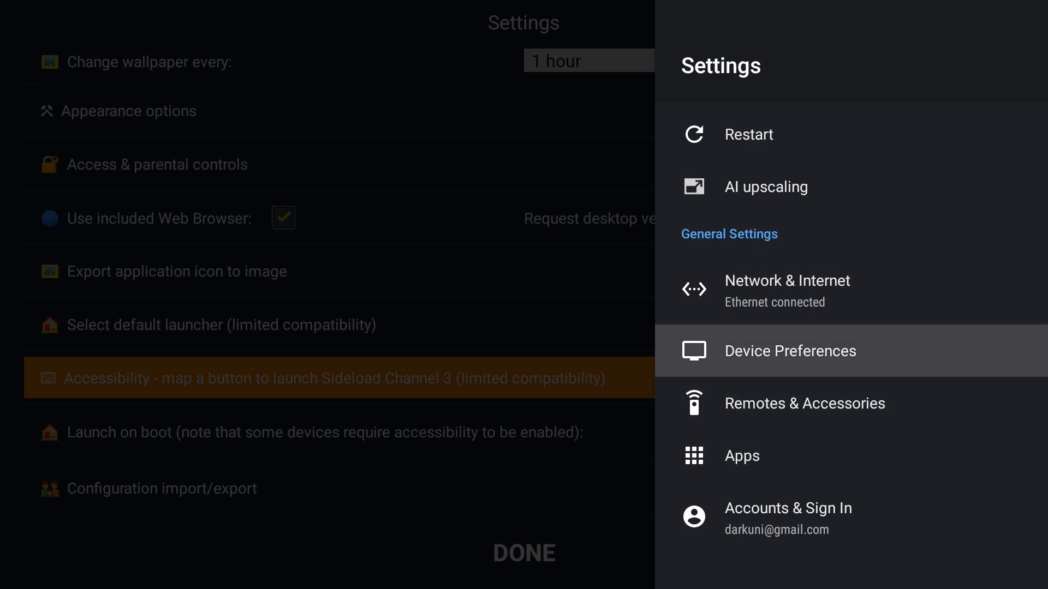
{"action": "key", "text": "Return"}
{"action": "key", "text": "Down"}
{"action": "key", "text": "Down"}
{"action": "key", "text": "Down"}
{"action": "key", "text": "Down"}
{"action": "key", "text": "Down"}
{"action": "key", "text": "Down"}
{"action": "key", "text": "Down"}
{"action": "key", "text": "Down"}
{"action": "key", "text": "Down"}
{"action": "key", "text": "Down"}
{"action": "key", "text": "Down"}
{"action": "key", "text": "Down"}
{"action": "key", "text": "Down"}
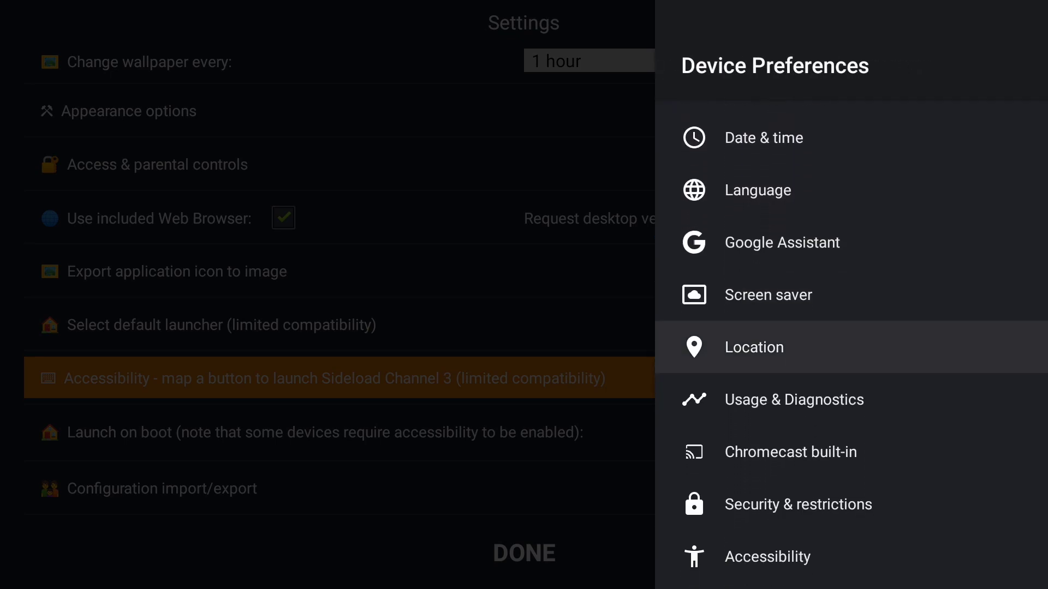
{"action": "key", "text": "Down"}
{"action": "key", "text": "Return"}
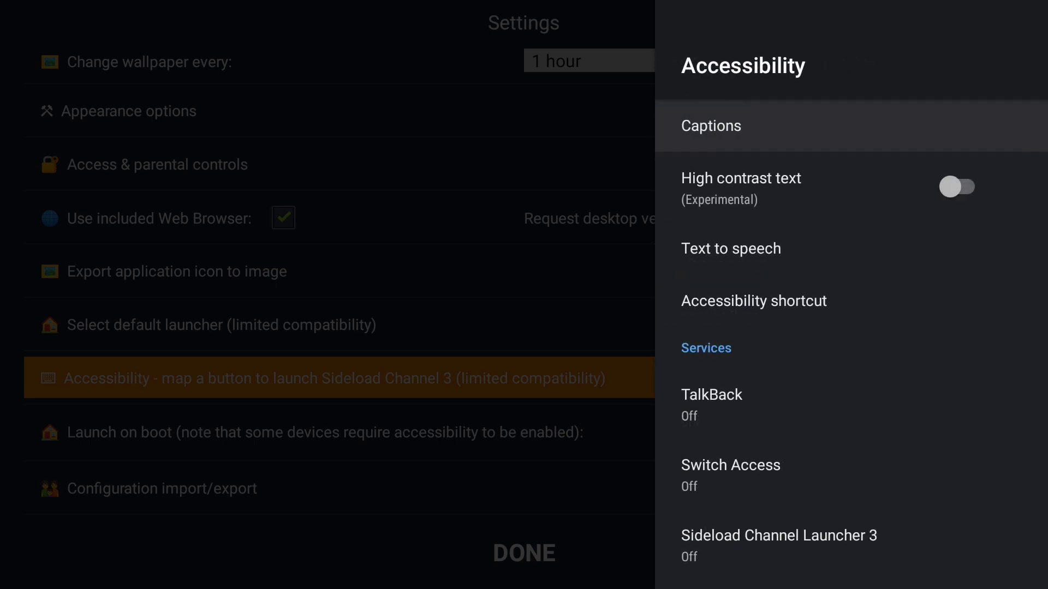
- Enable the Sideload Channel Launcher 3 accessibility service, accept its permission request and return to the launcher's settings
{"action": "key", "text": "Down"}
{"action": "key", "text": "Down"}
{"action": "key", "text": "Down"}
{"action": "key", "text": "Down"}
{"action": "key", "text": "Down"}
{"action": "key", "text": "Down"}
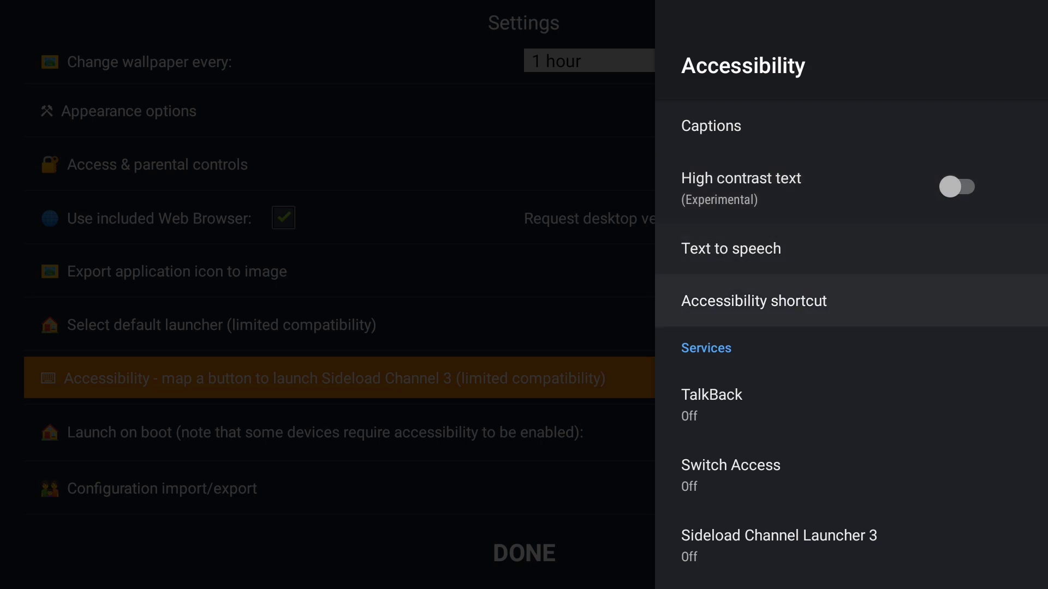
{"action": "key", "text": "Return"}
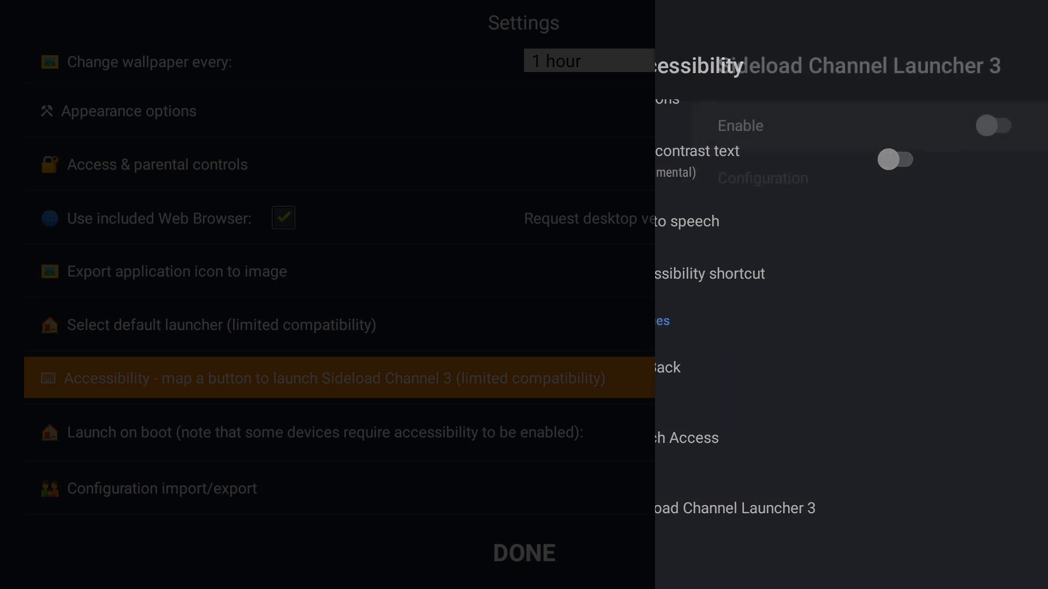
{"action": "key", "text": "Return"}
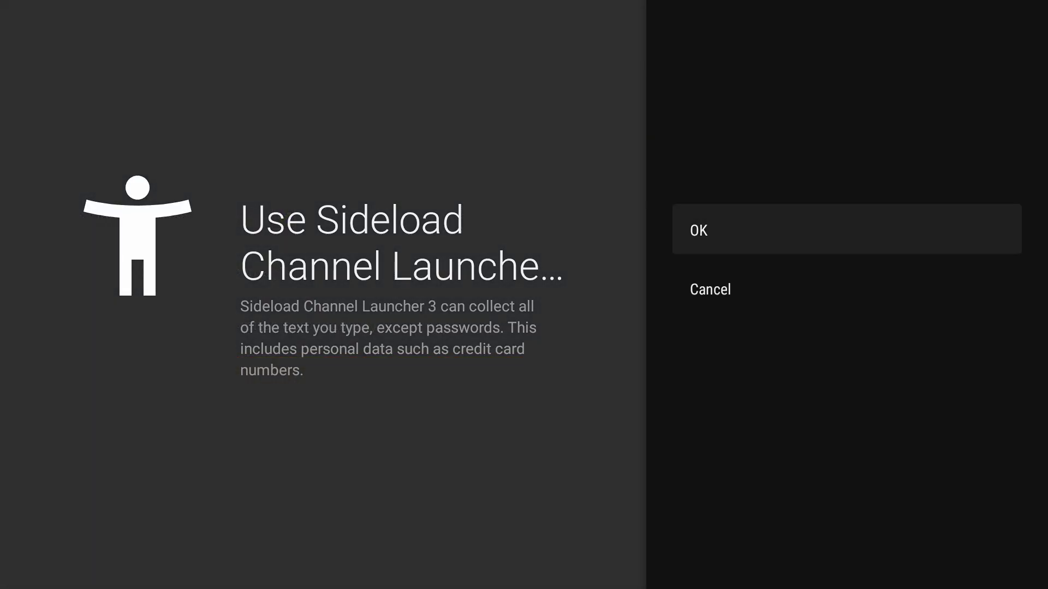
{"action": "key", "text": "Return"}
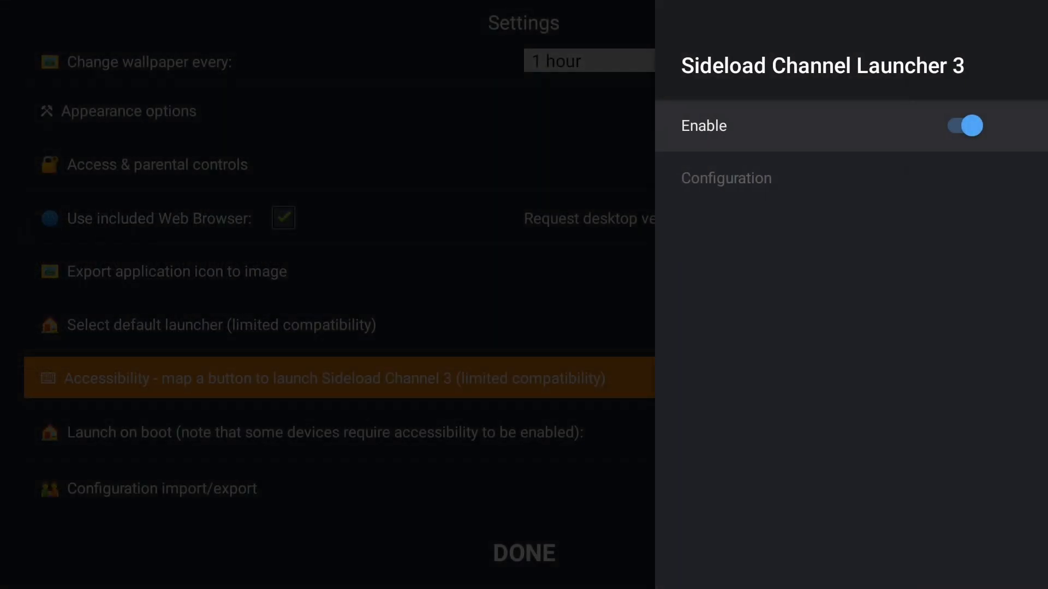
{"action": "key", "text": "Escape"}
{"action": "key", "text": "Escape"}
{"action": "key", "text": "Escape"}
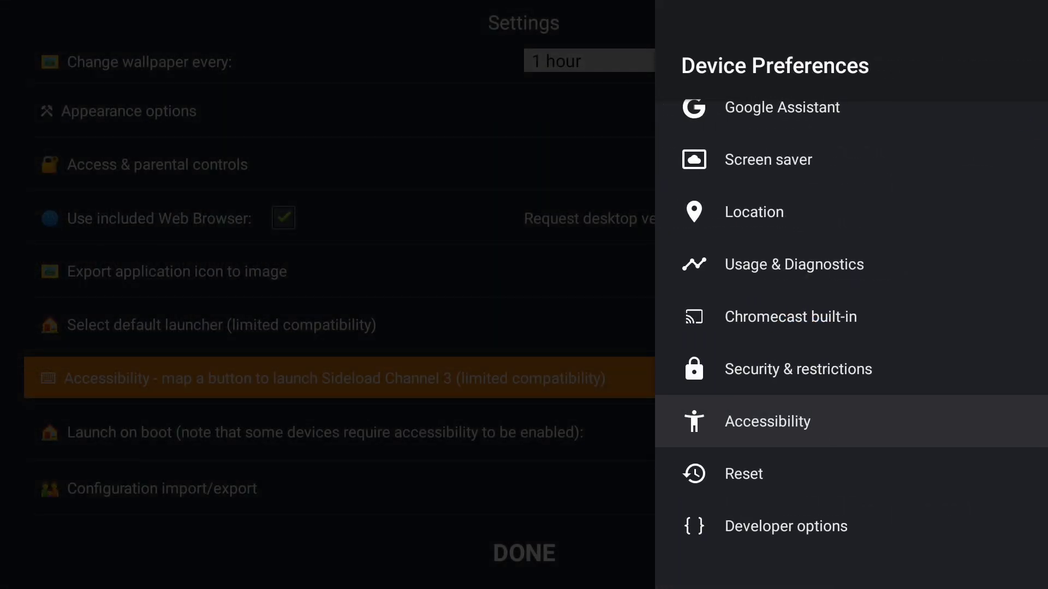
{"action": "key", "text": "Escape"}
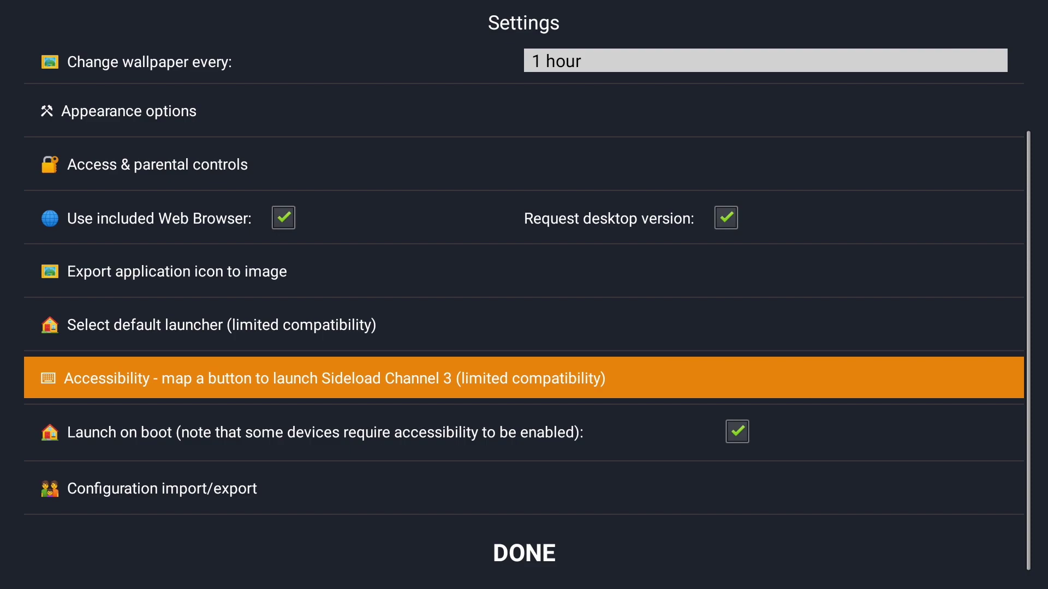
- Try to map a remote button to open Sideload Channel Launcher 3 in the Accessibility mapping options, leaving that section collapsed
{"action": "key", "text": "Return"}
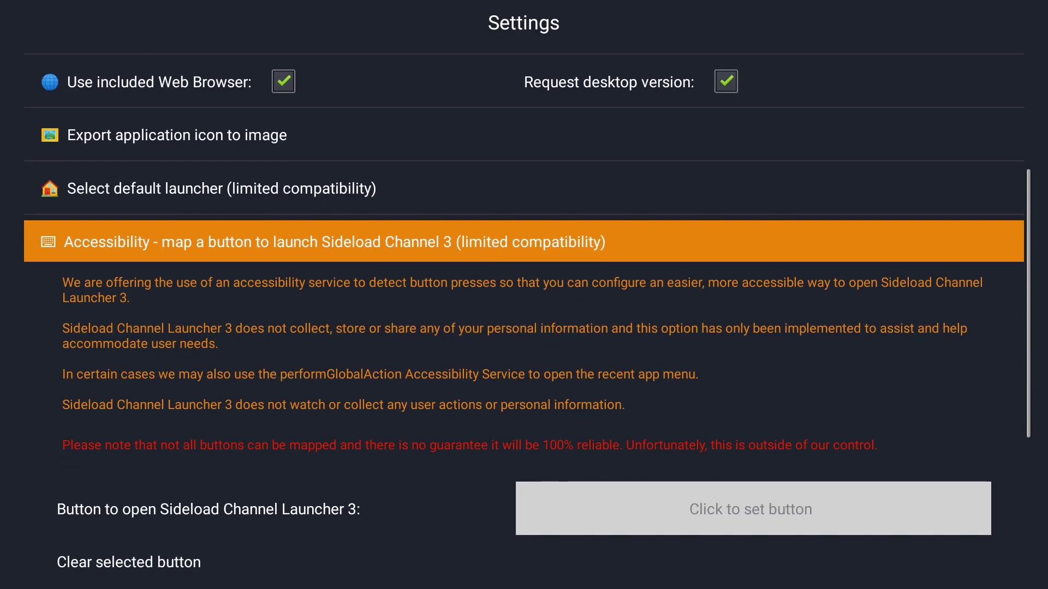
{"action": "key", "text": "Down"}
{"action": "key", "text": "Down"}
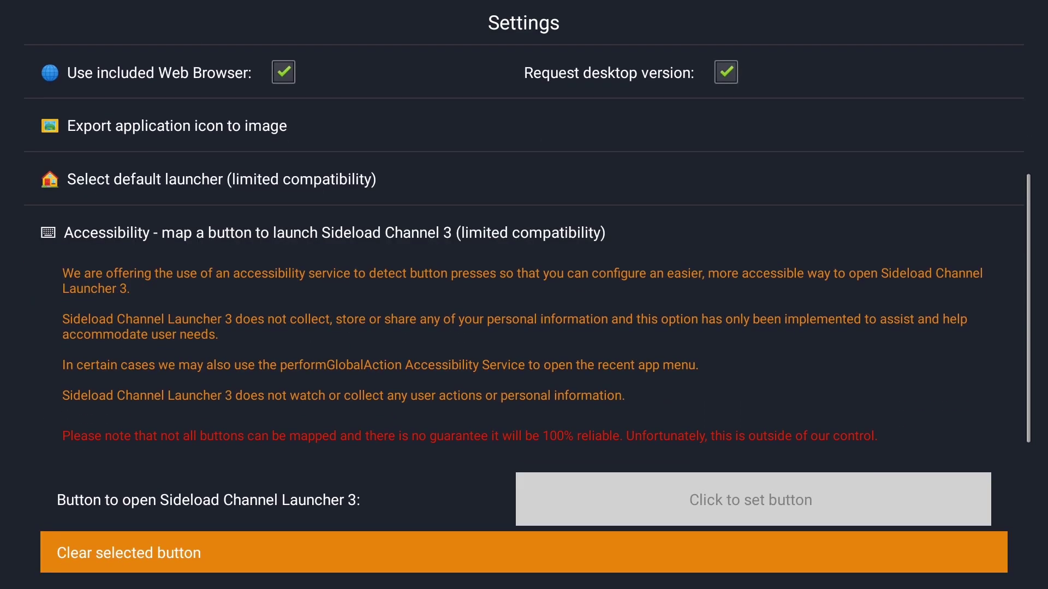
{"action": "key", "text": "Up"}
{"action": "key", "text": "Return"}
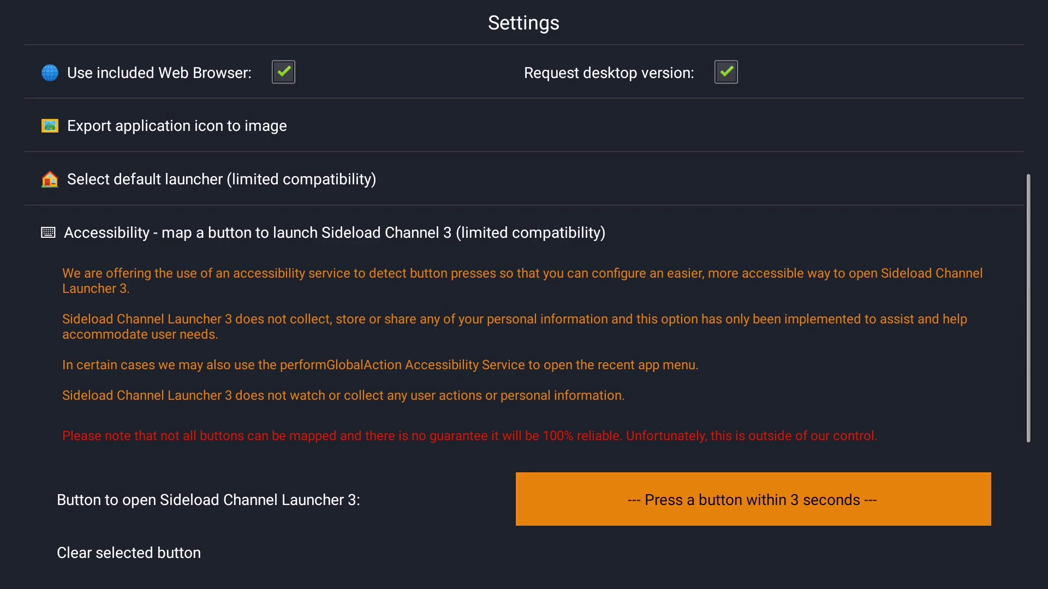
{"action": "key", "text": "3"}
{"action": "key", "text": "Down"}
{"action": "key", "text": "Down"}
{"action": "key", "text": "Down"}
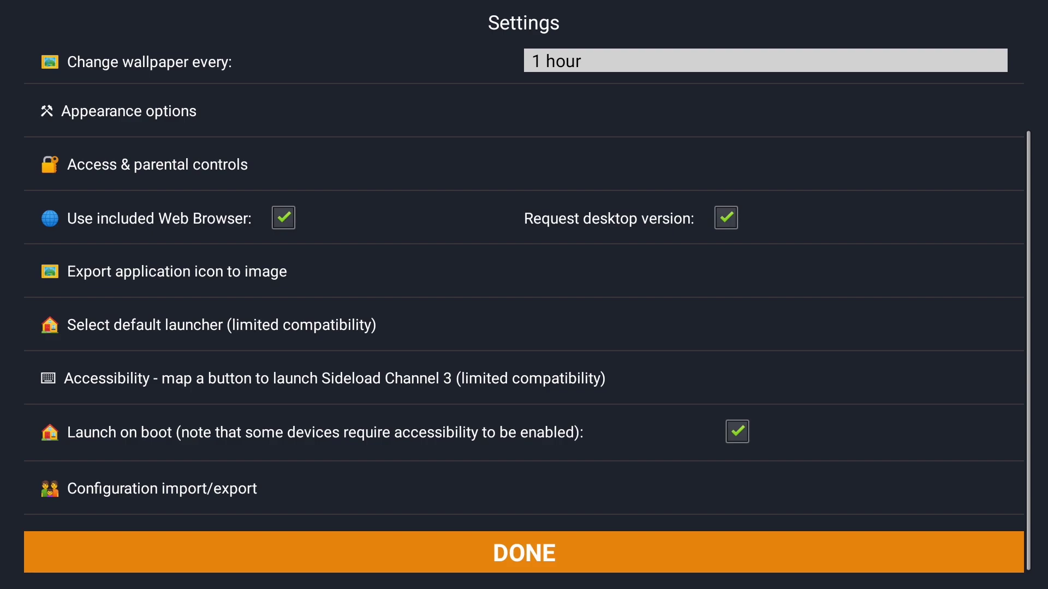
- Open the wallpaper picker from the launcher's Settings page
{"action": "key", "text": "Up"}
{"action": "key", "text": "Up"}
{"action": "key", "text": "Up"}
{"action": "key", "text": "Up"}
{"action": "key", "text": "Up"}
{"action": "key", "text": "Up"}
{"action": "key", "text": "Up"}
{"action": "key", "text": "Up"}
{"action": "key", "text": "Up"}
{"action": "key", "text": "Up"}
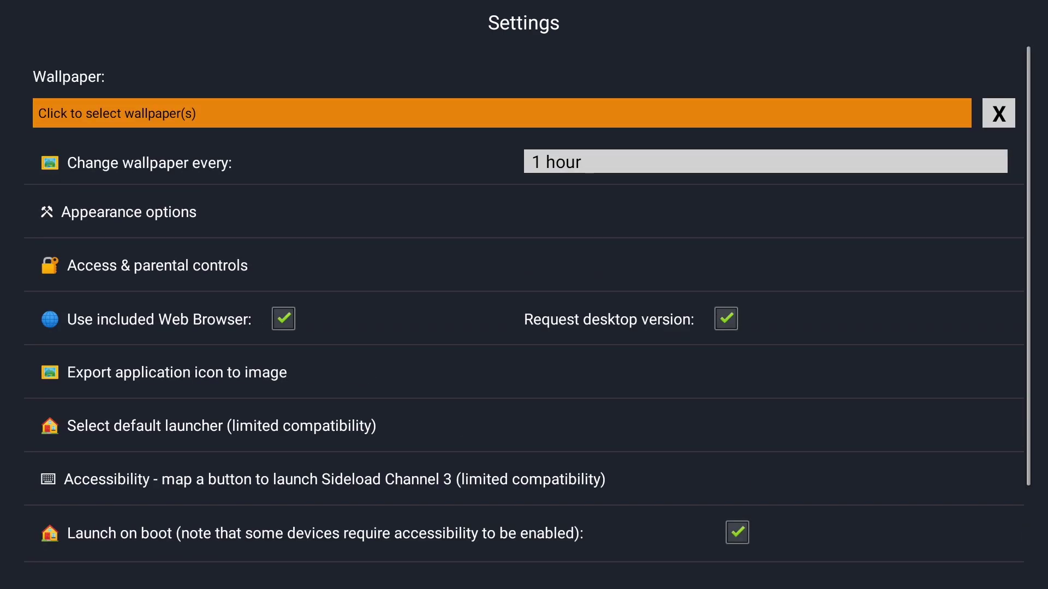
{"action": "key", "text": "Return"}
{"action": "key", "text": "Down"}
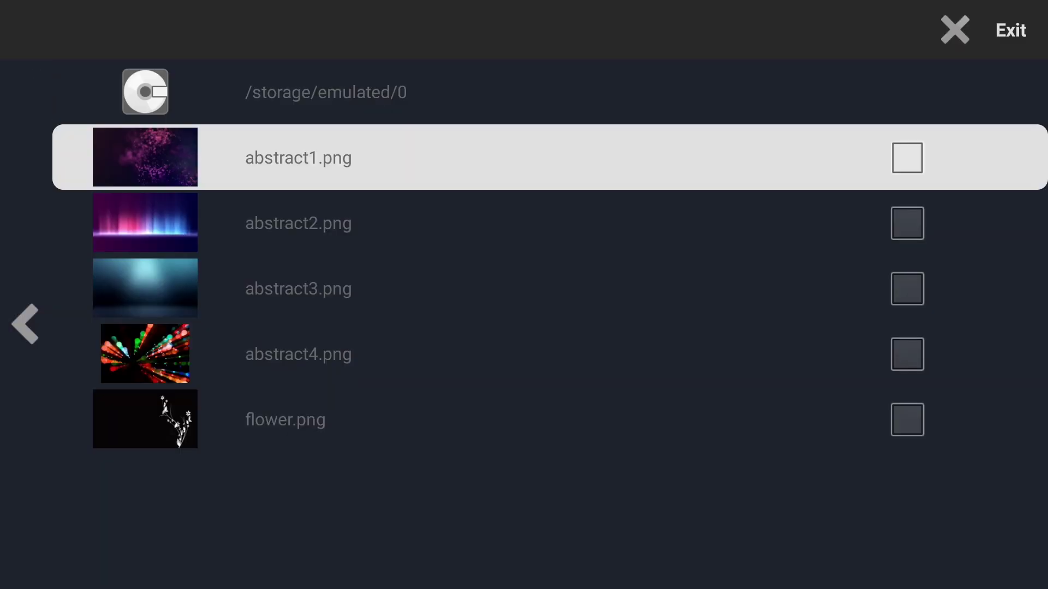
- Select abstract1.png, abstract2.png, abstract3.png, abstract4.png and flower.png as wallpapers and return to the home screen
{"action": "key", "text": "Return"}
{"action": "key", "text": "Down"}
{"action": "key", "text": "Return"}
{"action": "key", "text": "Down"}
{"action": "key", "text": "Return"}
{"action": "key", "text": "Down"}
{"action": "key", "text": "Return"}
{"action": "key", "text": "Down"}
{"action": "key", "text": "Return"}
{"action": "key", "text": "Escape"}
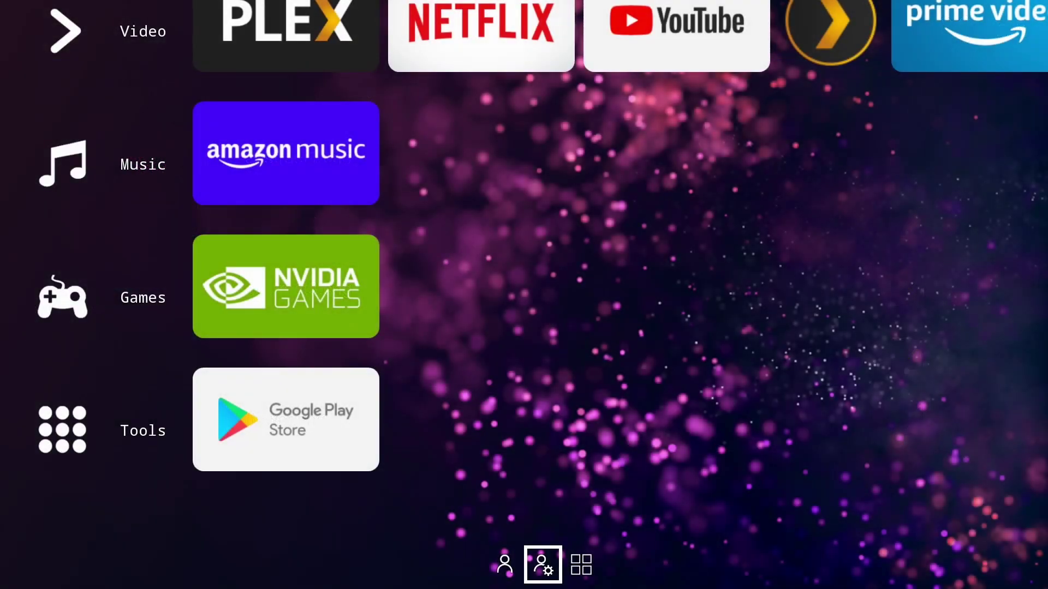
- Look over the home screen rows from the clock down to Tools against the new wallpaper
{"action": "key", "text": "Up"}
{"action": "key", "text": "Up"}
{"action": "key", "text": "Up"}
{"action": "key", "text": "Up"}
{"action": "key", "text": "Up"}
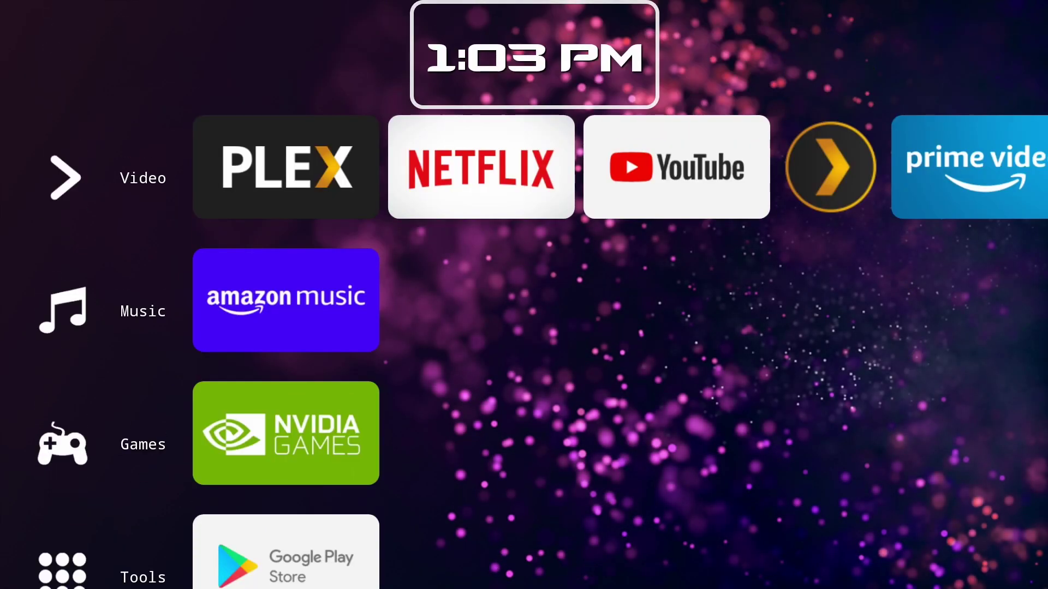
{"action": "key", "text": "Down"}
{"action": "key", "text": "Down"}
{"action": "key", "text": "Down"}
{"action": "key", "text": "Down"}
{"action": "key", "text": "Down"}
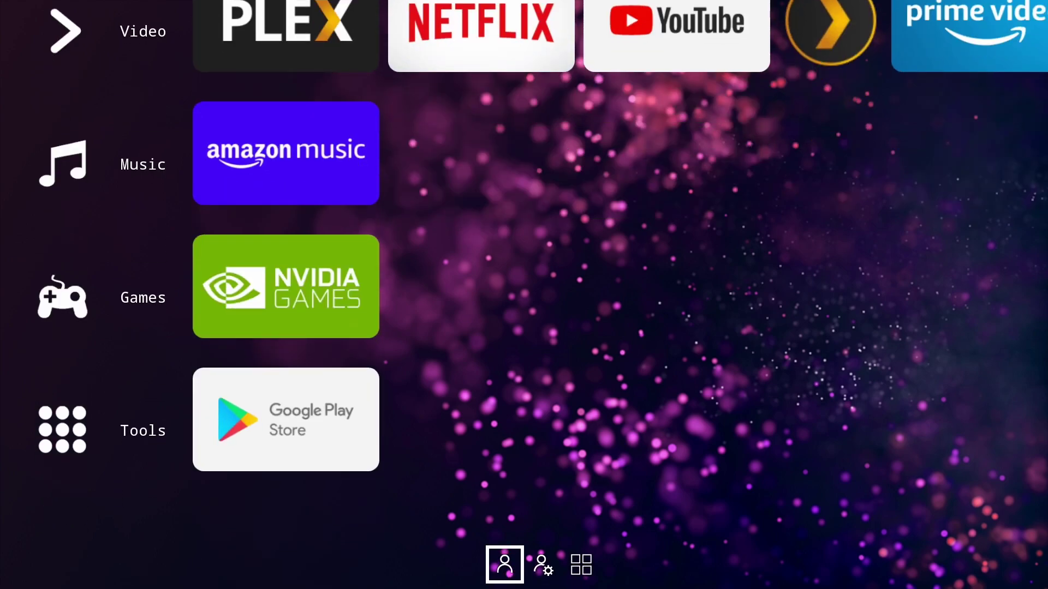
{"action": "key", "text": "Right"}
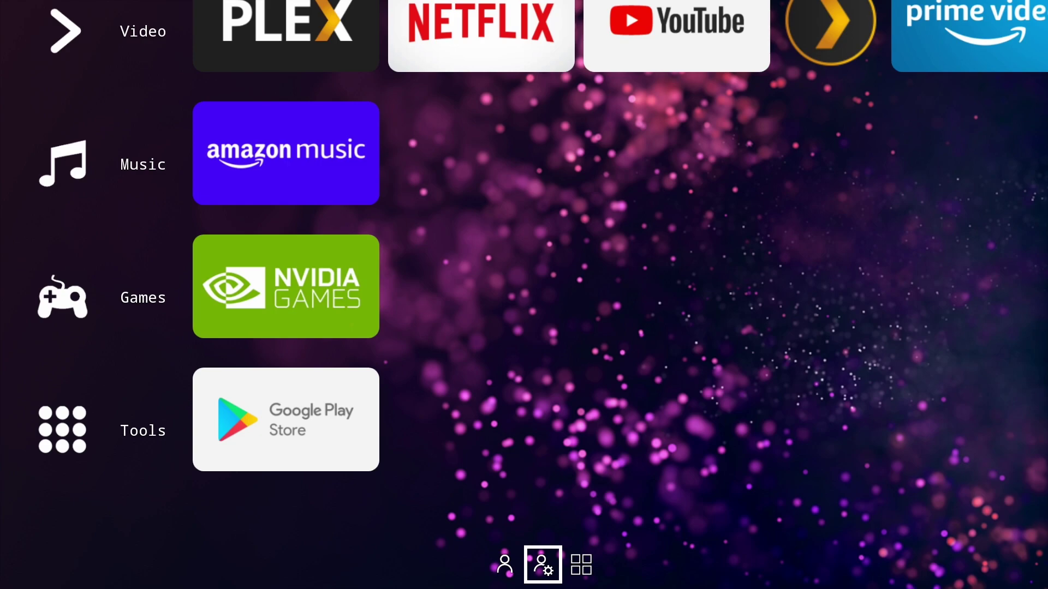
{"action": "key", "text": "Up"}
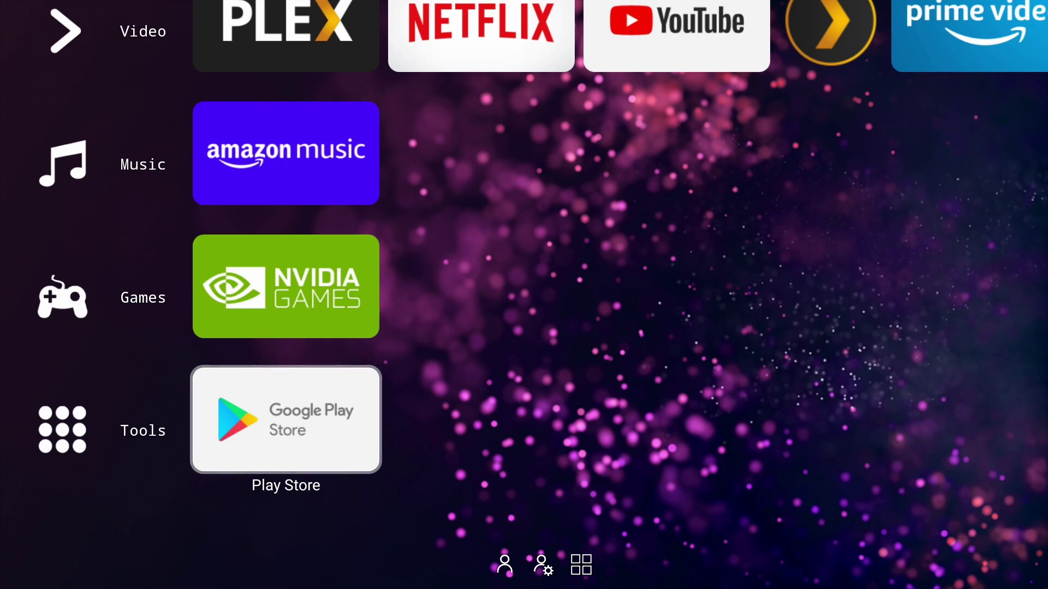
- Switch the launcher's home screen to admin mode
{"action": "key", "text": "Down"}
{"action": "key", "text": "Right"}
{"action": "key", "text": "Return"}
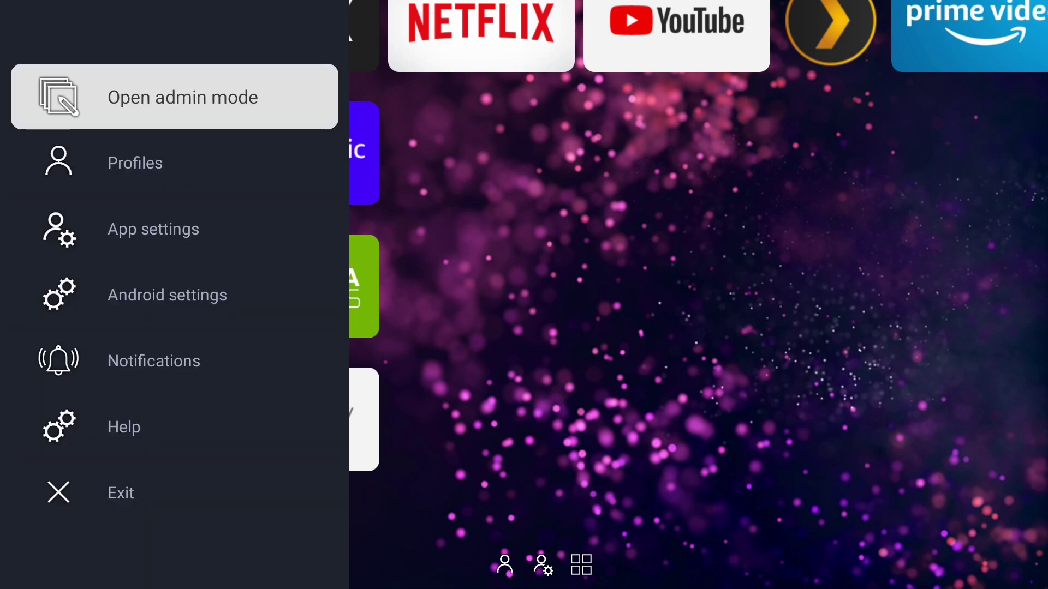
{"action": "key", "text": "Return"}
- Open the Tools row for editing and enable Hide row name and Hide row image
{"action": "key", "text": "Up"}
{"action": "key", "text": "Up"}
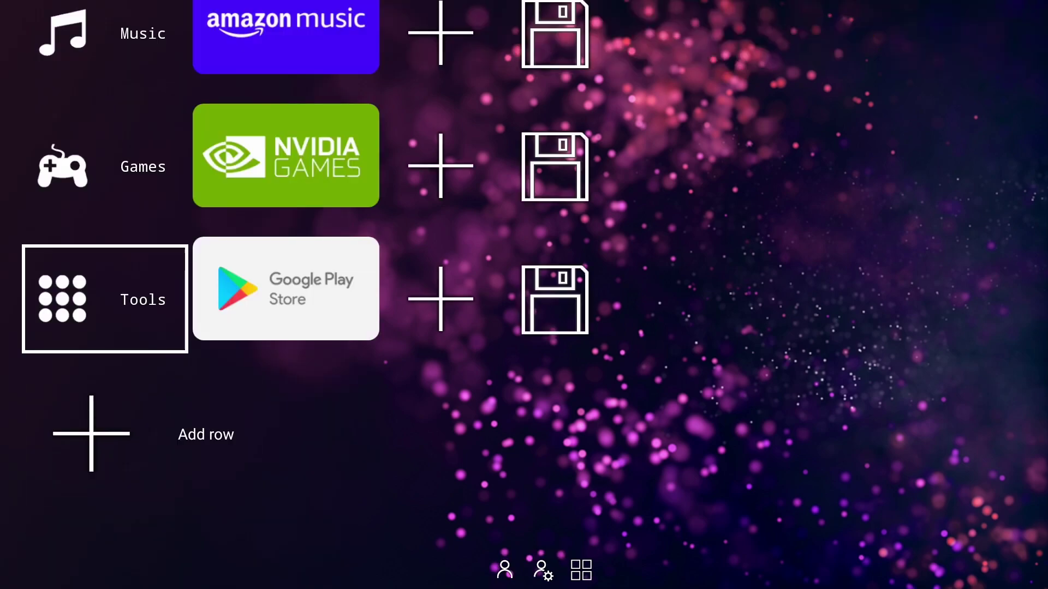
{"action": "key", "text": "Return"}
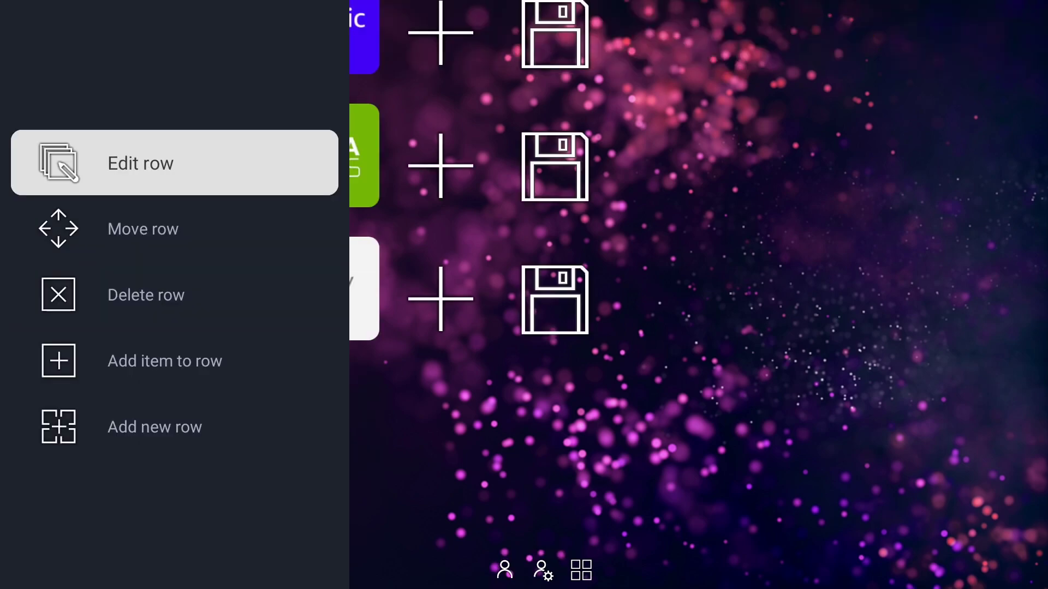
{"action": "key", "text": "Return"}
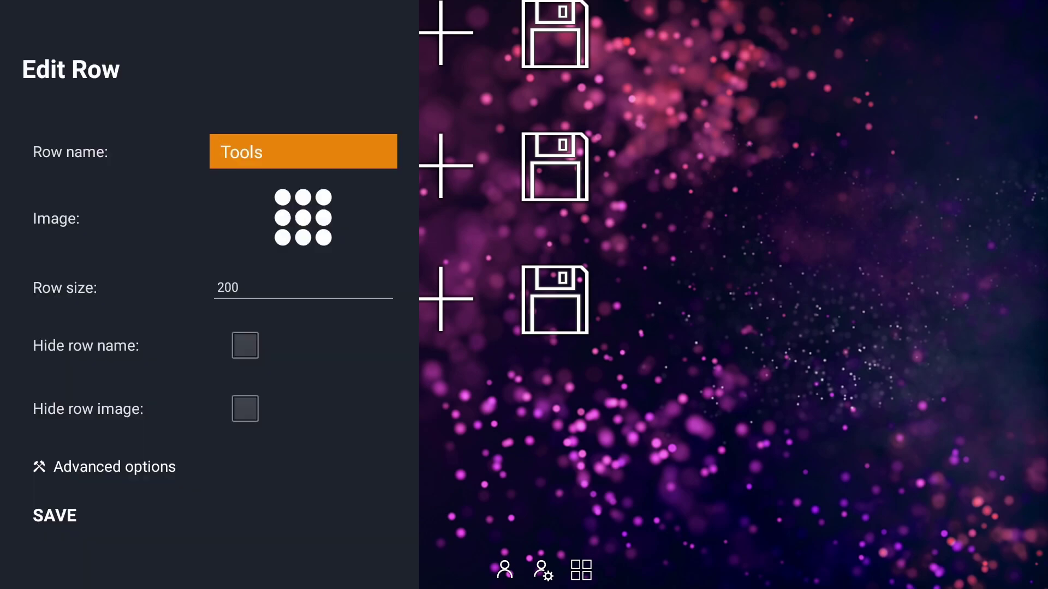
{"action": "key", "text": "Down"}
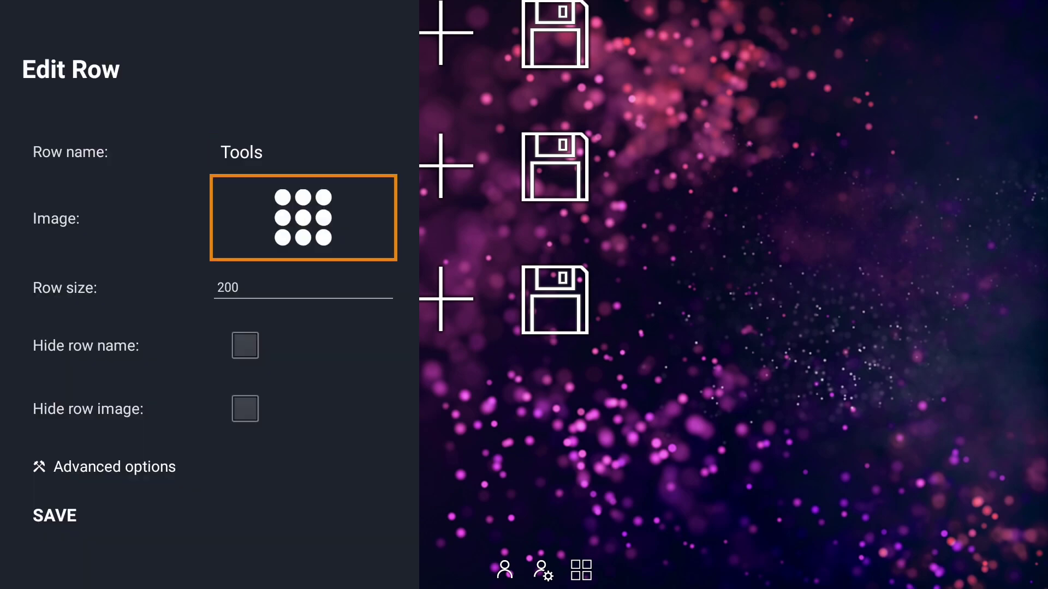
{"action": "key", "text": "Down"}
{"action": "key", "text": "Down"}
{"action": "key", "text": "Return"}
{"action": "key", "text": "Down"}
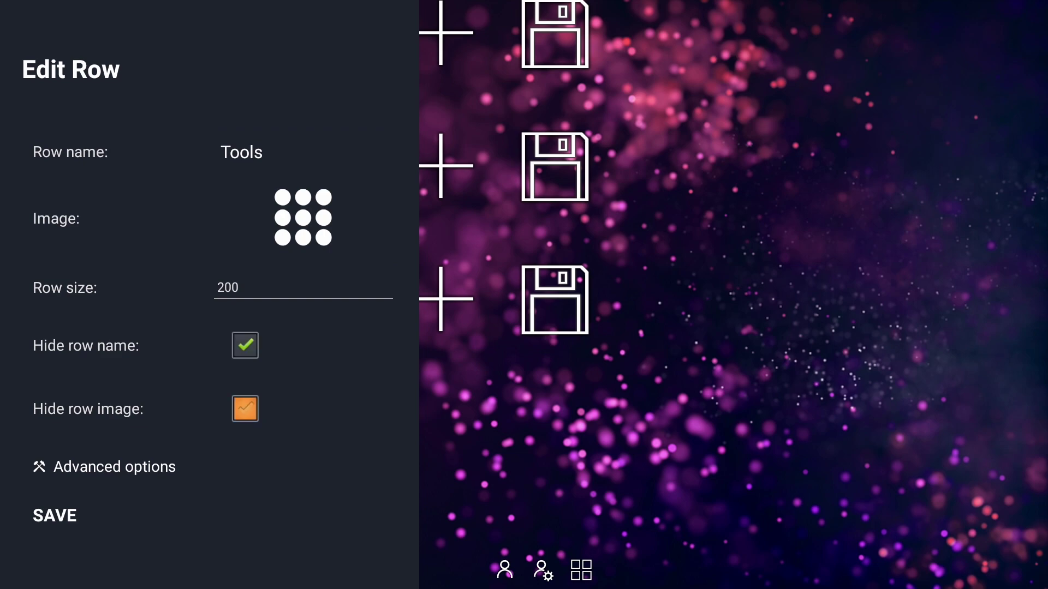
{"action": "key", "text": "Down"}
- Expand the Tools row's advanced options to review them and save the row's changes
{"action": "key", "text": "Return"}
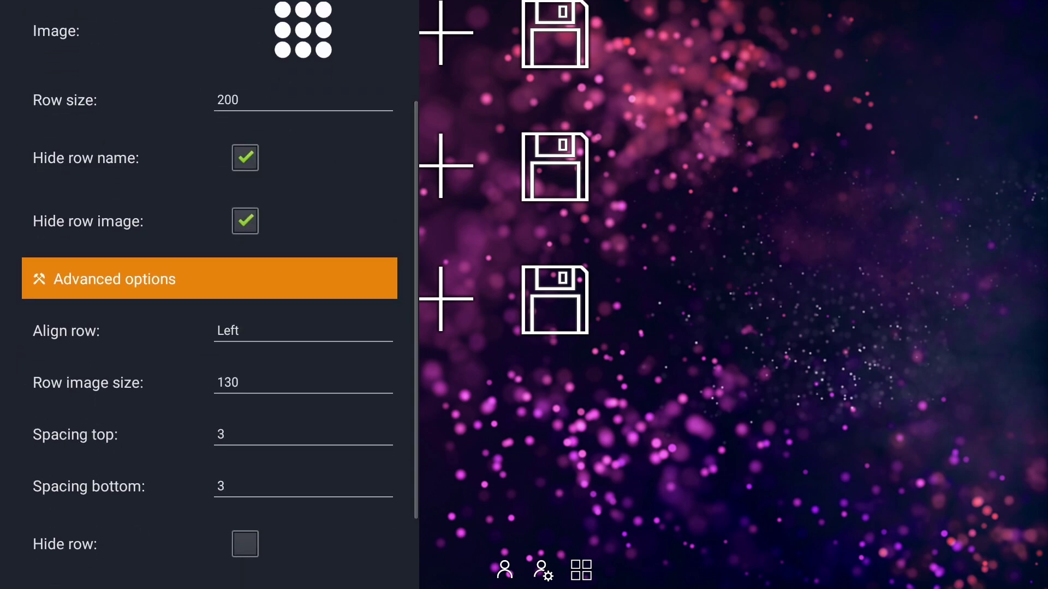
{"action": "key", "text": "Down"}
{"action": "key", "text": "Down"}
{"action": "key", "text": "Down"}
{"action": "key", "text": "Down"}
{"action": "key", "text": "Down"}
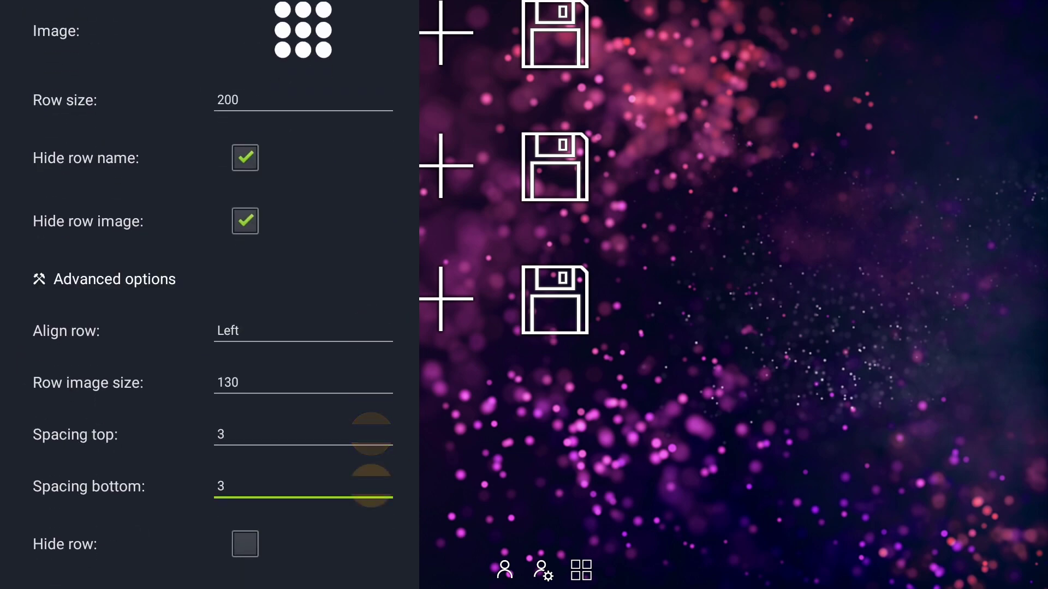
{"action": "key", "text": "Down"}
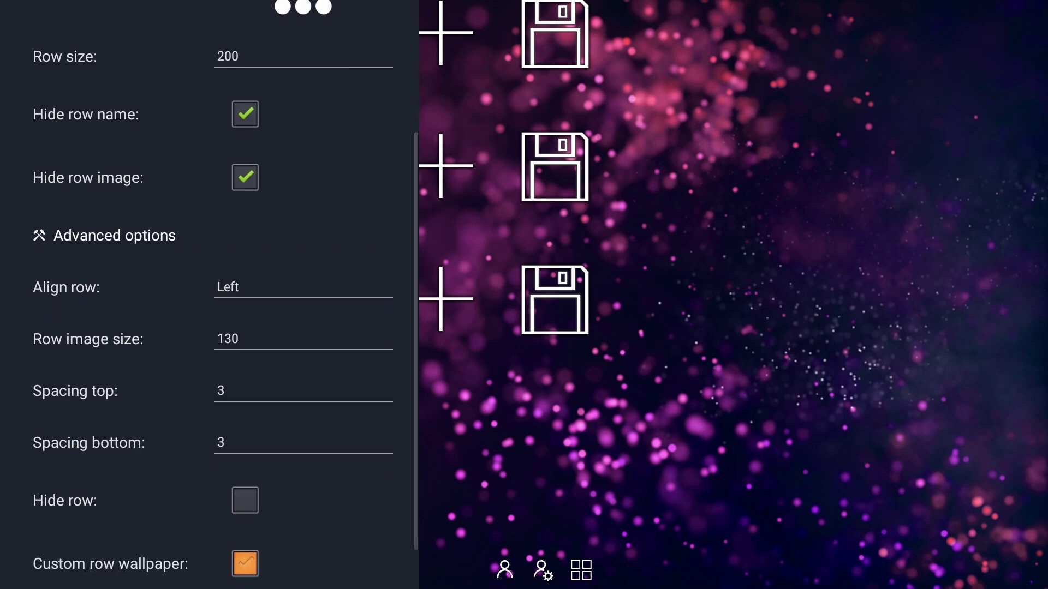
{"action": "key", "text": "Down"}
{"action": "key", "text": "Return"}
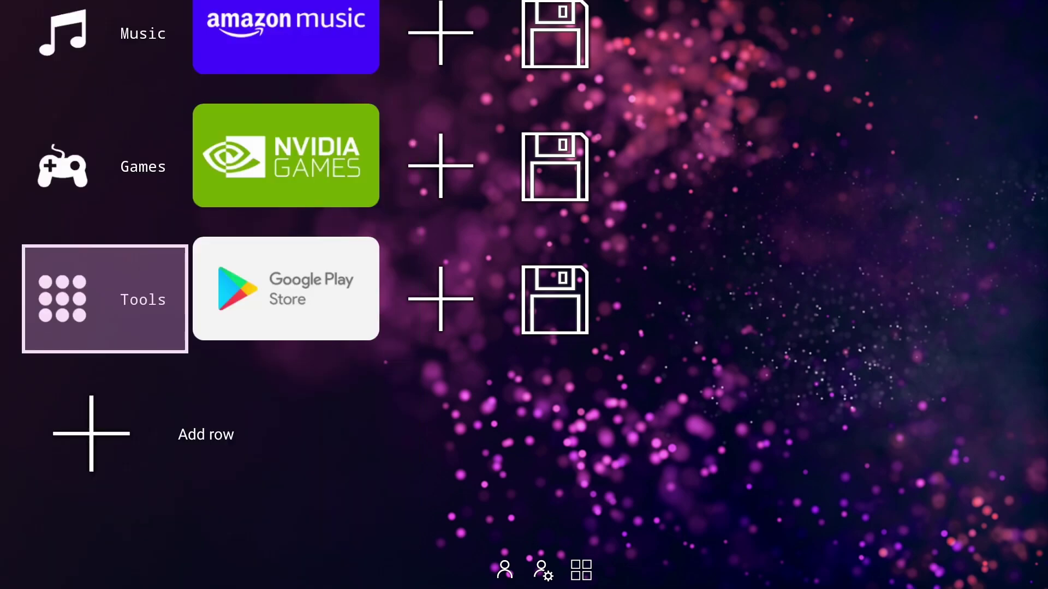
- Edit the Games row to hide its row name and row image, and save it
{"action": "key", "text": "Up"}
{"action": "key", "text": "Return"}
{"action": "key", "text": "Down"}
{"action": "key", "text": "Up"}
{"action": "key", "text": "Return"}
{"action": "key", "text": "Down"}
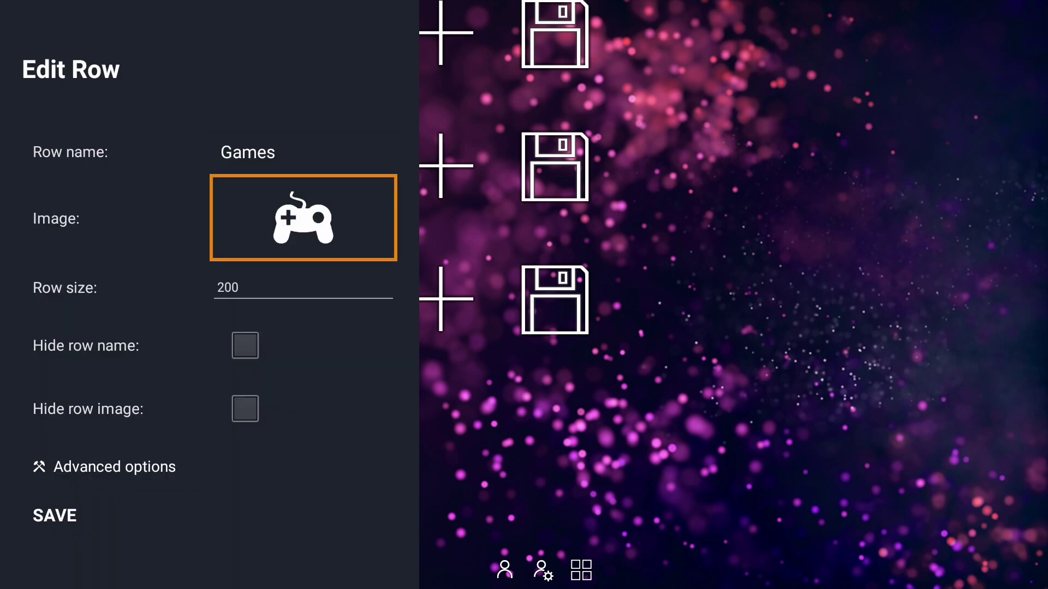
{"action": "key", "text": "Down"}
{"action": "key", "text": "Return"}
{"action": "key", "text": "Down"}
{"action": "key", "text": "Return"}
{"action": "key", "text": "Down"}
{"action": "key", "text": "Down"}
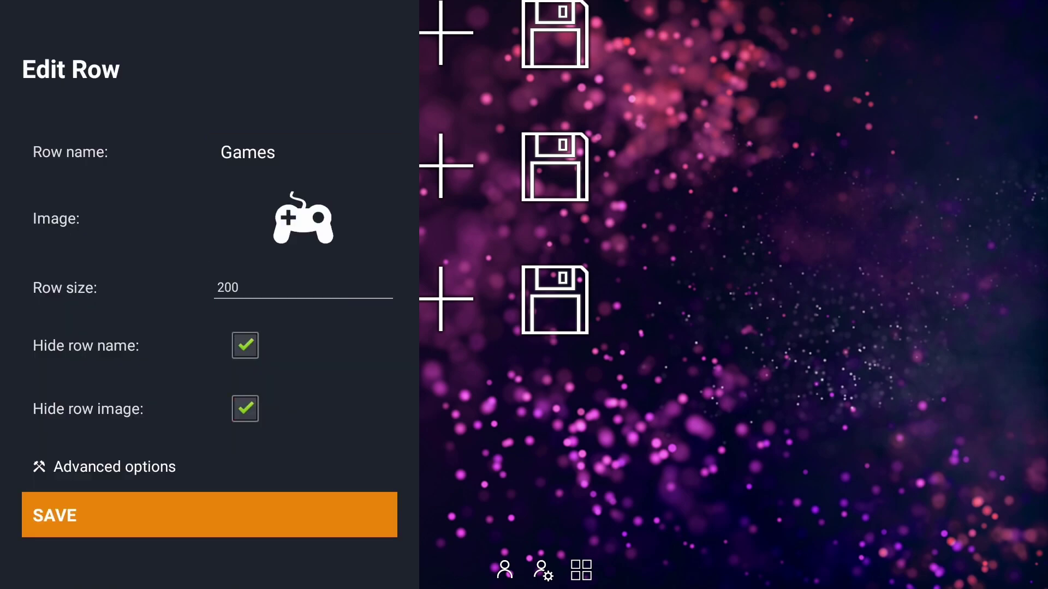
{"action": "key", "text": "Return"}
- Edit the Music row to hide its row name and row image, and save it
{"action": "key", "text": "Up"}
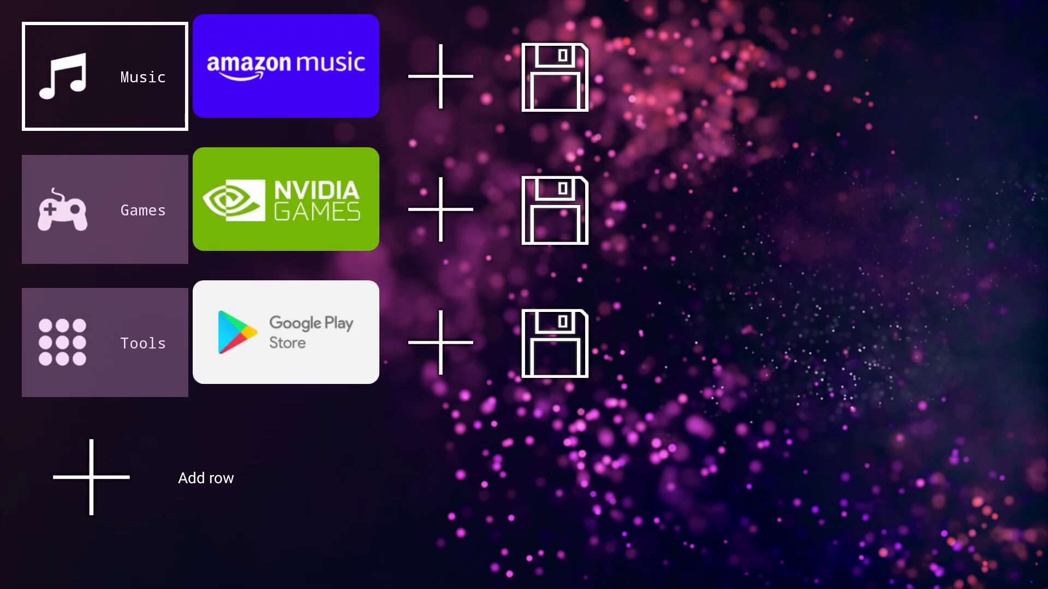
{"action": "key", "text": "Return"}
{"action": "key", "text": "Down"}
{"action": "key", "text": "Down"}
{"action": "key", "text": "Down"}
{"action": "key", "text": "Up"}
{"action": "key", "text": "Up"}
{"action": "key", "text": "Up"}
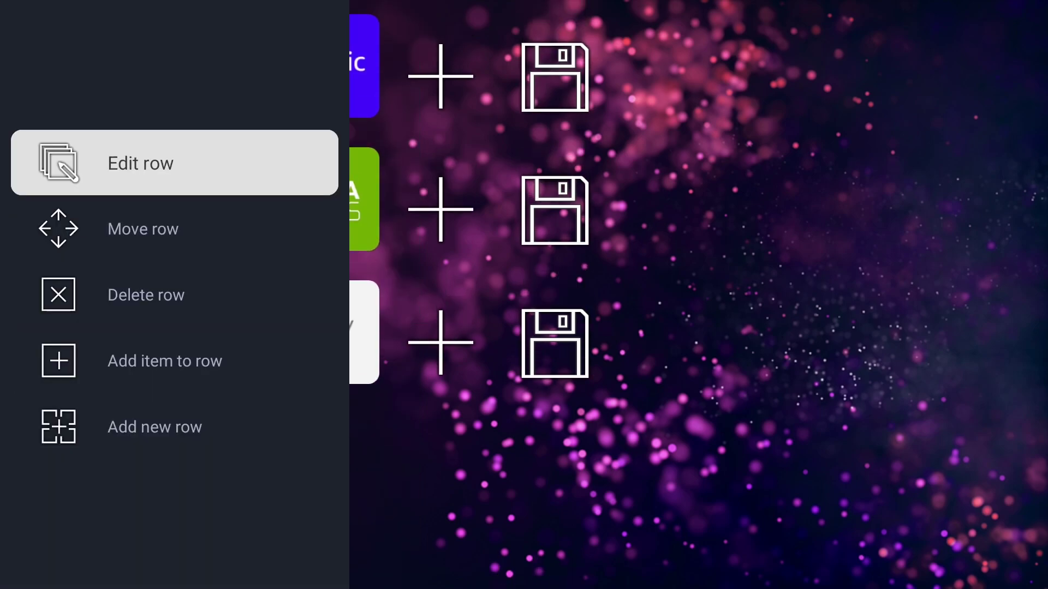
{"action": "key", "text": "Return"}
{"action": "key", "text": "Down"}
{"action": "key", "text": "Down"}
{"action": "key", "text": "Return"}
{"action": "key", "text": "Down"}
{"action": "key", "text": "Return"}
{"action": "key", "text": "Down"}
{"action": "key", "text": "Down"}
{"action": "key", "text": "Return"}
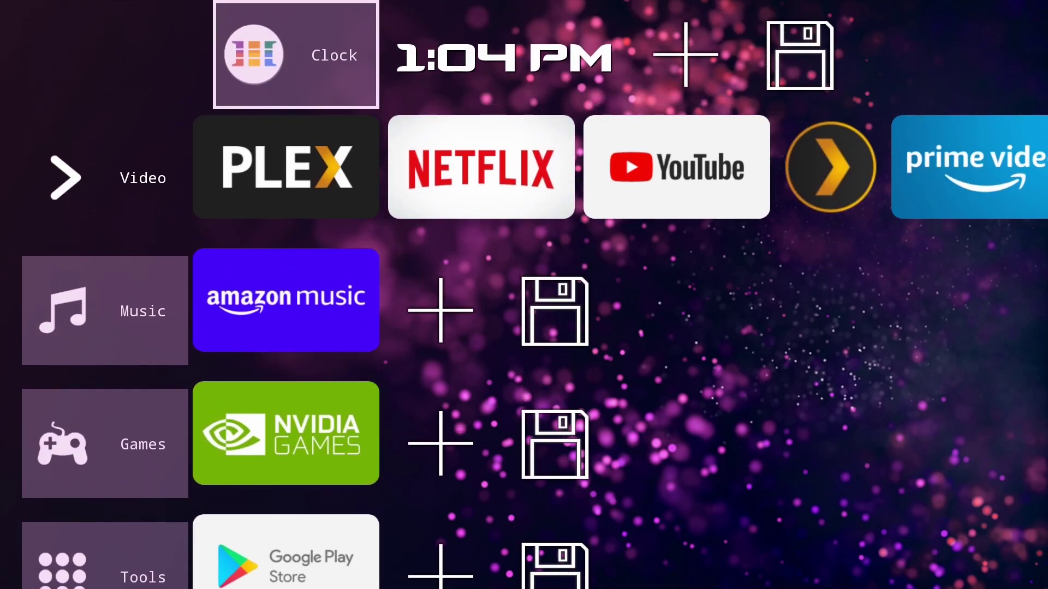
- Edit the Video row to hide its row name and row image, and save it
{"action": "key", "text": "Down"}
{"action": "key", "text": "Return"}
{"action": "key", "text": "Return"}
{"action": "key", "text": "Down"}
{"action": "key", "text": "Down"}
{"action": "key", "text": "Down"}
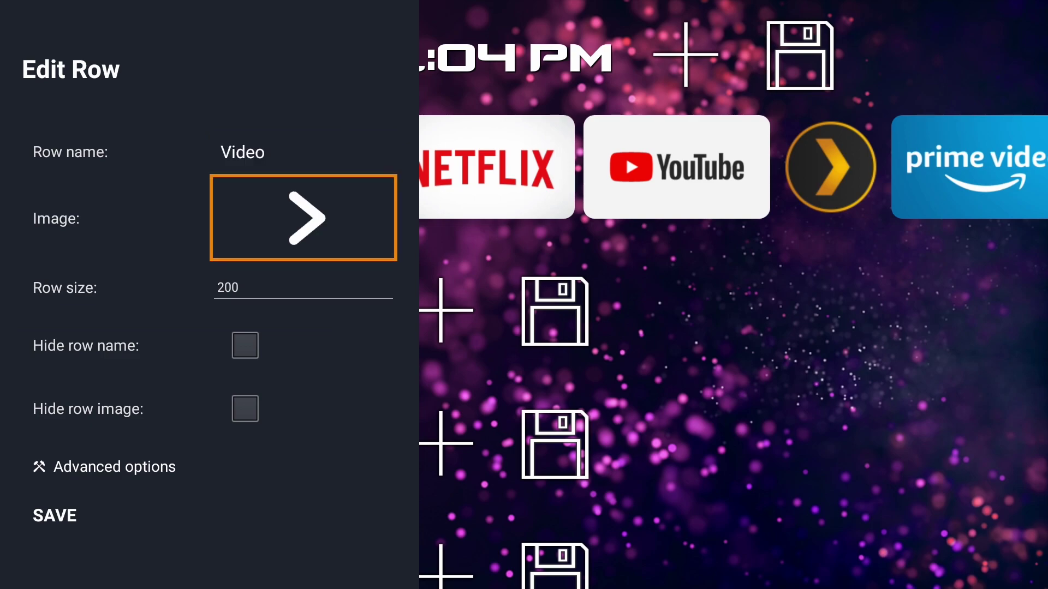
{"action": "key", "text": "Down"}
{"action": "key", "text": "Return"}
{"action": "key", "text": "Down"}
{"action": "key", "text": "Down"}
{"action": "key", "text": "Return"}
{"action": "key", "text": "Up"}
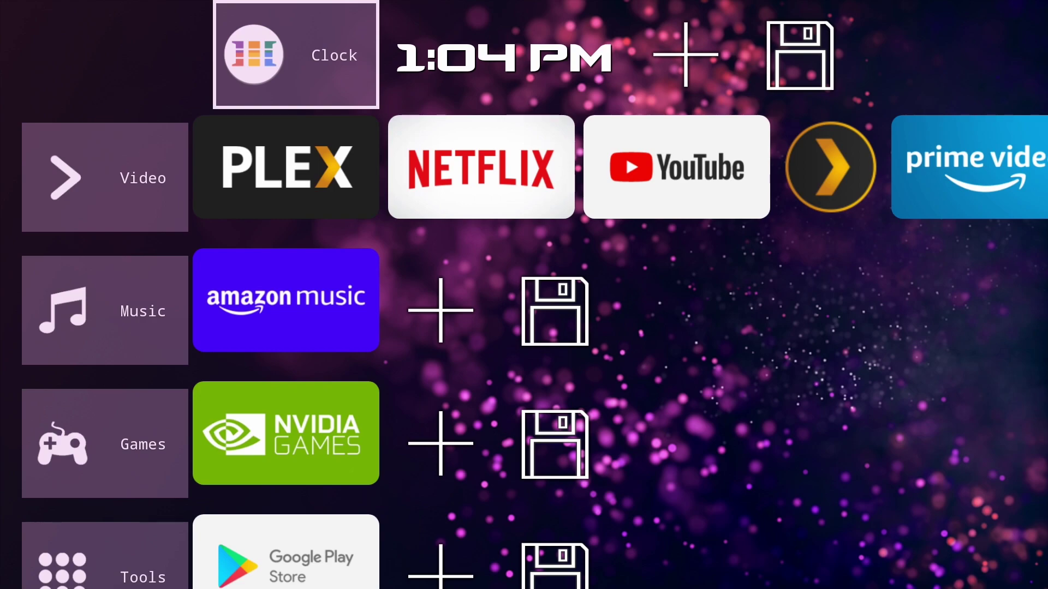
{"action": "key", "text": "Right"}
{"action": "key", "text": "Menu"}
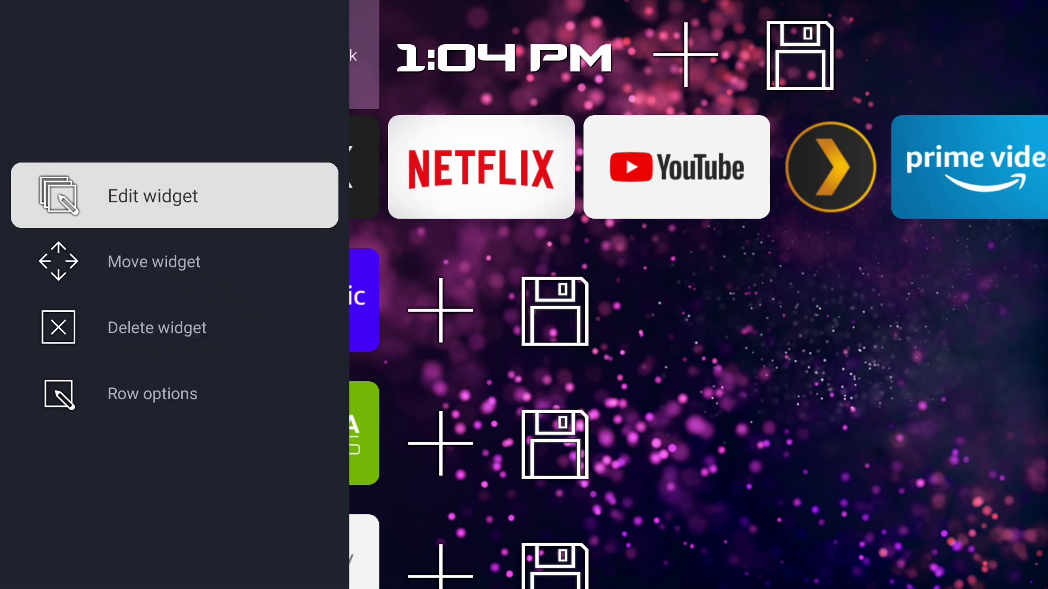
{"action": "key", "text": "Escape"}
{"action": "key", "text": "Left"}
- Open the Clock row for editing and expand its advanced options
{"action": "key", "text": "Menu"}
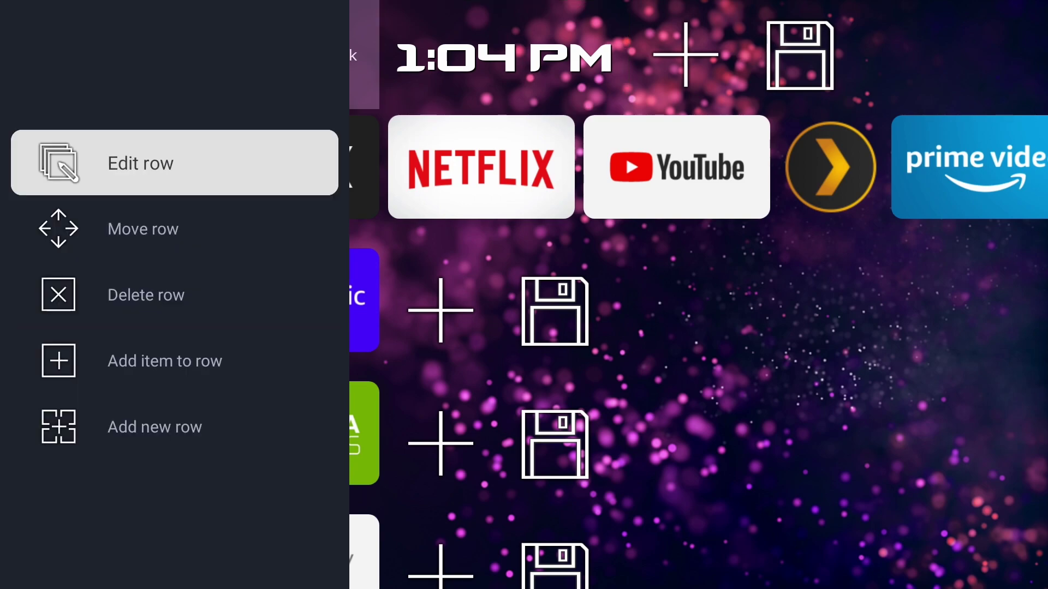
{"action": "key", "text": "Return"}
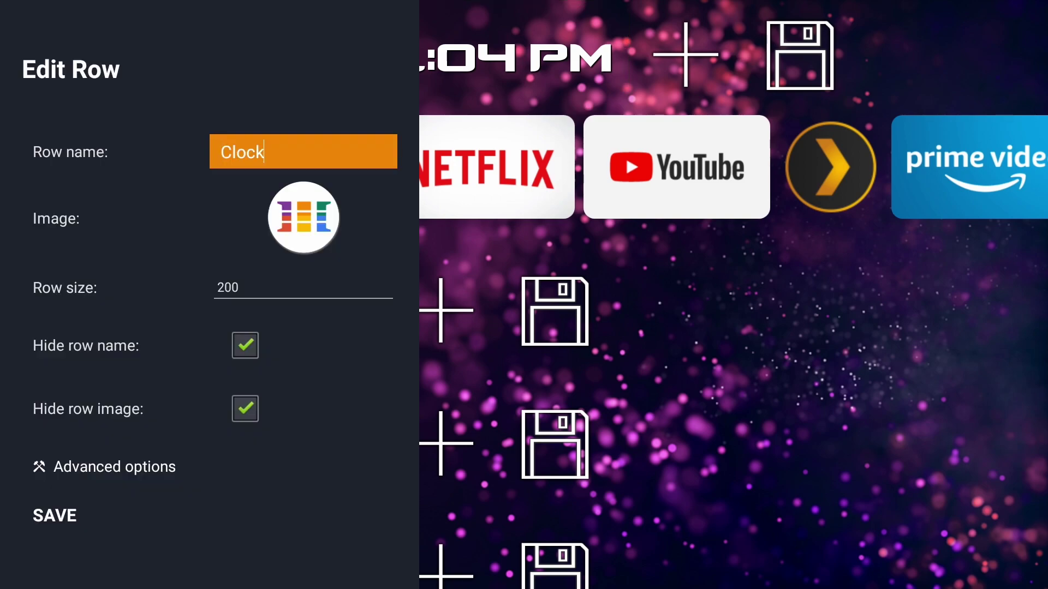
{"action": "key", "text": "Down"}
{"action": "key", "text": "Down"}
{"action": "key", "text": "Down"}
{"action": "key", "text": "Down"}
{"action": "key", "text": "Down"}
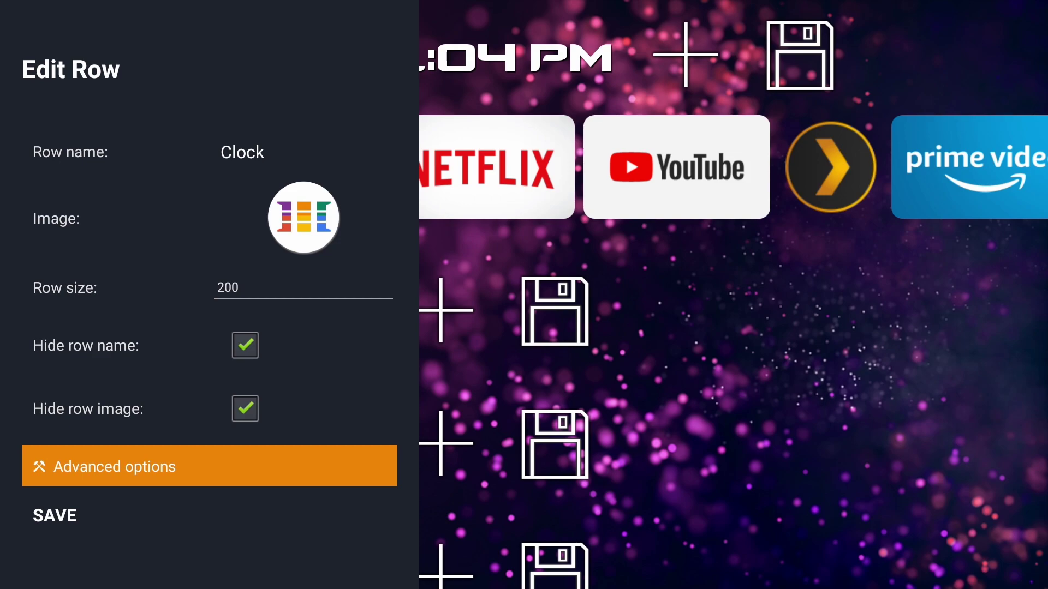
{"action": "key", "text": "Return"}
{"action": "key", "text": "Down"}
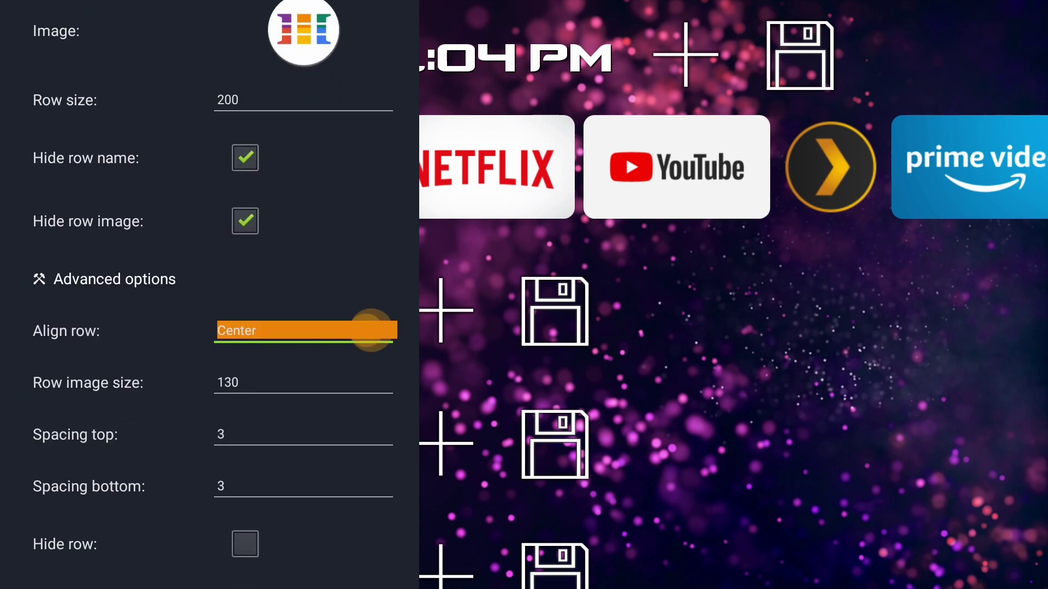
- Set the Clock row's alignment to Right and save the row
{"action": "key", "text": "Return"}
{"action": "key", "text": "Down"}
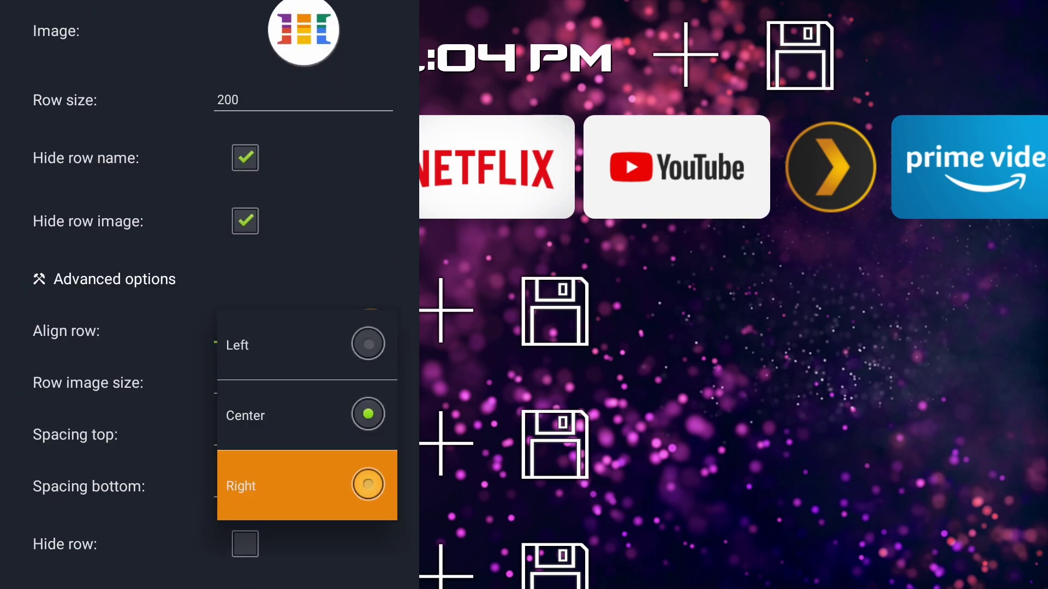
{"action": "key", "text": "Return"}
{"action": "key", "text": "Down"}
{"action": "key", "text": "Down"}
{"action": "key", "text": "Down"}
{"action": "key", "text": "Down"}
{"action": "key", "text": "Down"}
{"action": "key", "text": "Down"}
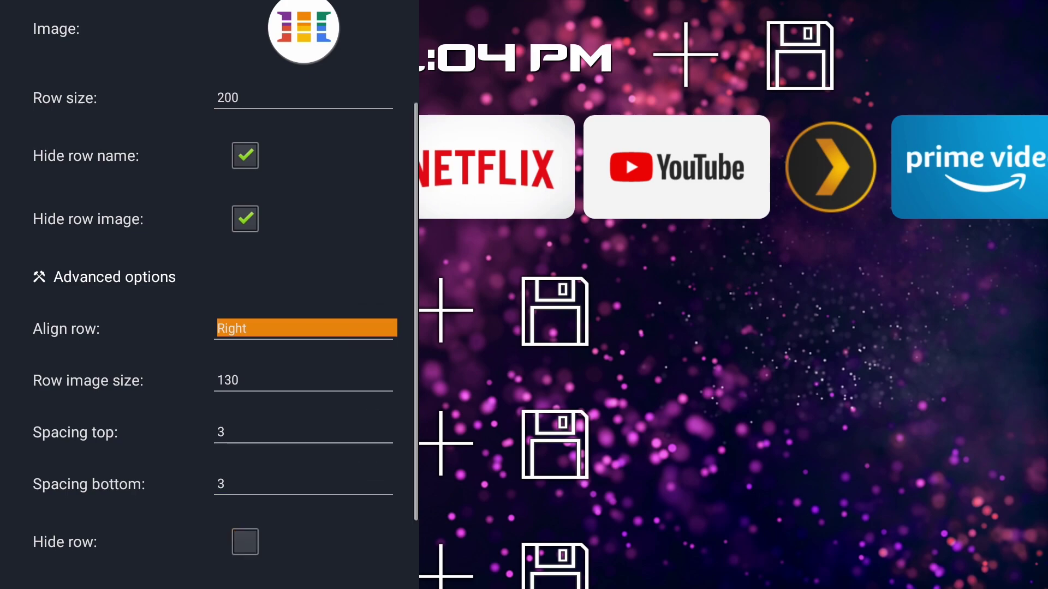
{"action": "key", "text": "Return"}
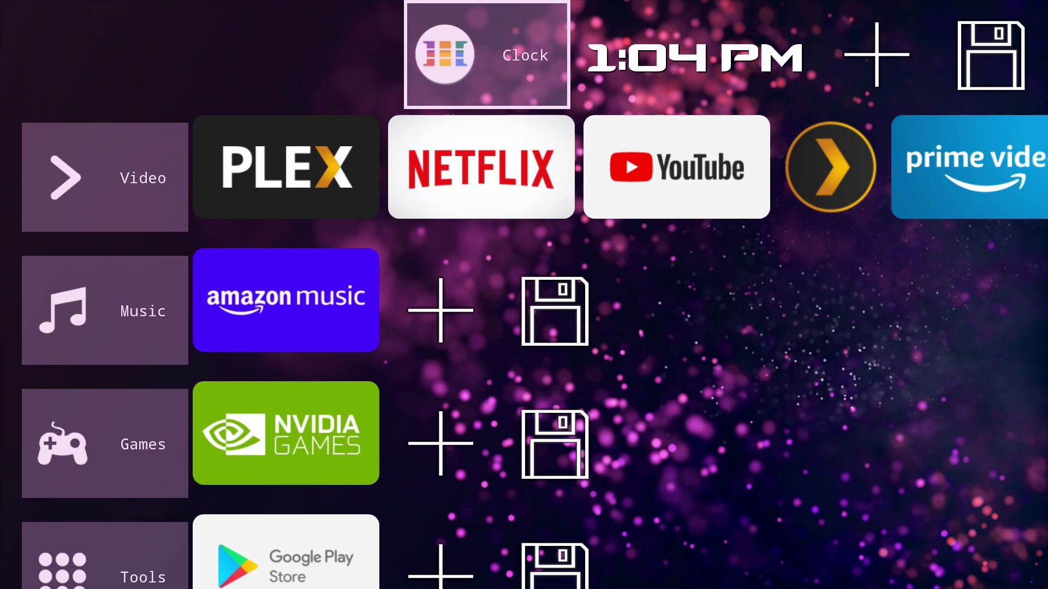
- Leave admin mode to return to the normal home screen
{"action": "key", "text": "Down"}
{"action": "key", "text": "Down"}
{"action": "key", "text": "Down"}
{"action": "key", "text": "Down"}
{"action": "key", "text": "Down"}
{"action": "key", "text": "Down"}
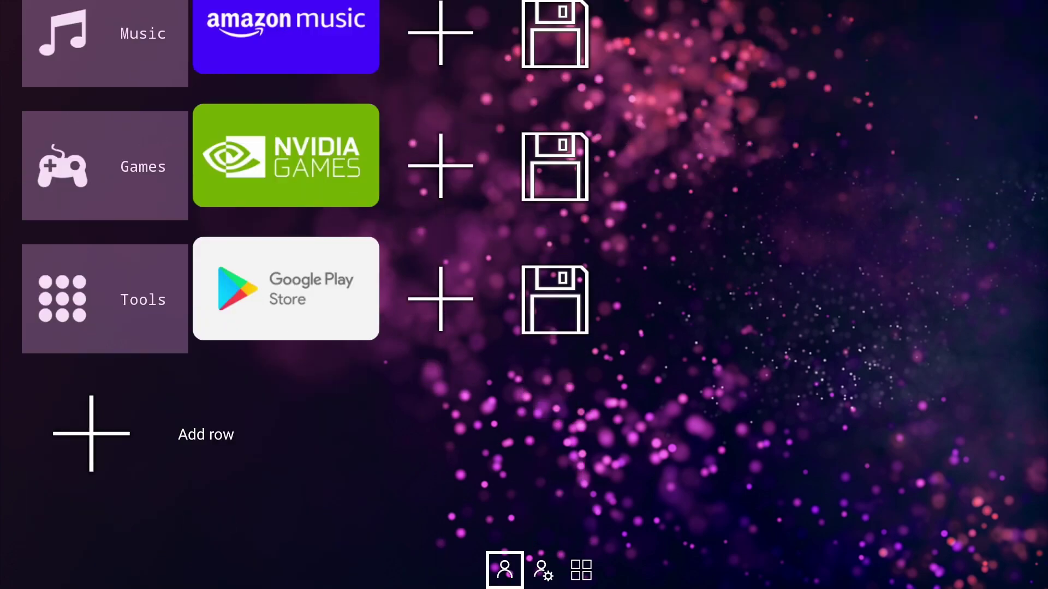
{"action": "key", "text": "Right"}
{"action": "key", "text": "Return"}
{"action": "key", "text": "Return"}
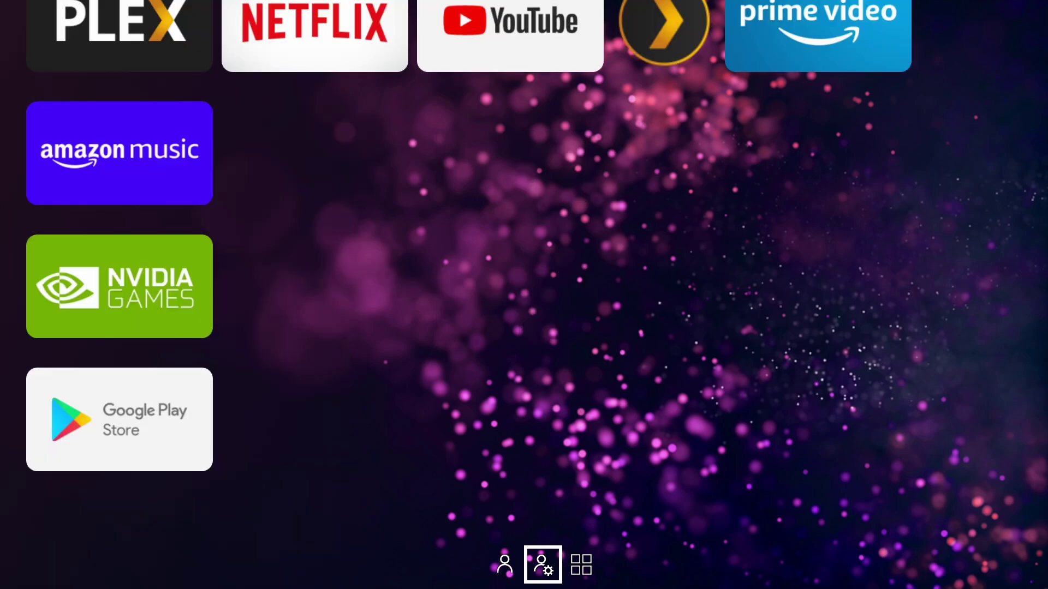
- Look over the clock's placement and the tiles in the Video row on the home screen
{"action": "key", "text": "Up"}
{"action": "key", "text": "Up"}
{"action": "key", "text": "Up"}
{"action": "key", "text": "Up"}
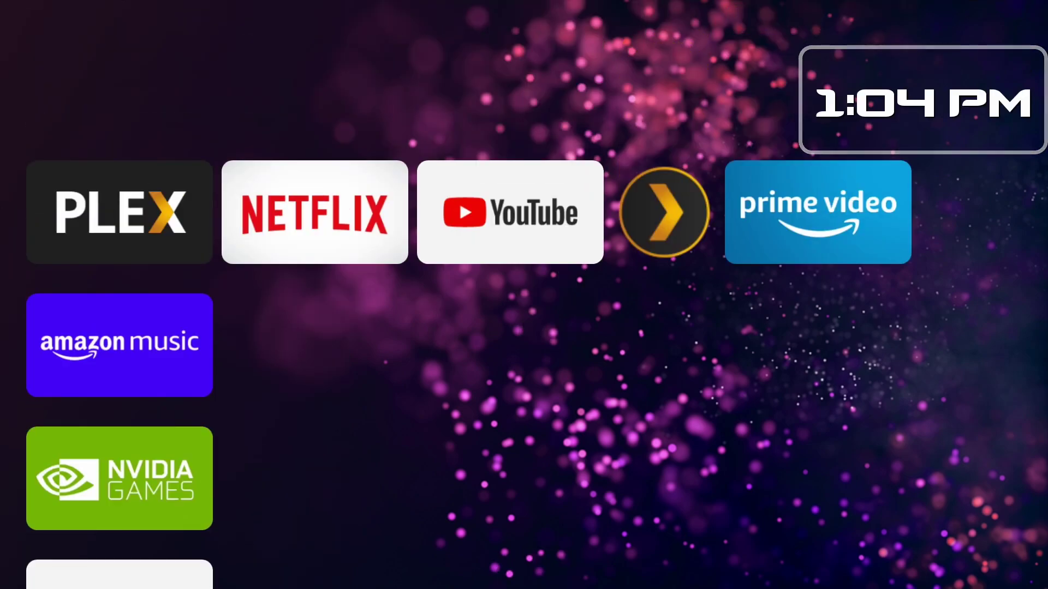
{"action": "key", "text": "Down"}
{"action": "key", "text": "Left"}
{"action": "key", "text": "Left"}
{"action": "key", "text": "Left"}
{"action": "key", "text": "Left"}
{"action": "key", "text": "Right"}
{"action": "key", "text": "Right"}
{"action": "key", "text": "Right"}
{"action": "key", "text": "Right"}
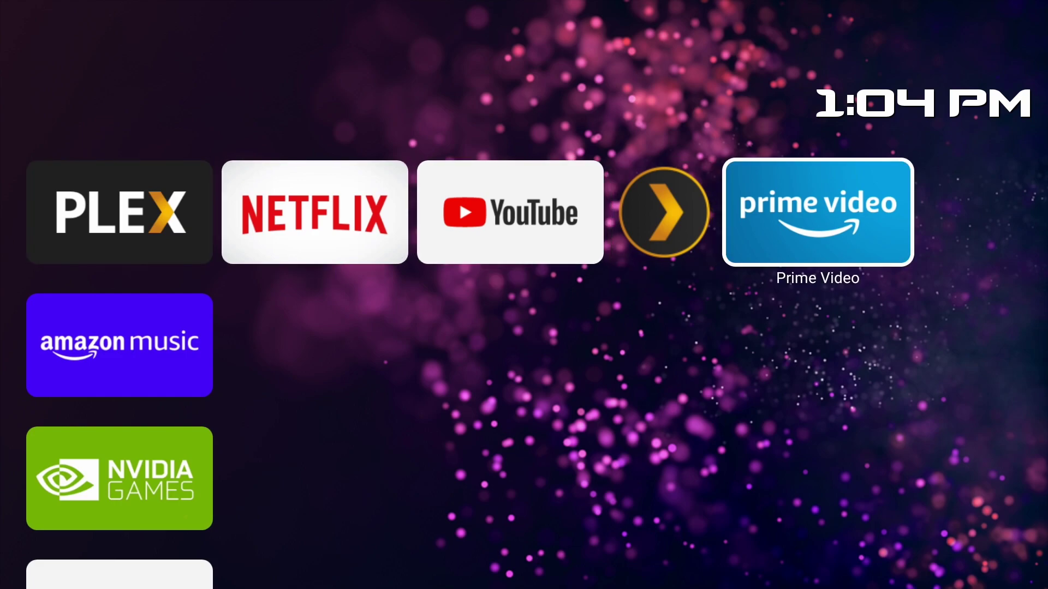
- Delete the round Plex Media Server tile between YouTube and Prime Video from the Video row
{"action": "key", "text": "Left"}
{"action": "key", "text": "Return"}
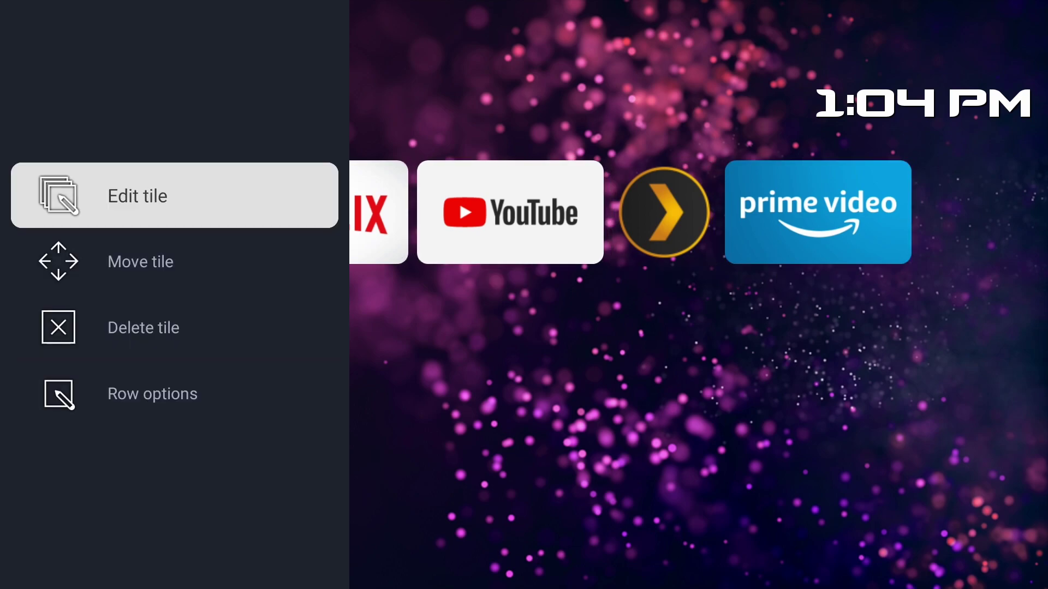
{"action": "key", "text": "Down"}
{"action": "key", "text": "Down"}
{"action": "key", "text": "Return"}
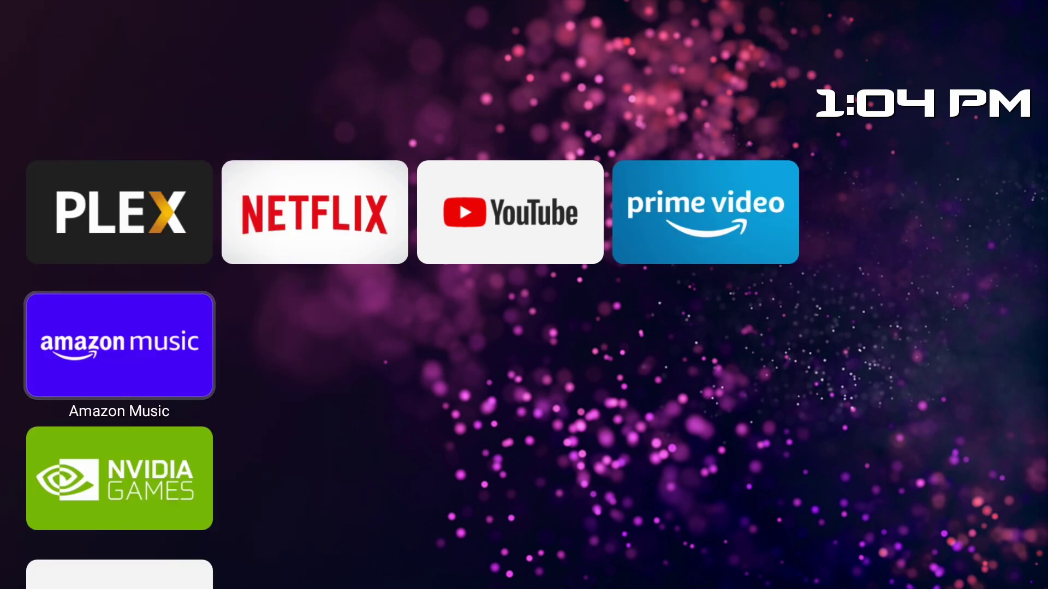
- Reopen admin mode from the home screen
{"action": "key", "text": "Down"}
{"action": "key", "text": "Down"}
{"action": "key", "text": "Down"}
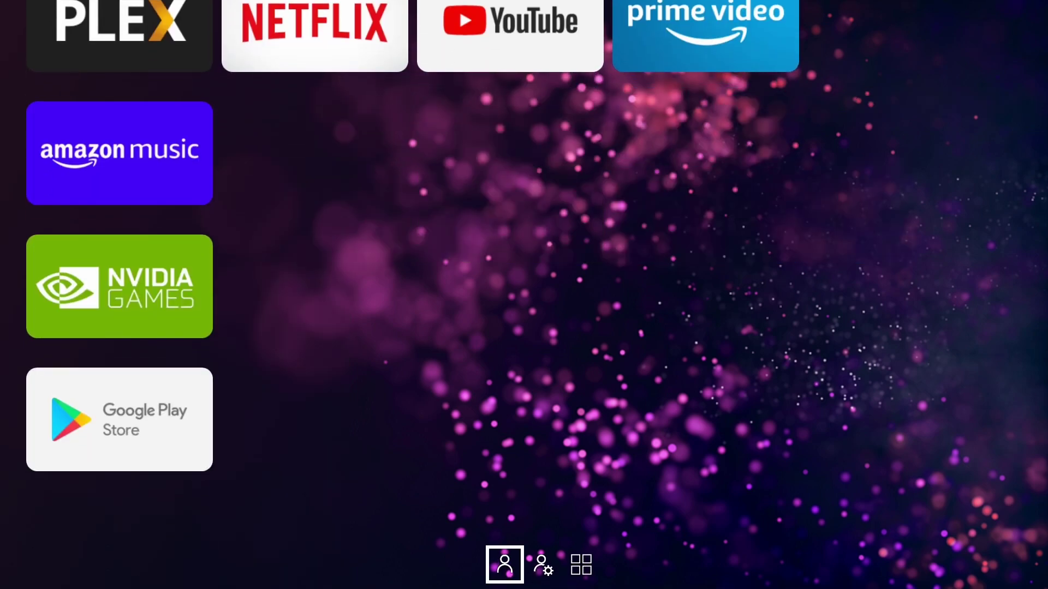
{"action": "key", "text": "Right"}
{"action": "key", "text": "Return"}
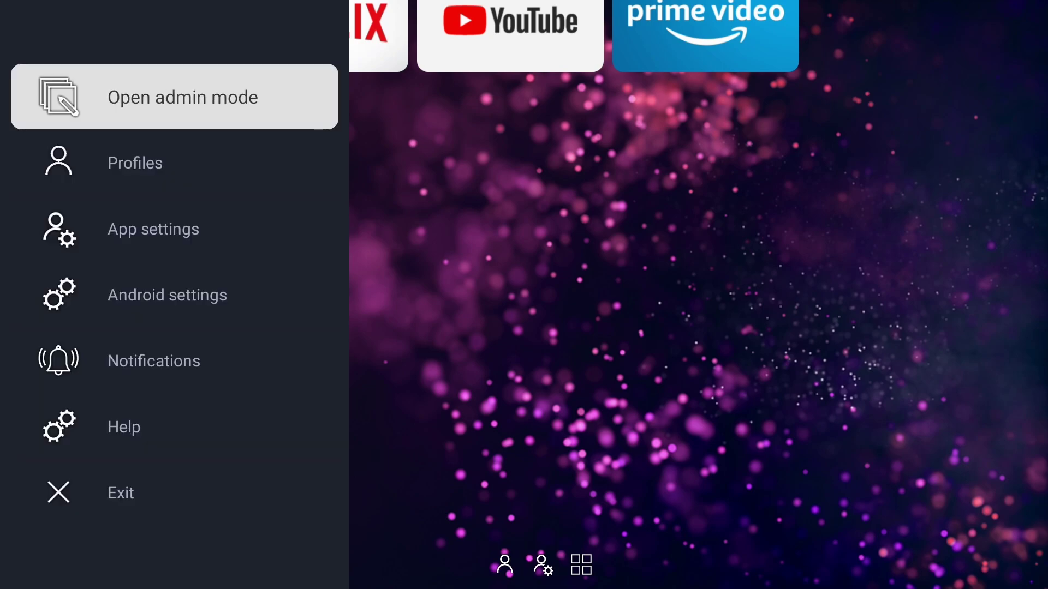
{"action": "key", "text": "Return"}
- Start adding an application to the Clock row and open the list of installed apps
{"action": "key", "text": "Up"}
{"action": "key", "text": "Up"}
{"action": "key", "text": "Up"}
{"action": "key", "text": "Up"}
{"action": "key", "text": "Up"}
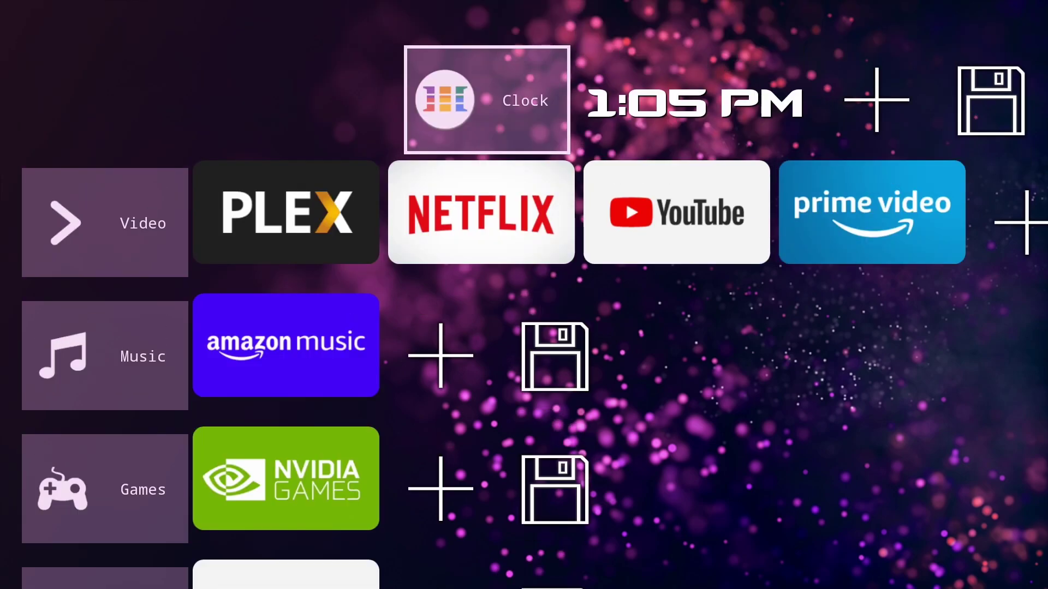
{"action": "key", "text": "Right"}
{"action": "key", "text": "Right"}
{"action": "key", "text": "Return"}
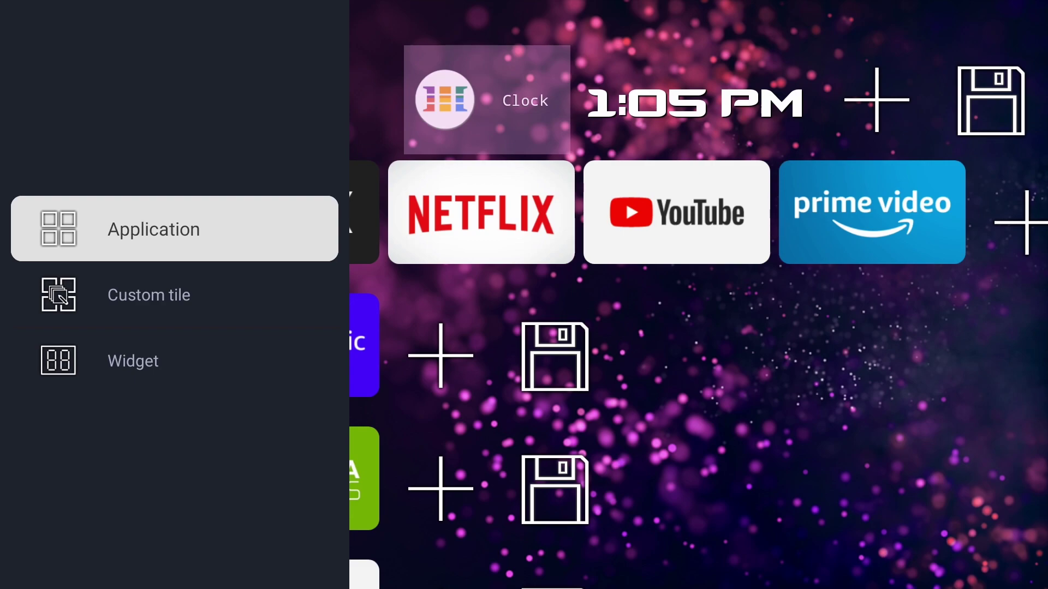
{"action": "key", "text": "Return"}
- Add the Settings application to the Clock row and decline adding another one
{"action": "key", "text": "Down"}
{"action": "key", "text": "Down"}
{"action": "key", "text": "Down"}
{"action": "key", "text": "Down"}
{"action": "key", "text": "Down"}
{"action": "key", "text": "Down"}
{"action": "key", "text": "Down"}
{"action": "key", "text": "Down"}
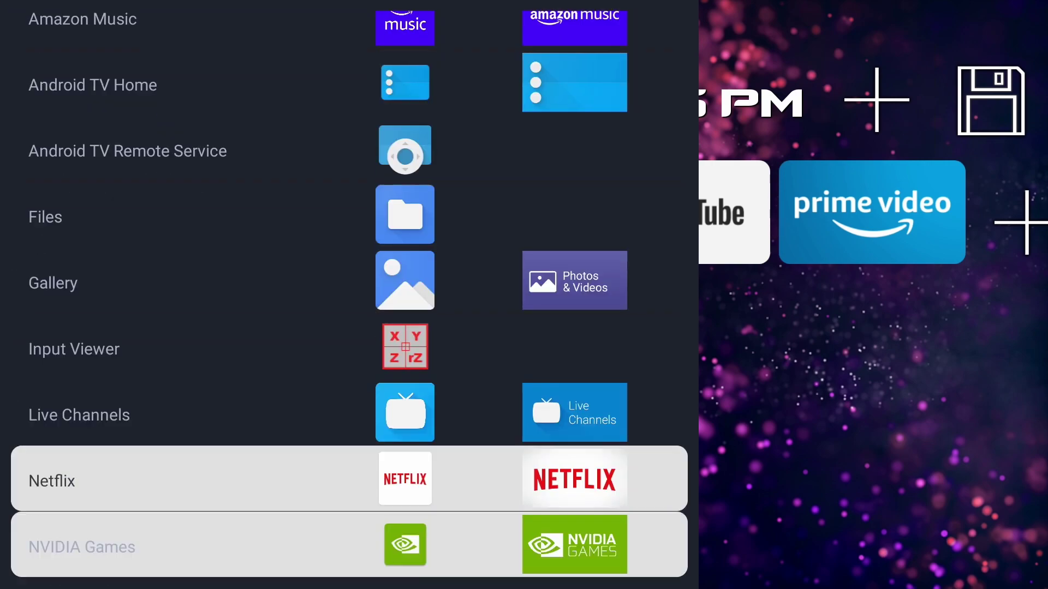
{"action": "key", "text": "Down"}
{"action": "key", "text": "Down"}
{"action": "key", "text": "Down"}
{"action": "key", "text": "Down"}
{"action": "key", "text": "Down"}
{"action": "key", "text": "Down"}
{"action": "key", "text": "Down"}
{"action": "key", "text": "Down"}
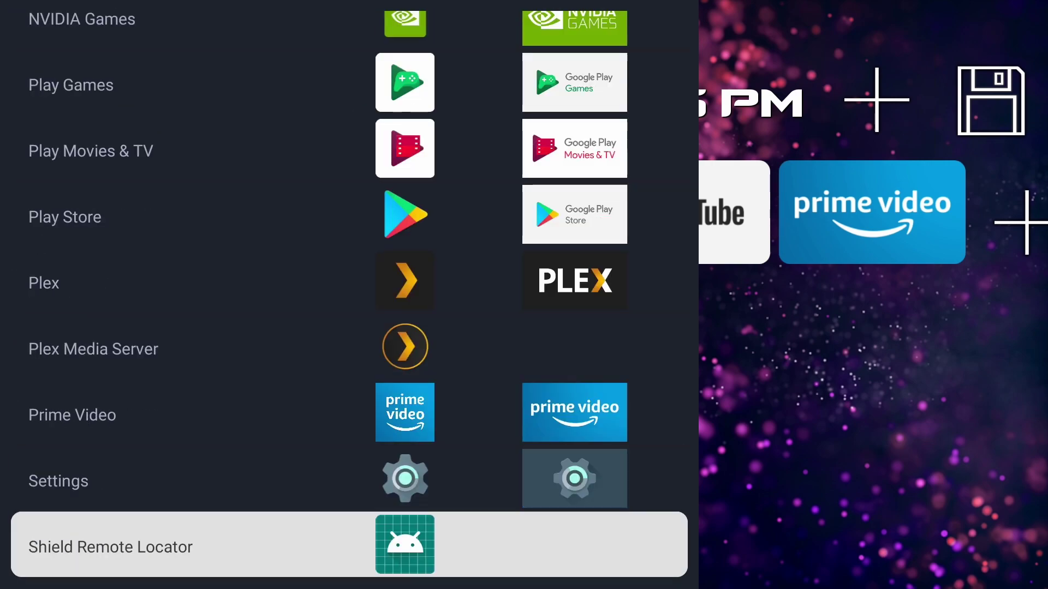
{"action": "key", "text": "Up"}
{"action": "key", "text": "Return"}
{"action": "key", "text": "Return"}
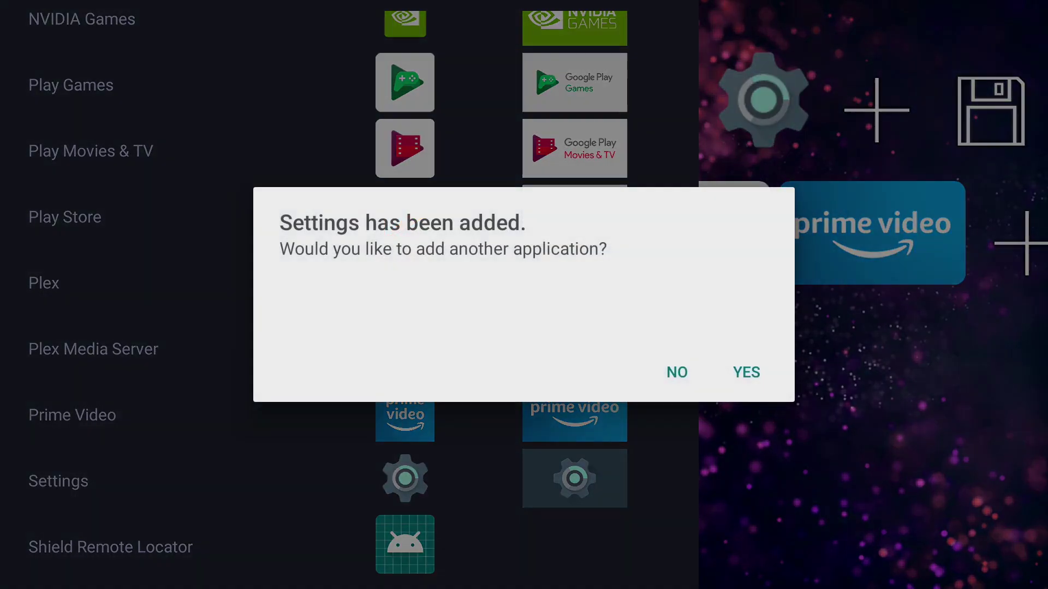
{"action": "key", "text": "Down"}
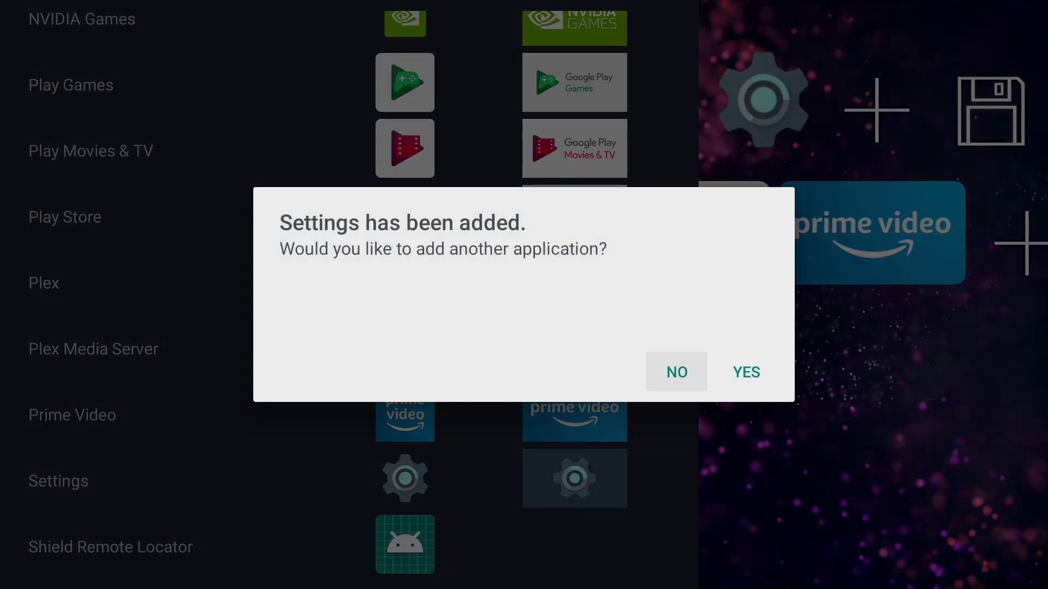
{"action": "key", "text": "Right"}
{"action": "key", "text": "Left"}
{"action": "key", "text": "Return"}
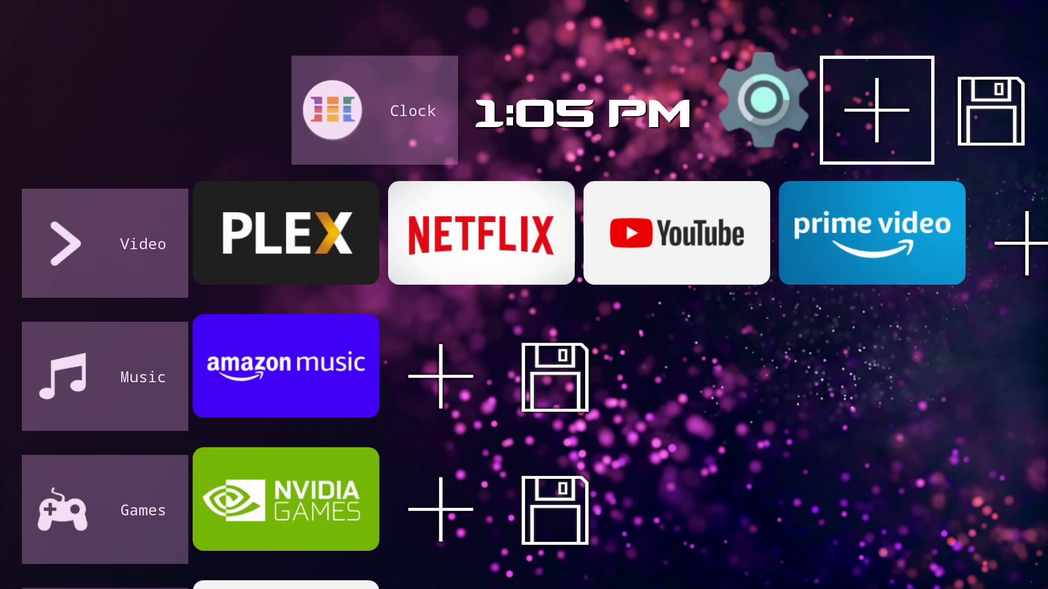
- Open the Clock row for editing
{"action": "key", "text": "Left"}
{"action": "key", "text": "Left"}
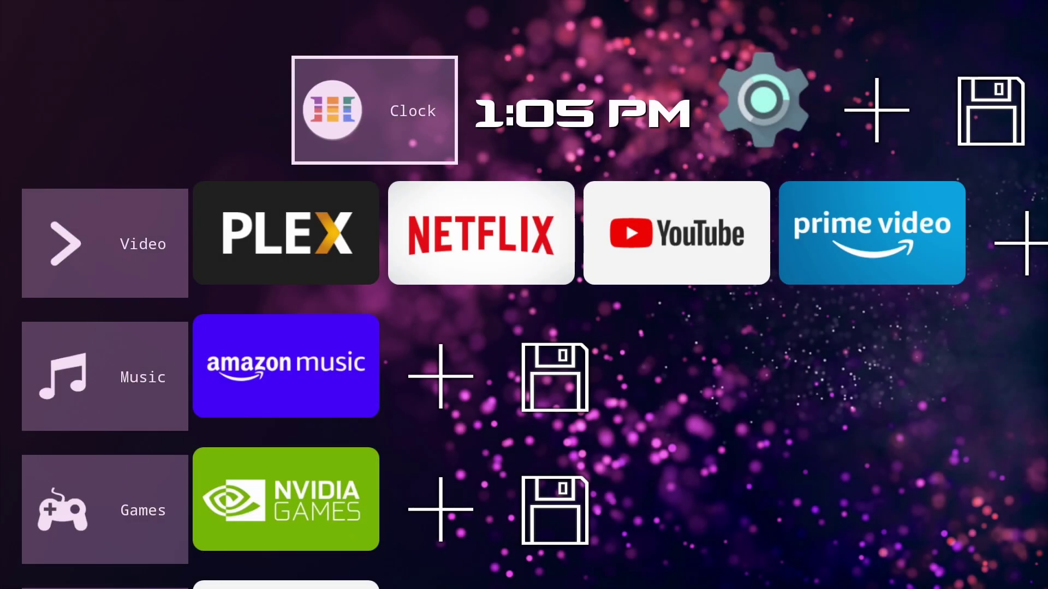
{"action": "key", "text": "Menu"}
{"action": "key", "text": "Return"}
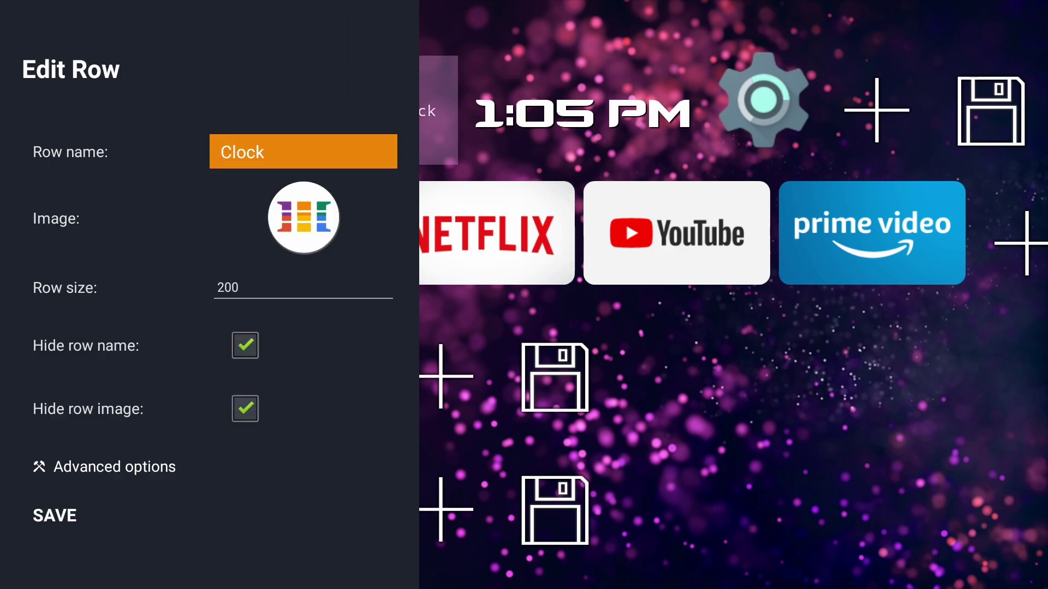
- Set the Clock row's row size to 100
{"action": "key", "text": "Down"}
{"action": "key", "text": "Down"}
{"action": "key", "text": "Down"}
{"action": "key", "text": "Down"}
{"action": "key", "text": "Down"}
{"action": "key", "text": "Up"}
{"action": "key", "text": "Up"}
{"action": "key", "text": "Up"}
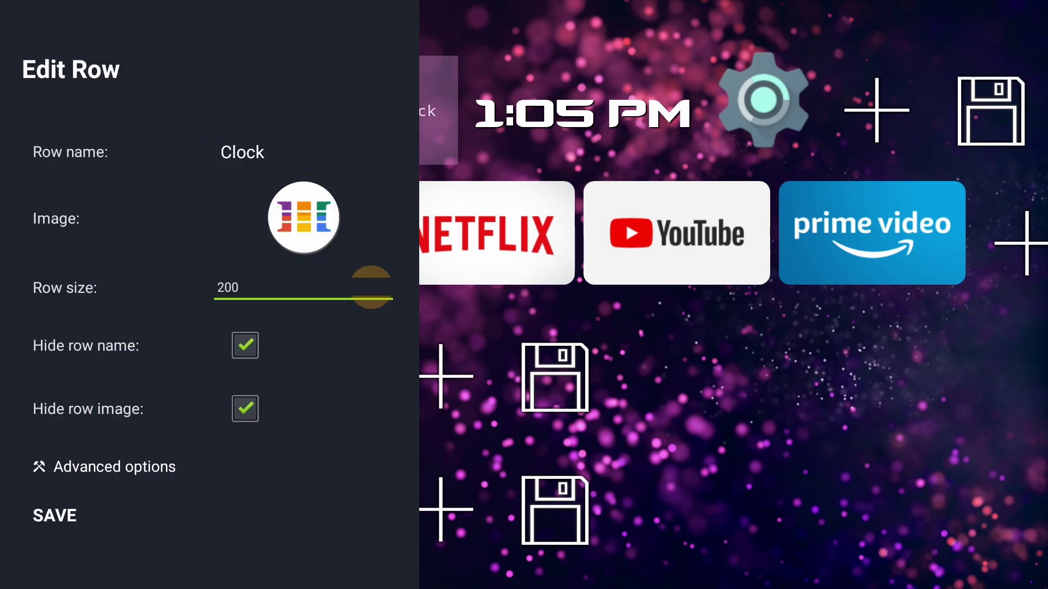
{"action": "key", "text": "Return"}
{"action": "key", "text": "Up"}
{"action": "key", "text": "Up"}
{"action": "key", "text": "Up"}
{"action": "key", "text": "Up"}
{"action": "key", "text": "Up"}
{"action": "key", "text": "Up"}
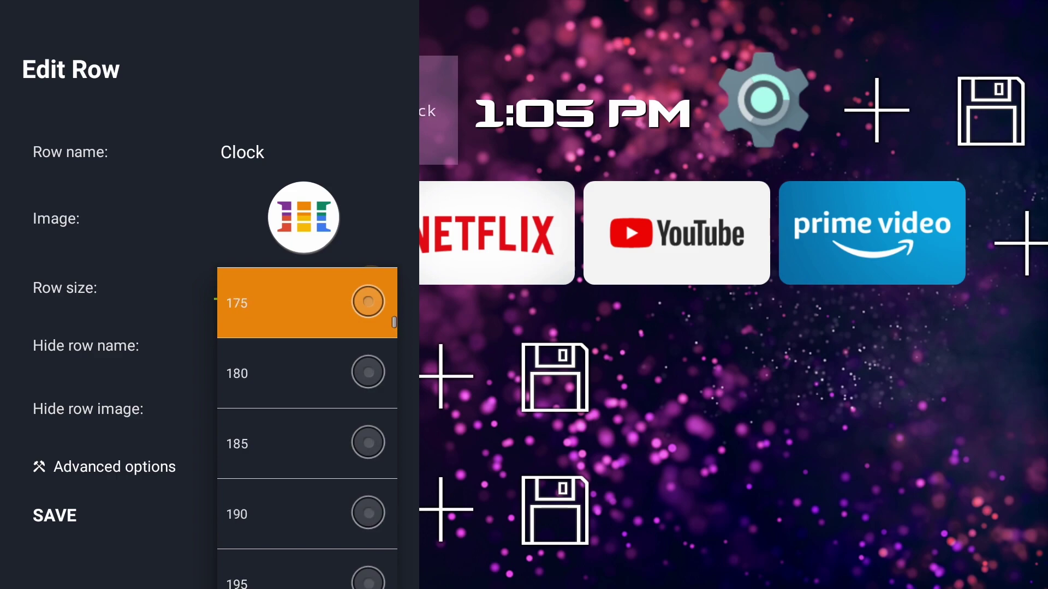
{"action": "key", "text": "Up"}
{"action": "key", "text": "Up"}
{"action": "key", "text": "Up"}
{"action": "key", "text": "Up"}
{"action": "key", "text": "Up"}
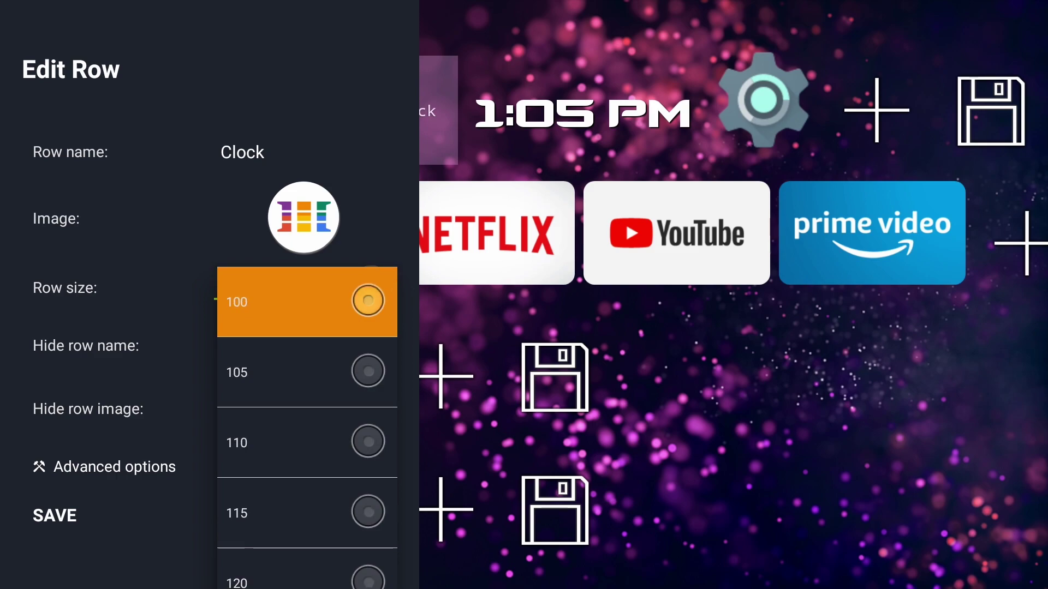
{"action": "key", "text": "Return"}
- Expand the Clock row's advanced options and choose 100 as the row image size
{"action": "key", "text": "Down"}
{"action": "key", "text": "Down"}
{"action": "key", "text": "Down"}
{"action": "key", "text": "Return"}
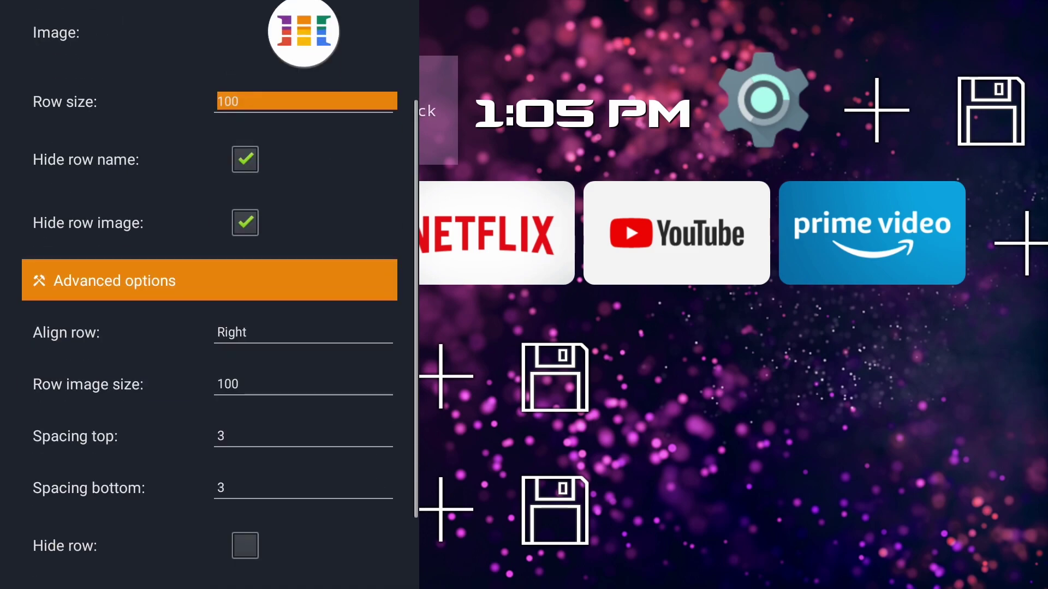
{"action": "key", "text": "Down"}
{"action": "key", "text": "Down"}
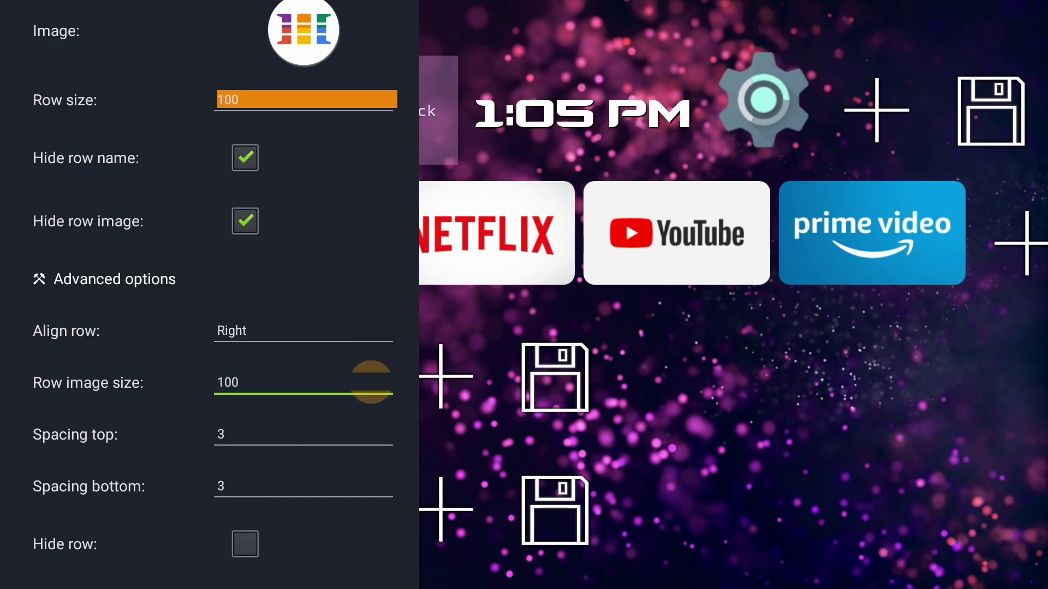
{"action": "key", "text": "Return"}
{"action": "key", "text": "Return"}
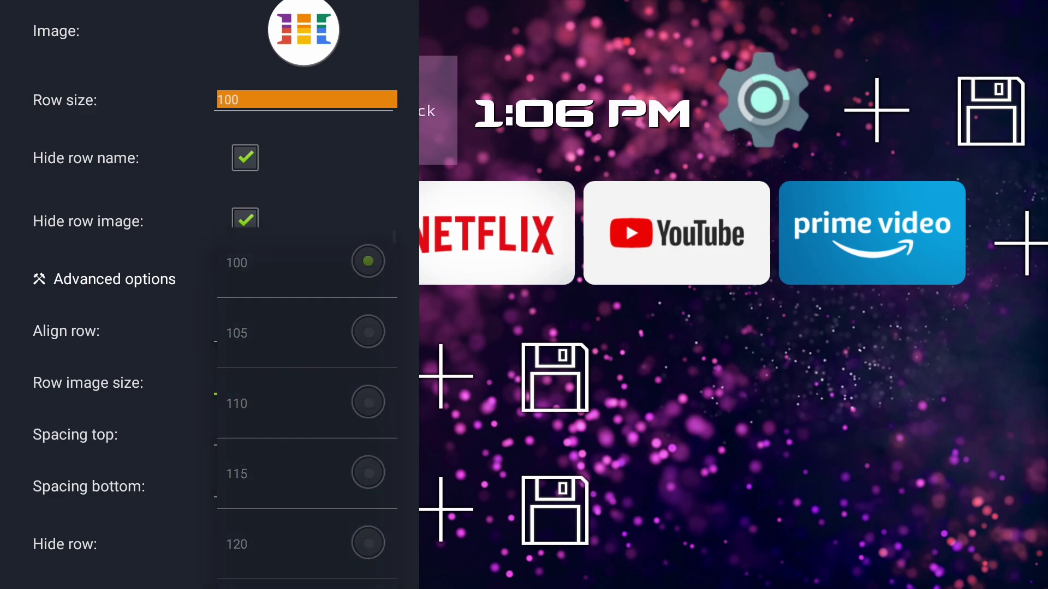
- Set the Clock row's top and bottom spacing to 0 and save the row
{"action": "key", "text": "Down"}
{"action": "key", "text": "Return"}
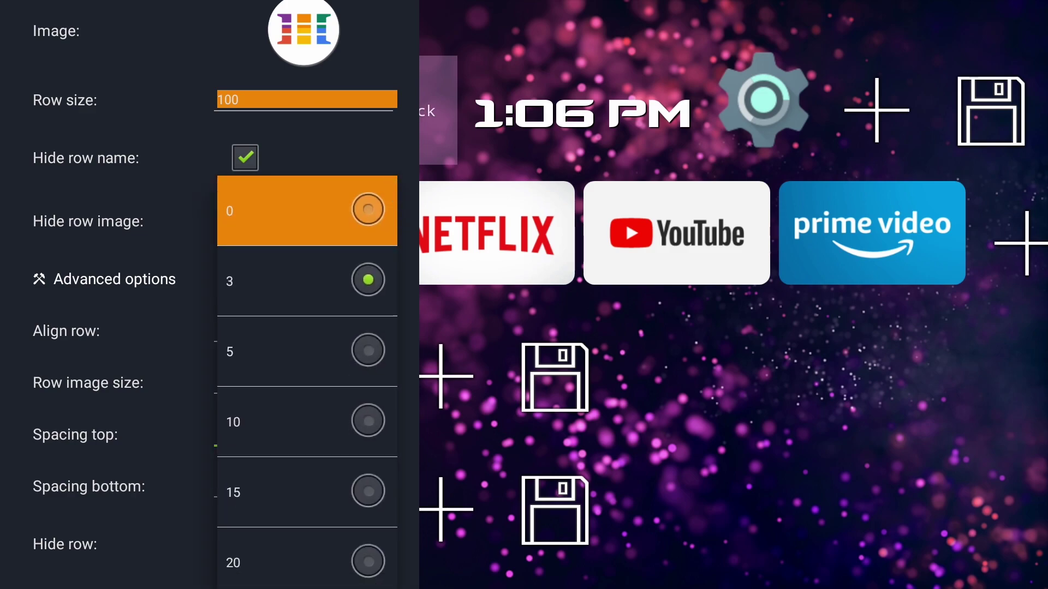
{"action": "key", "text": "Return"}
{"action": "key", "text": "Down"}
{"action": "key", "text": "Return"}
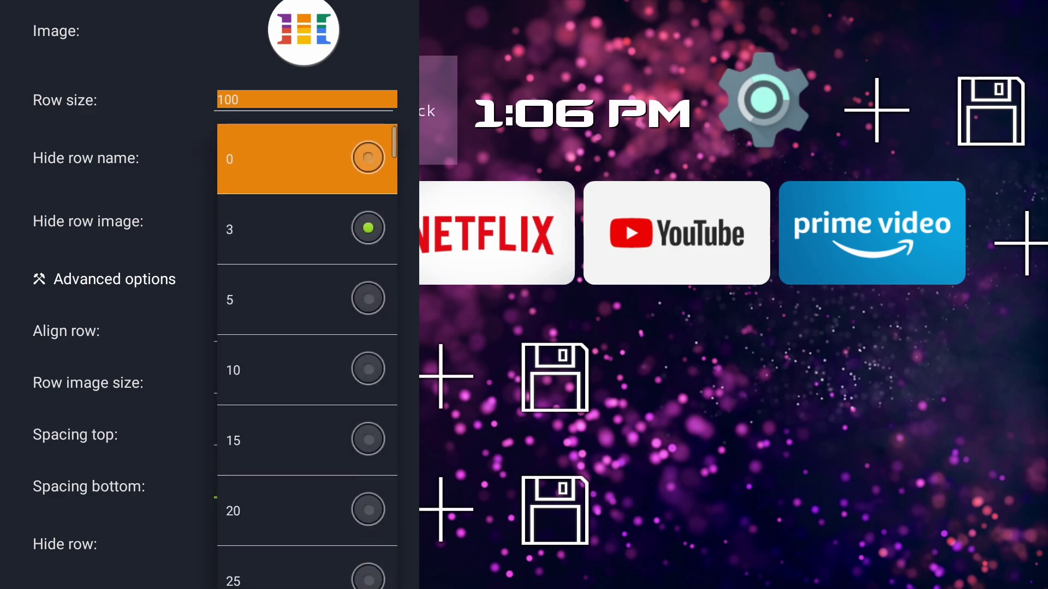
{"action": "key", "text": "Return"}
{"action": "key", "text": "Escape"}
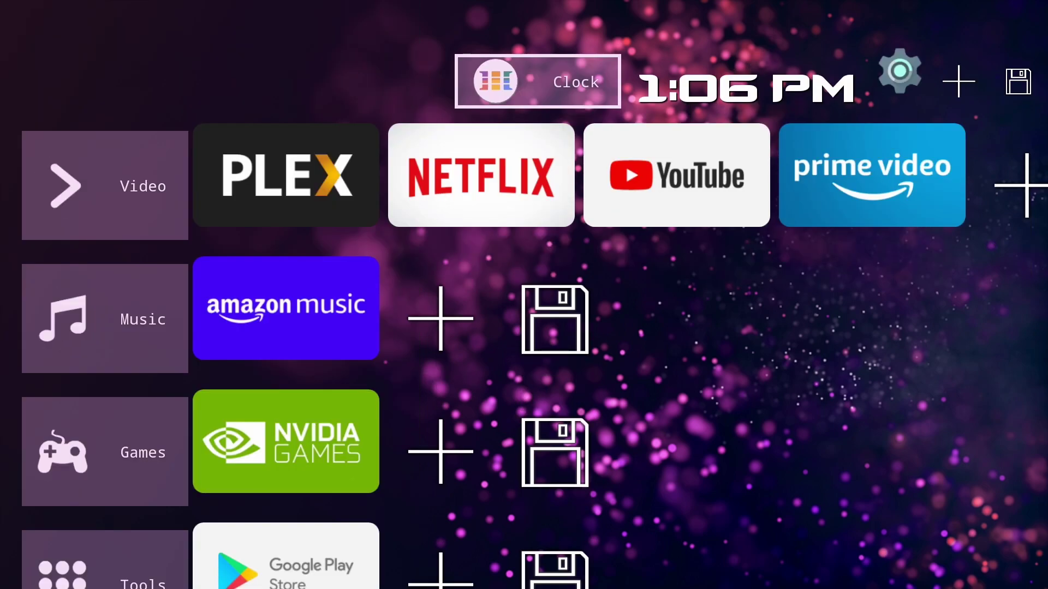
- Close admin mode to return to the regular home screen
{"action": "key", "text": "Down"}
{"action": "key", "text": "Down"}
{"action": "key", "text": "Down"}
{"action": "key", "text": "Down"}
{"action": "key", "text": "Down"}
{"action": "key", "text": "Down"}
{"action": "key", "text": "Right"}
{"action": "key", "text": "Return"}
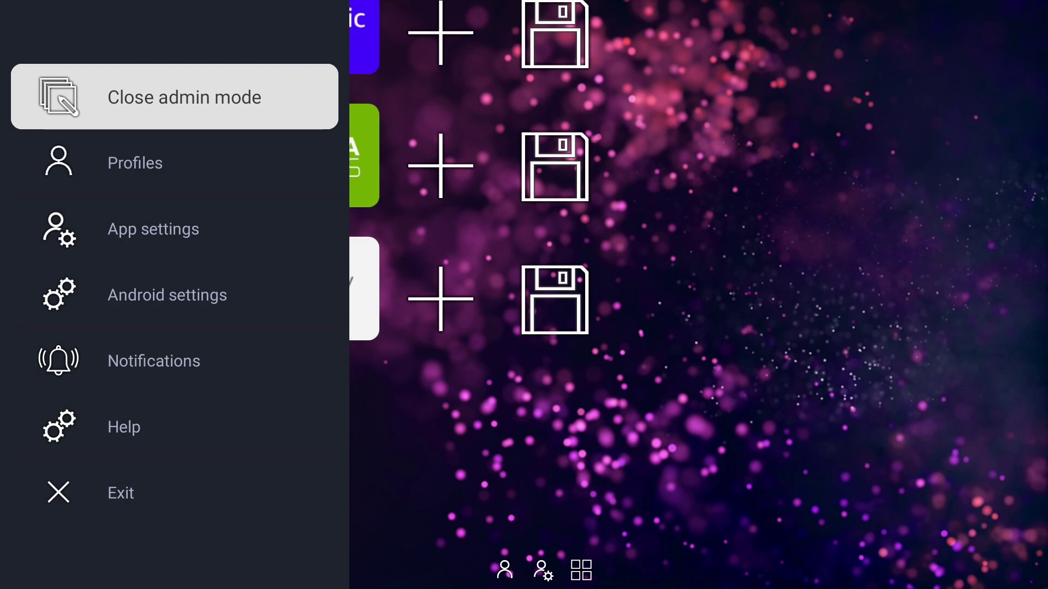
{"action": "key", "text": "Return"}
- Check the clock and the Settings tile beside it on the home screen
{"action": "key", "text": "Up"}
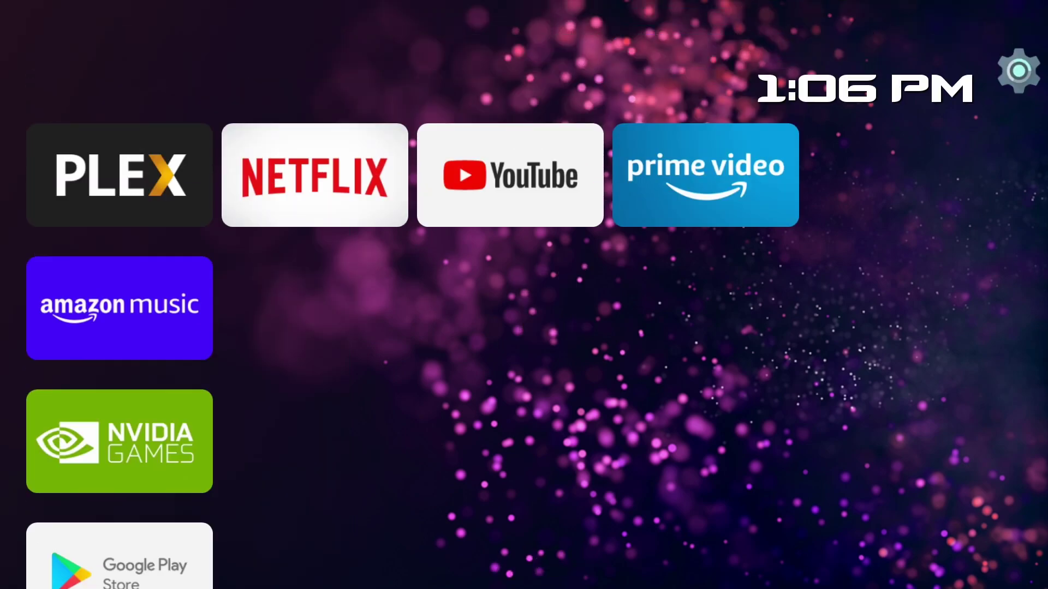
{"action": "key", "text": "Right"}
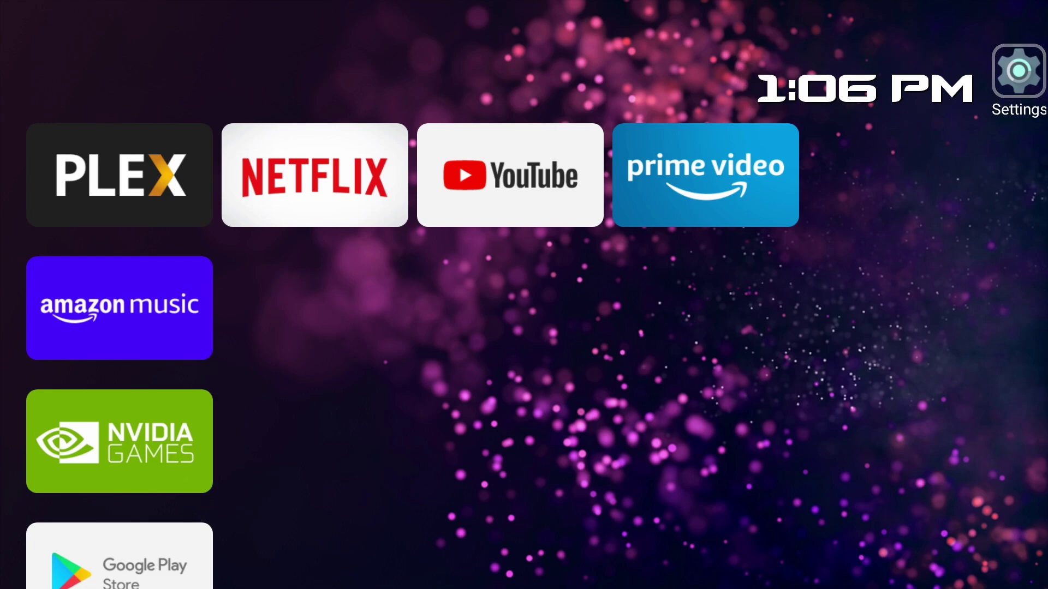
{"action": "key", "text": "Left"}
{"action": "key", "text": "Right"}
{"action": "key", "text": "Left"}
- Reopen admin mode from the home screen
{"action": "key", "text": "Down"}
{"action": "key", "text": "Down"}
{"action": "key", "text": "Down"}
{"action": "key", "text": "Down"}
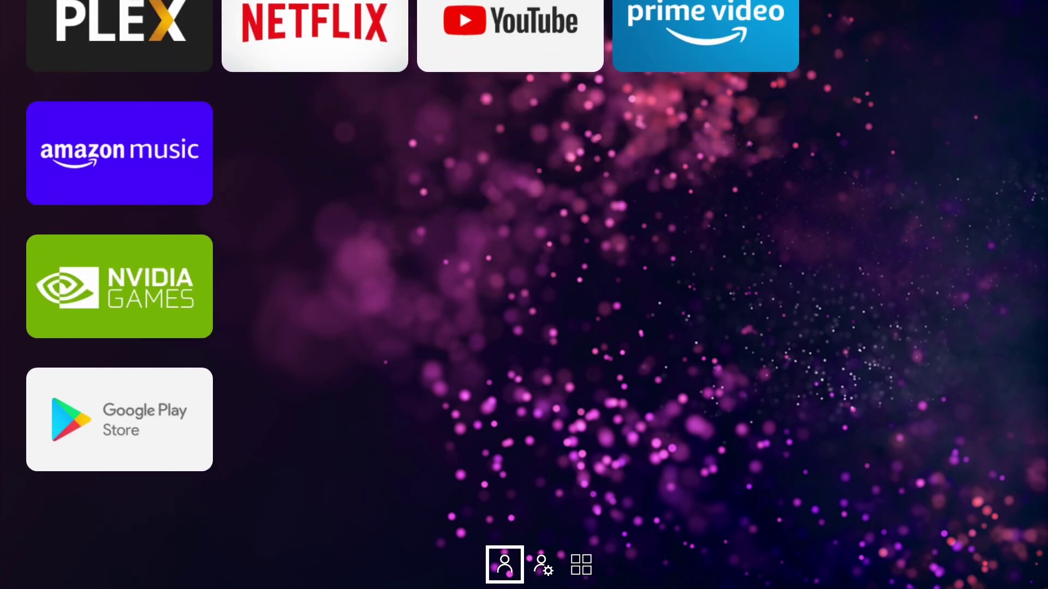
{"action": "key", "text": "Right"}
{"action": "key", "text": "Return"}
{"action": "key", "text": "Return"}
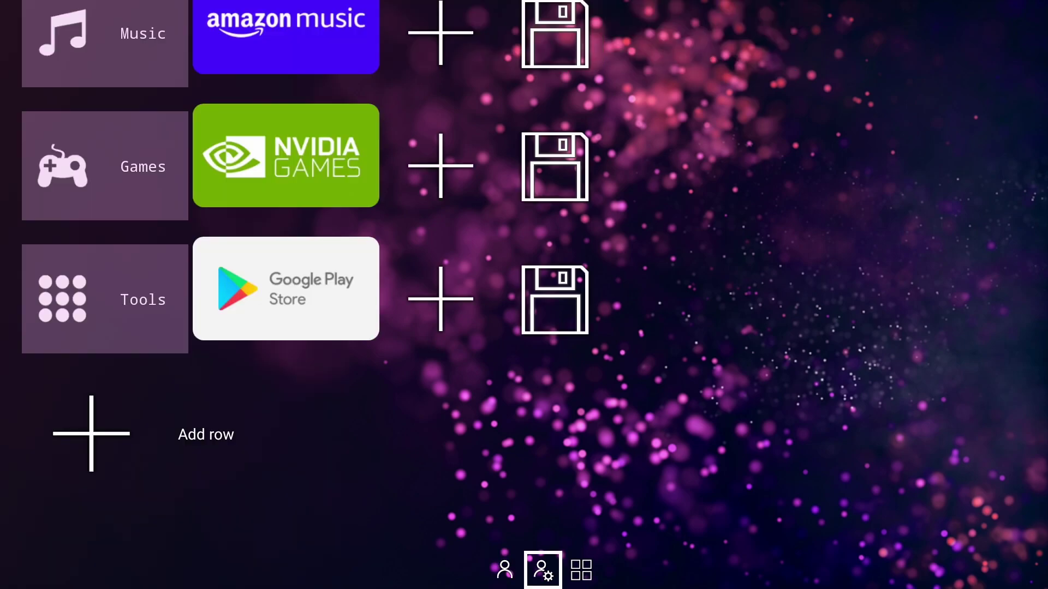
- Open the Settings tile in the Clock row for editing
{"action": "key", "text": "Up"}
{"action": "key", "text": "Up"}
{"action": "key", "text": "Up"}
{"action": "key", "text": "Up"}
{"action": "key", "text": "Right"}
{"action": "key", "text": "Right"}
{"action": "key", "text": "Right"}
{"action": "key", "text": "Right"}
{"action": "key", "text": "Right"}
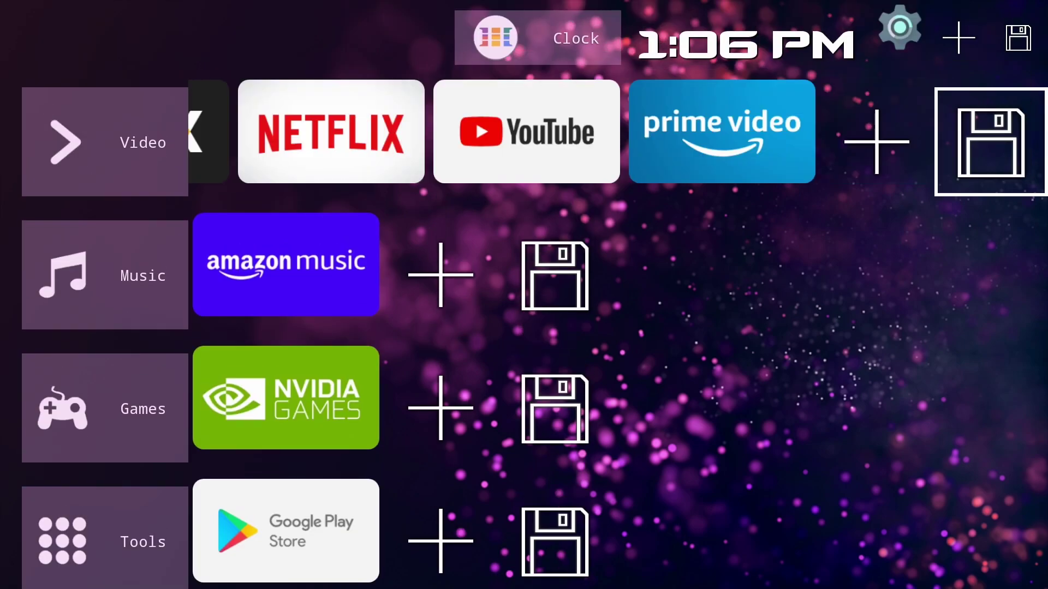
{"action": "key", "text": "Left"}
{"action": "key", "text": "Up"}
{"action": "key", "text": "Right"}
{"action": "key", "text": "Down"}
{"action": "key", "text": "Return"}
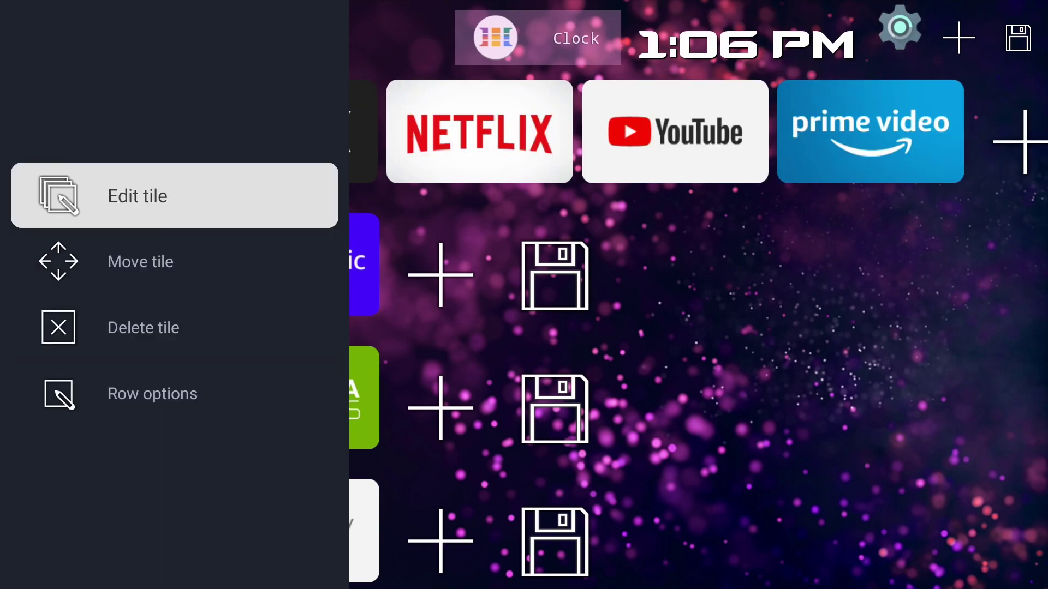
{"action": "key", "text": "Return"}
- Turn off the Settings tile's title label and save the tile
{"action": "key", "text": "Down"}
{"action": "key", "text": "Return"}
{"action": "key", "text": "Down"}
{"action": "key", "text": "Down"}
{"action": "key", "text": "Down"}
{"action": "key", "text": "Down"}
{"action": "key", "text": "Down"}
{"action": "key", "text": "Return"}
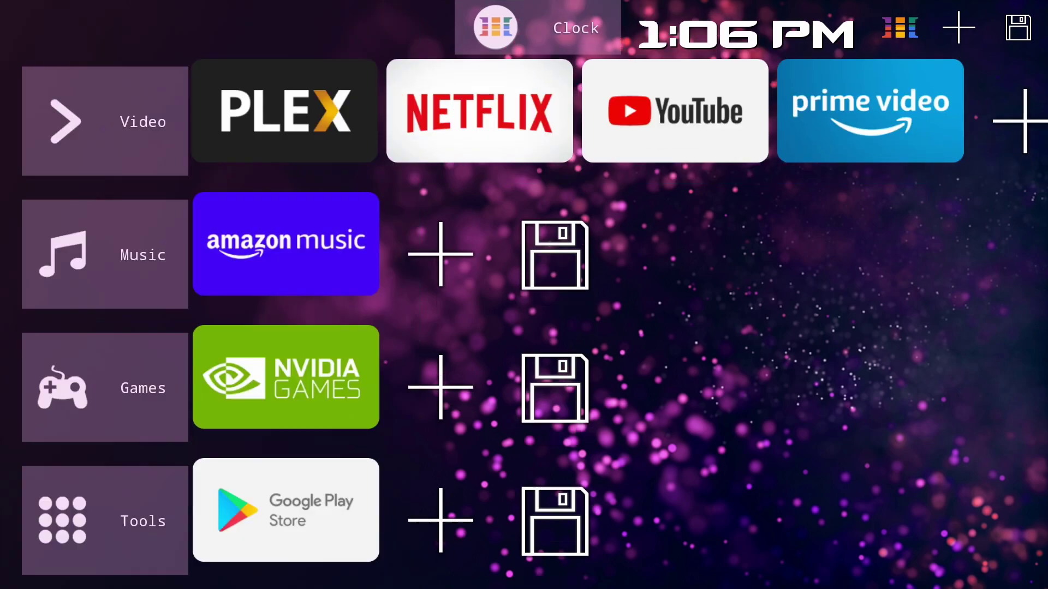
- Leave admin mode after the tile edit
{"action": "key", "text": "Down"}
{"action": "key", "text": "Down"}
{"action": "key", "text": "Down"}
{"action": "key", "text": "Down"}
{"action": "key", "text": "Return"}
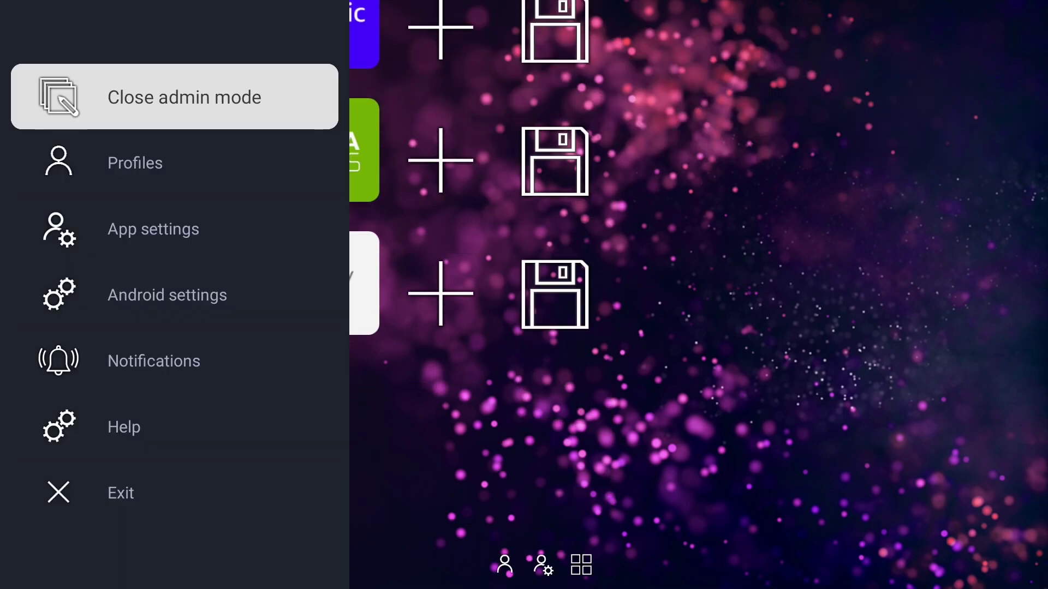
{"action": "key", "text": "Return"}
- Open the clock widget's font, color and spacing options from the home screen
{"action": "key", "text": "Up"}
{"action": "key", "text": "Up"}
{"action": "key", "text": "Up"}
{"action": "key", "text": "Up"}
{"action": "key", "text": "Up"}
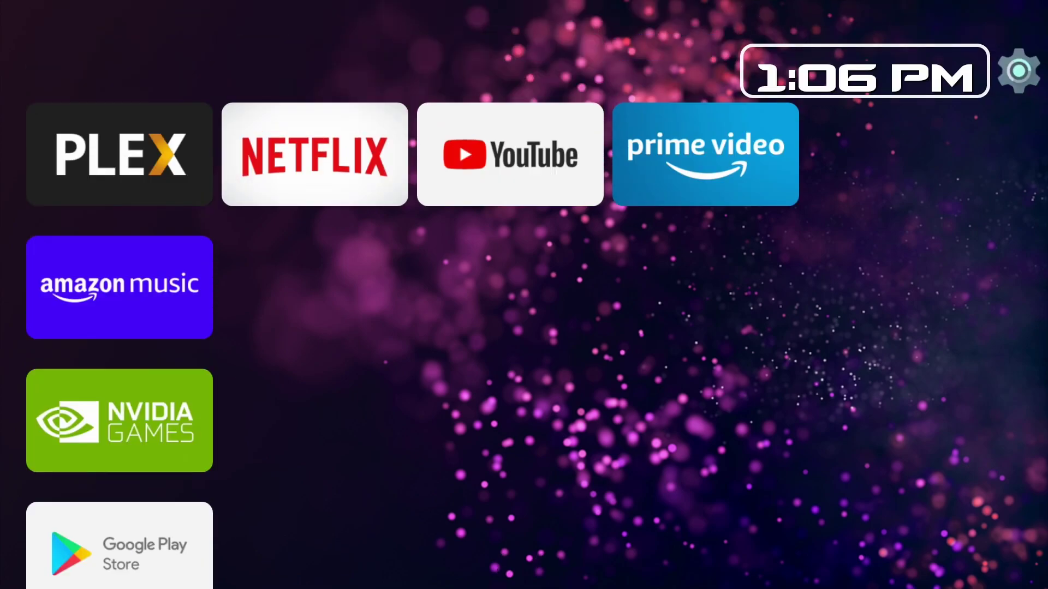
{"action": "key", "text": "Left"}
{"action": "key", "text": "Down"}
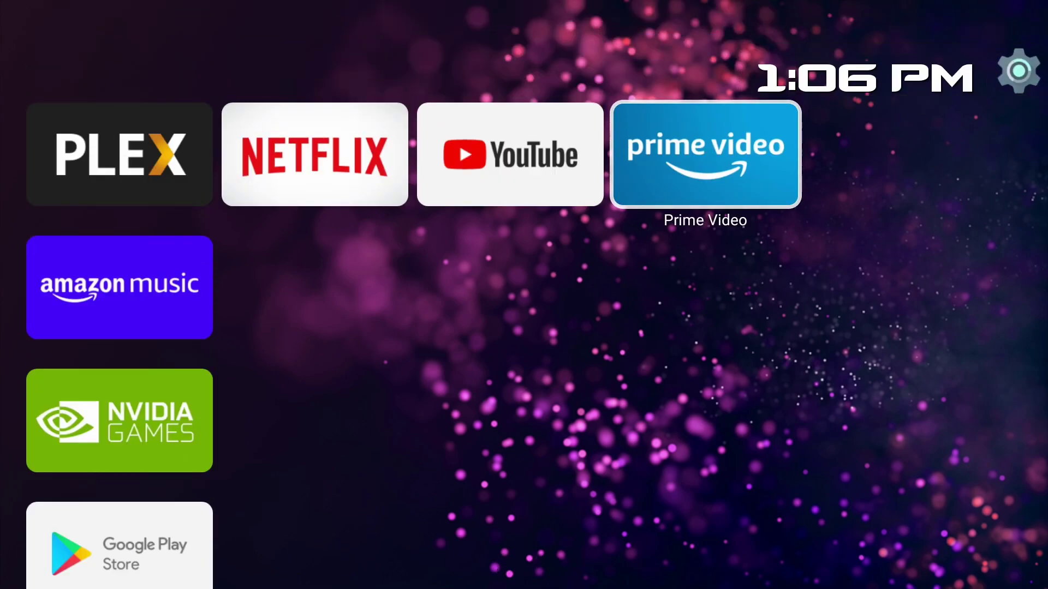
{"action": "key", "text": "Up"}
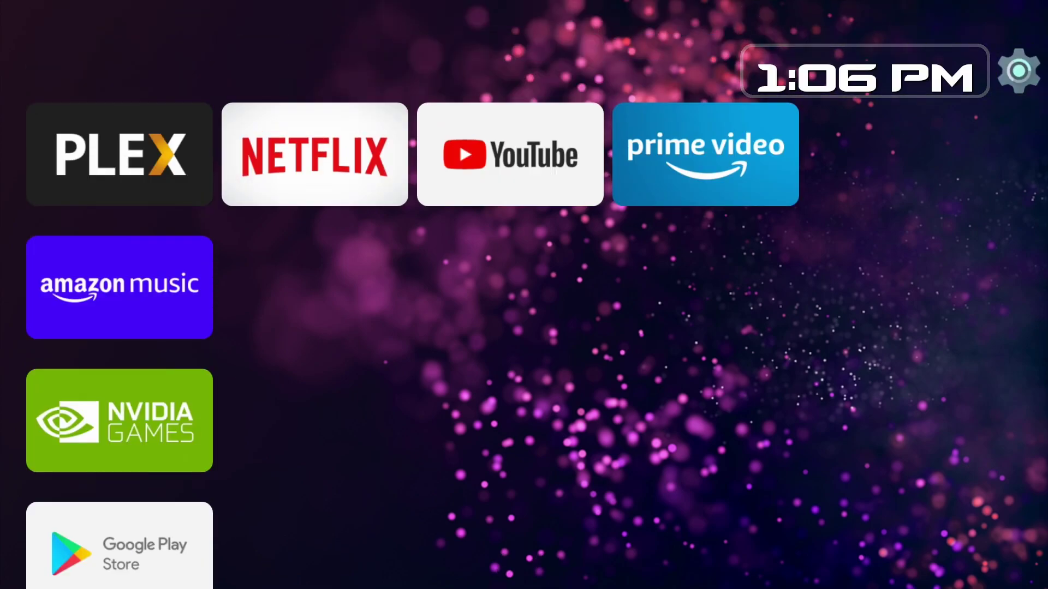
{"action": "key", "text": "Return"}
{"action": "key", "text": "Return"}
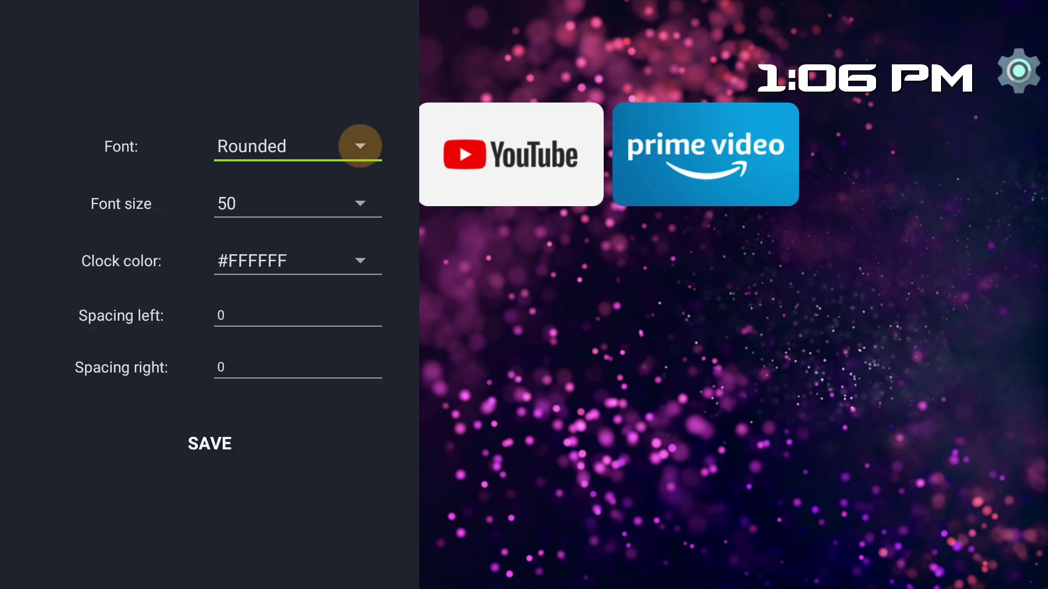
- Set the clock's font to Square
{"action": "key", "text": "Return"}
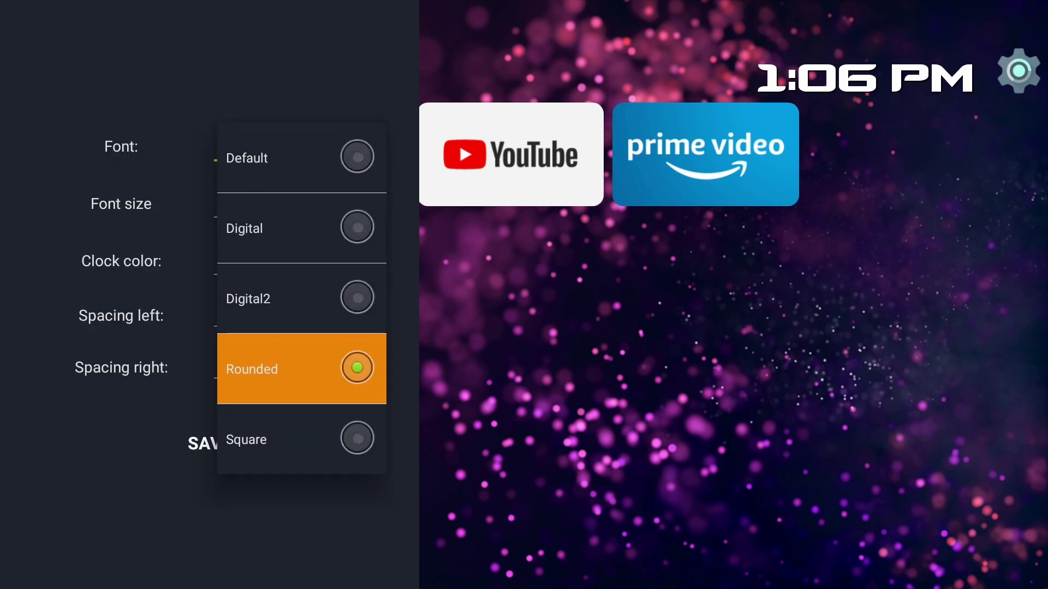
{"action": "key", "text": "Up"}
{"action": "key", "text": "Down"}
{"action": "key", "text": "Down"}
{"action": "key", "text": "Return"}
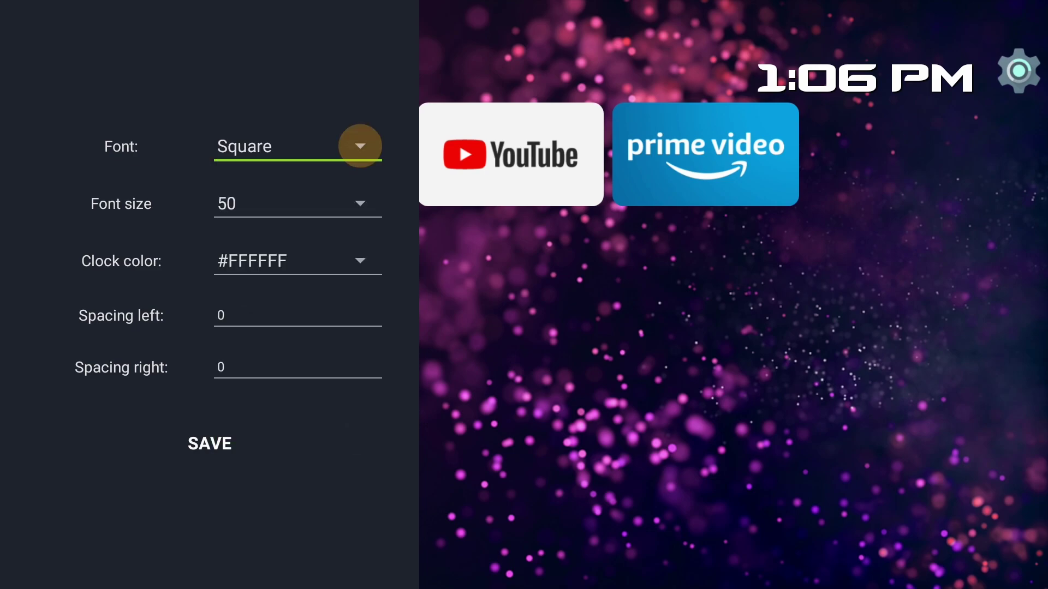
- Keep the clock's font size at 50 and save the clock settings
{"action": "key", "text": "Down"}
{"action": "key", "text": "Return"}
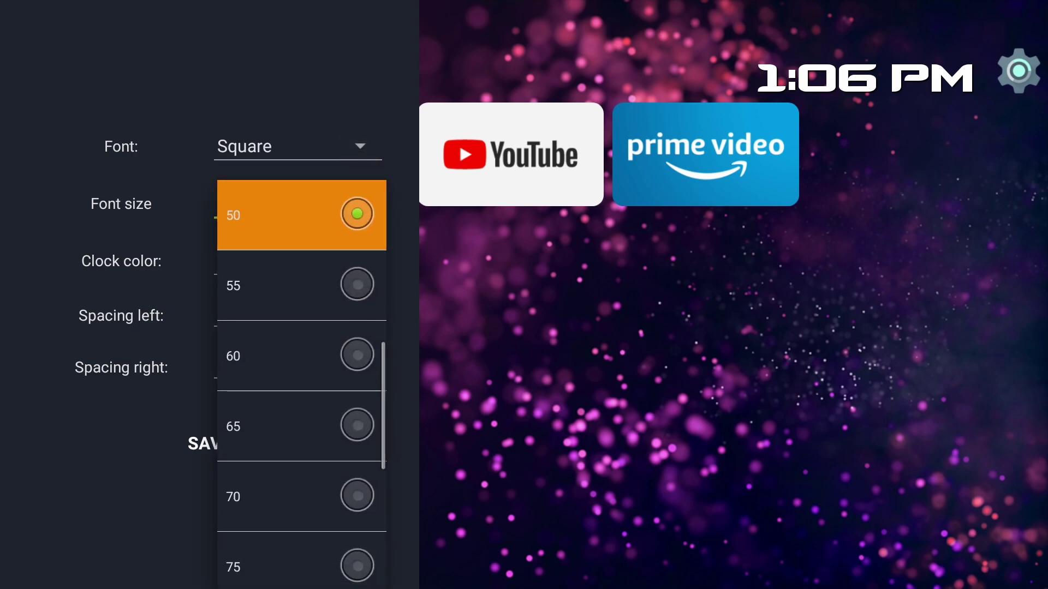
{"action": "key", "text": "Return"}
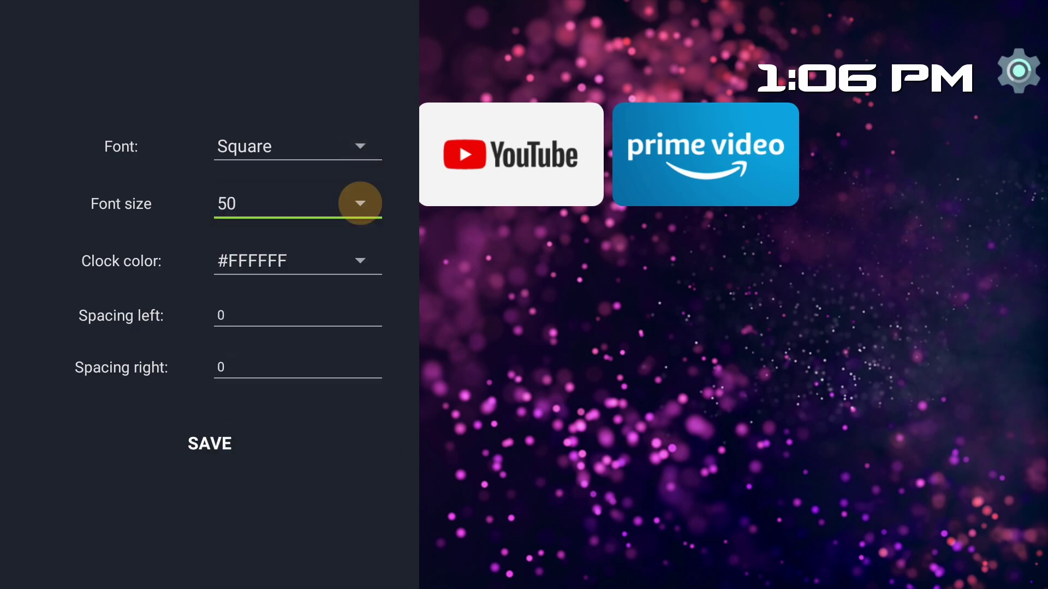
{"action": "key", "text": "Down"}
{"action": "key", "text": "Down"}
{"action": "key", "text": "Down"}
{"action": "key", "text": "Down"}
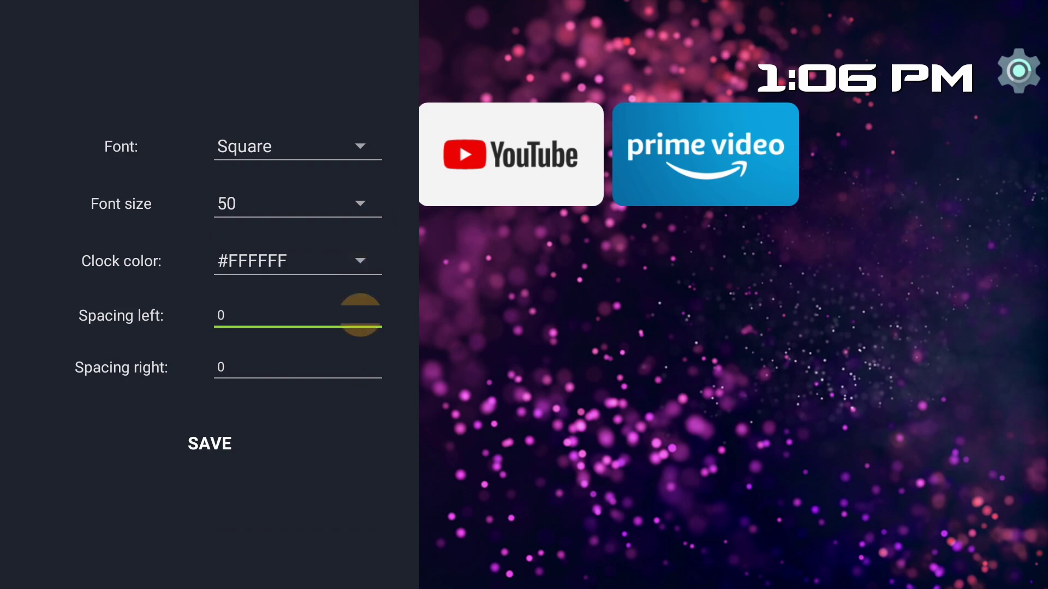
{"action": "key", "text": "Return"}
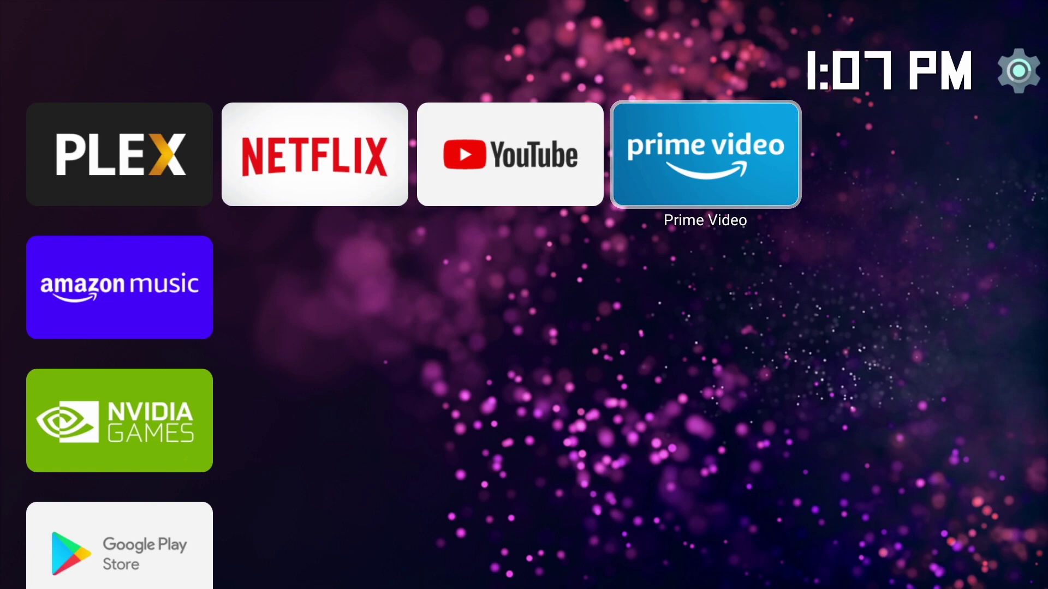
- Delete the Netflix tile from the video row
{"action": "key", "text": "Down"}
{"action": "key", "text": "Down"}
{"action": "key", "text": "Down"}
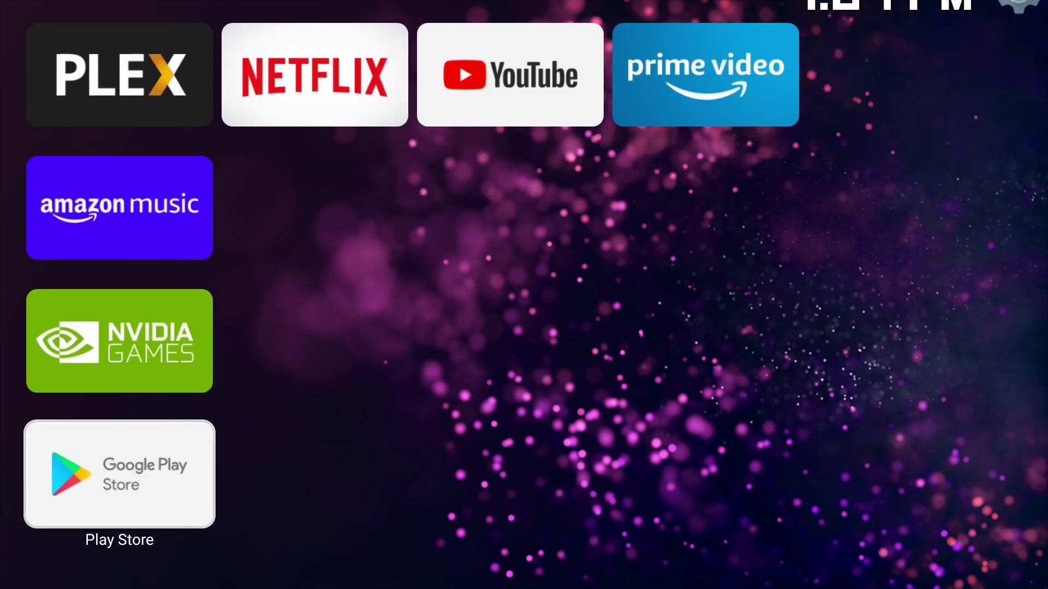
{"action": "key", "text": "Up"}
{"action": "key", "text": "Up"}
{"action": "key", "text": "Up"}
{"action": "key", "text": "Right"}
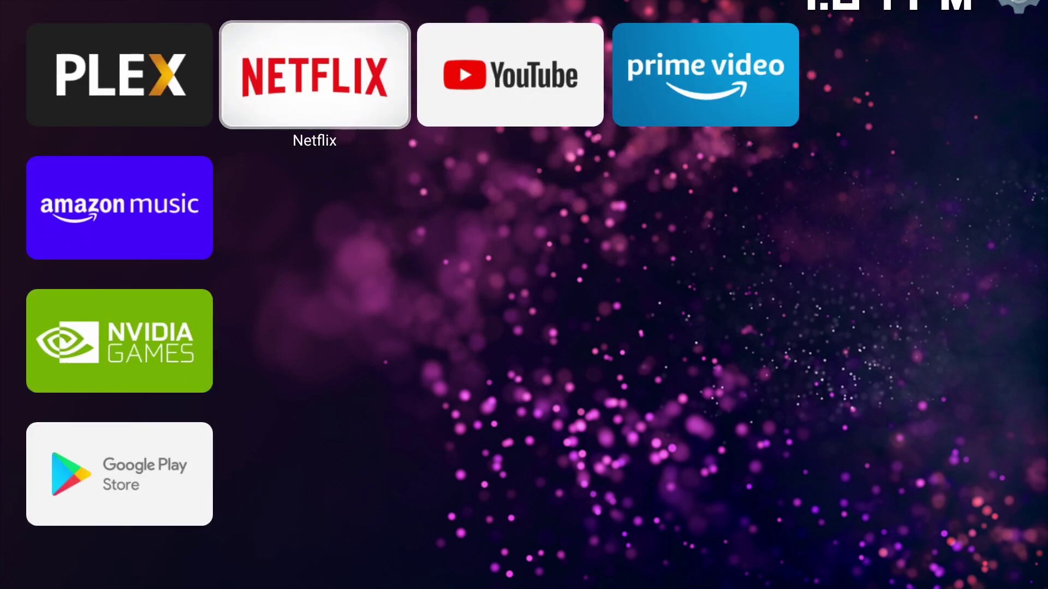
{"action": "key", "text": "Menu"}
{"action": "key", "text": "Down"}
{"action": "key", "text": "Down"}
{"action": "key", "text": "Return"}
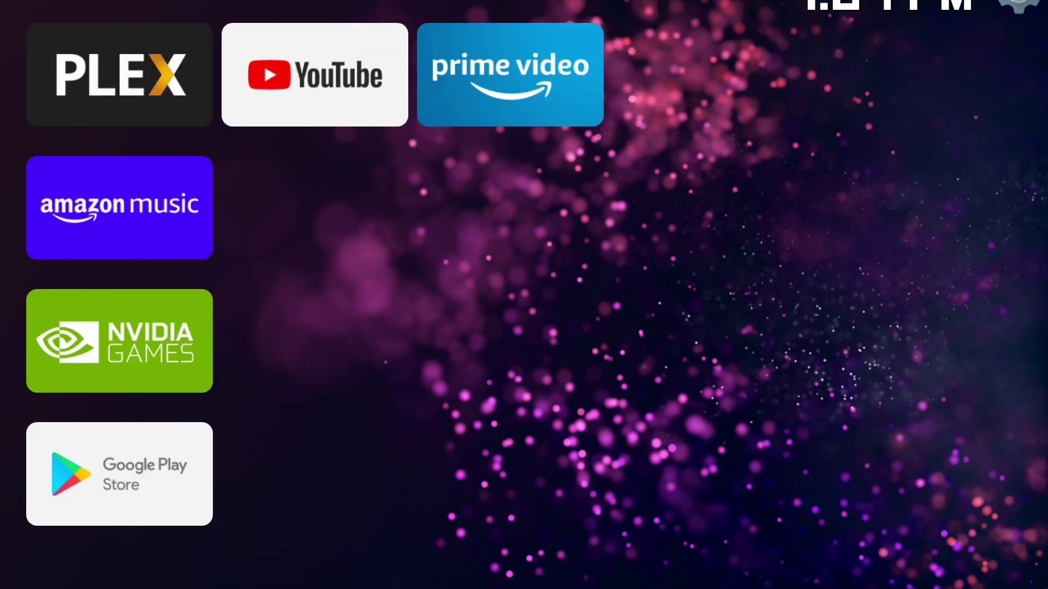
- Move the YouTube tile one place so it follows Prime Video
{"action": "key", "text": "Menu"}
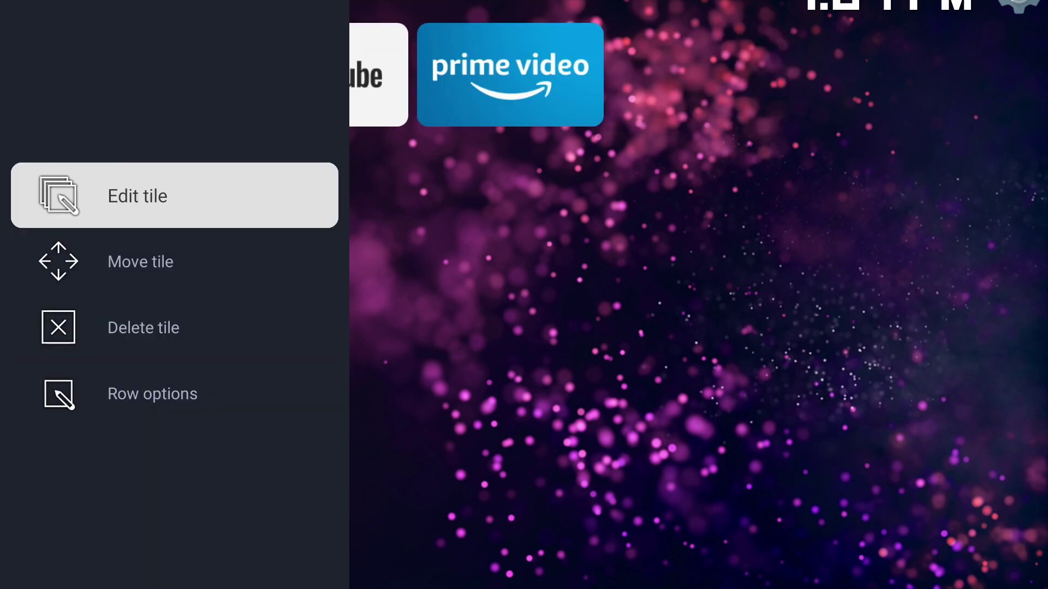
{"action": "key", "text": "Down"}
{"action": "key", "text": "Return"}
{"action": "key", "text": "Right"}
{"action": "key", "text": "Return"}
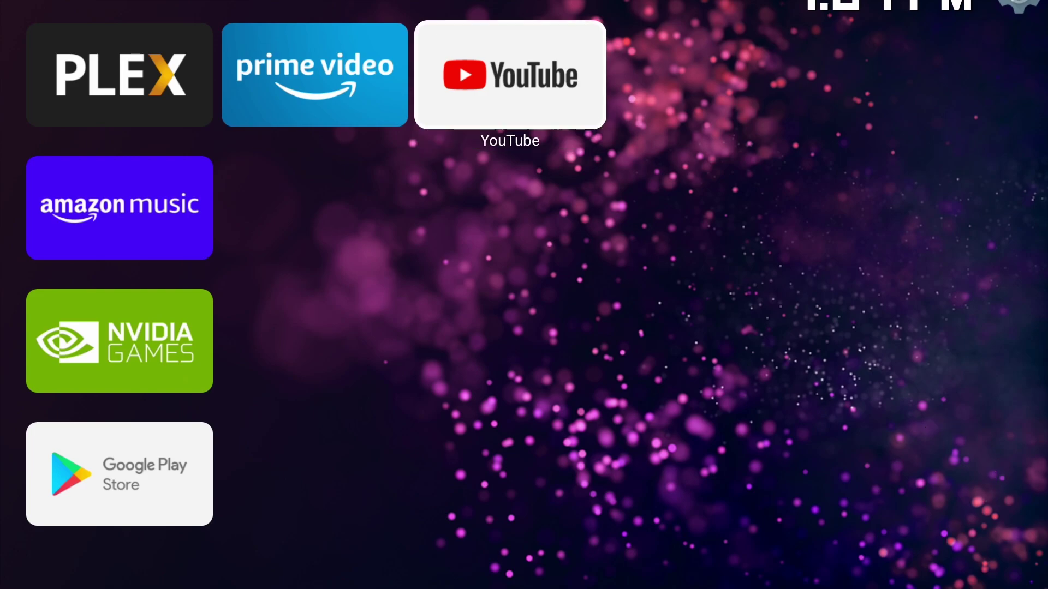
- Look through the home screen rows down to the shortcuts below the last row
{"action": "key", "text": "Left"}
{"action": "key", "text": "Left"}
{"action": "key", "text": "Down"}
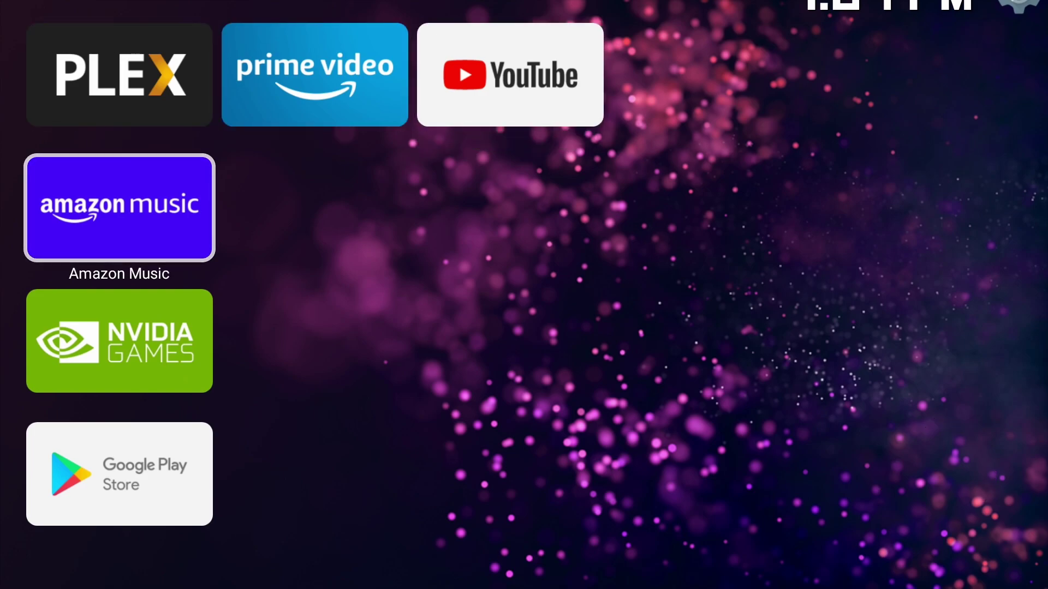
{"action": "key", "text": "Down"}
{"action": "key", "text": "Down"}
{"action": "key", "text": "Down"}
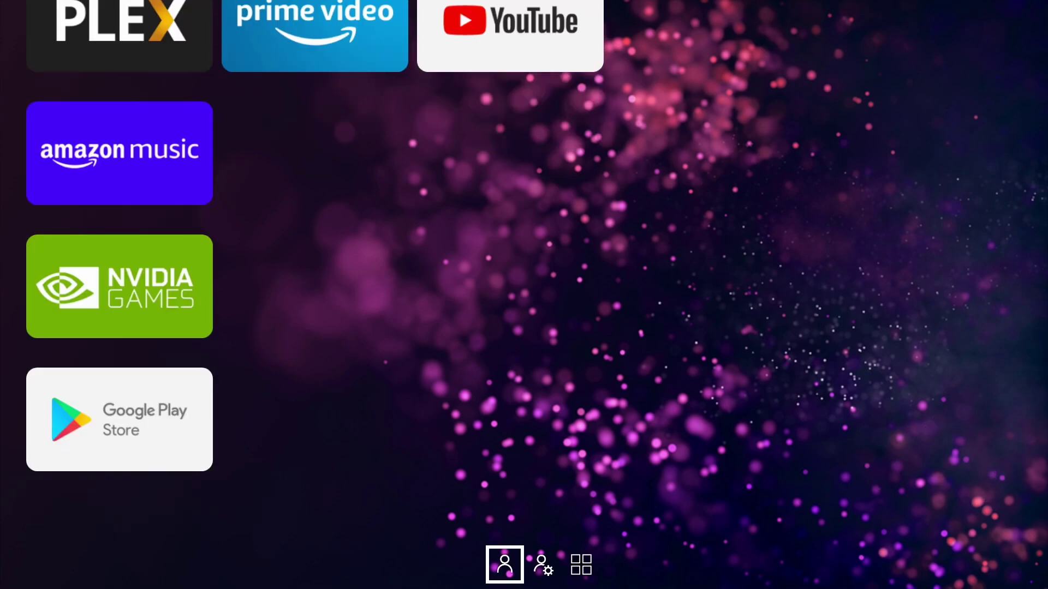
- Launch the Settings tile next to the clock
{"action": "key", "text": "Right"}
{"action": "key", "text": "Up"}
{"action": "key", "text": "Up"}
{"action": "key", "text": "Up"}
{"action": "key", "text": "Up"}
{"action": "key", "text": "Up"}
{"action": "key", "text": "Right"}
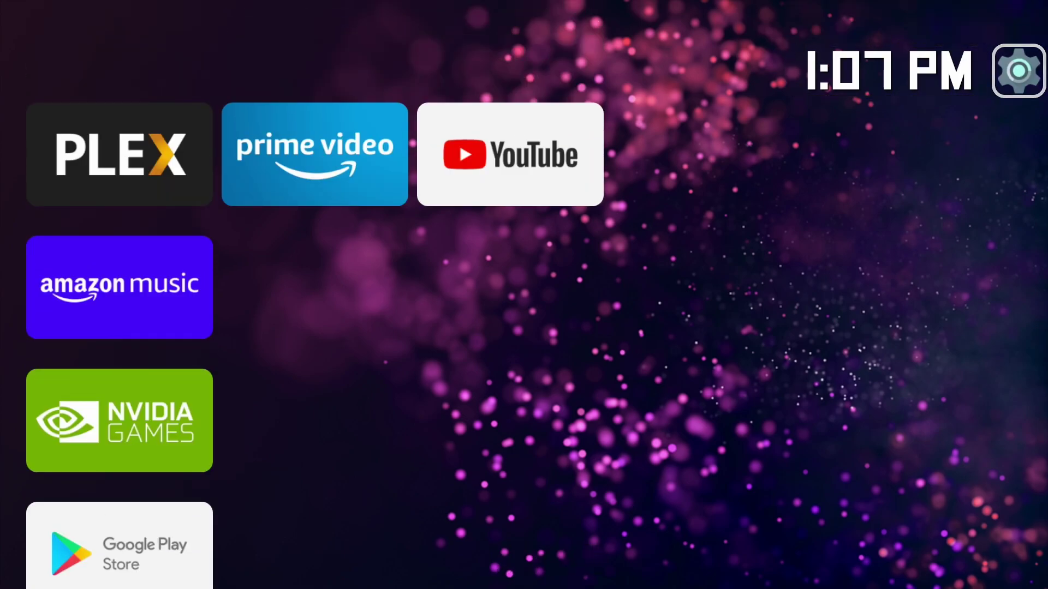
{"action": "key", "text": "Return"}
{"action": "key", "text": "Down"}
{"action": "key", "text": "Return"}
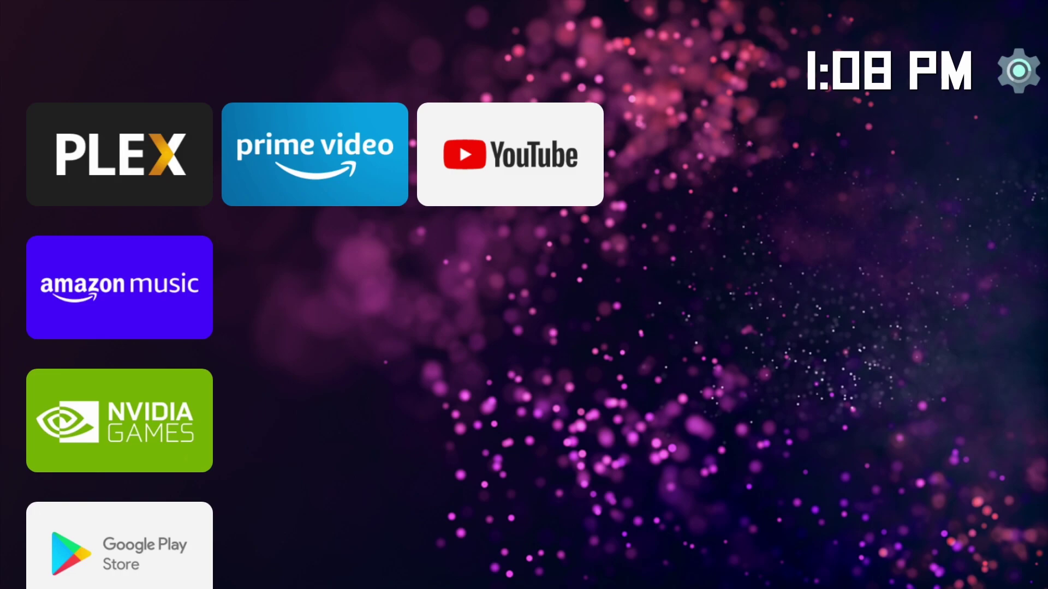
{"action": "key", "text": "Down"}
{"action": "key", "text": "Down"}
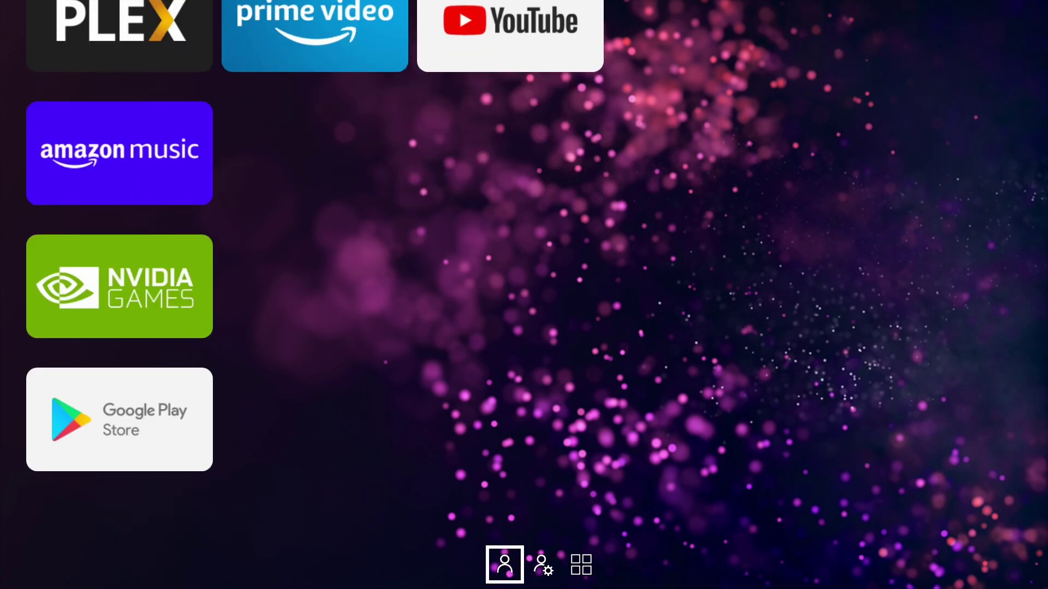
{"action": "key", "text": "Up"}
{"action": "key", "text": "Up"}
{"action": "key", "text": "Up"}
{"action": "key", "text": "Up"}
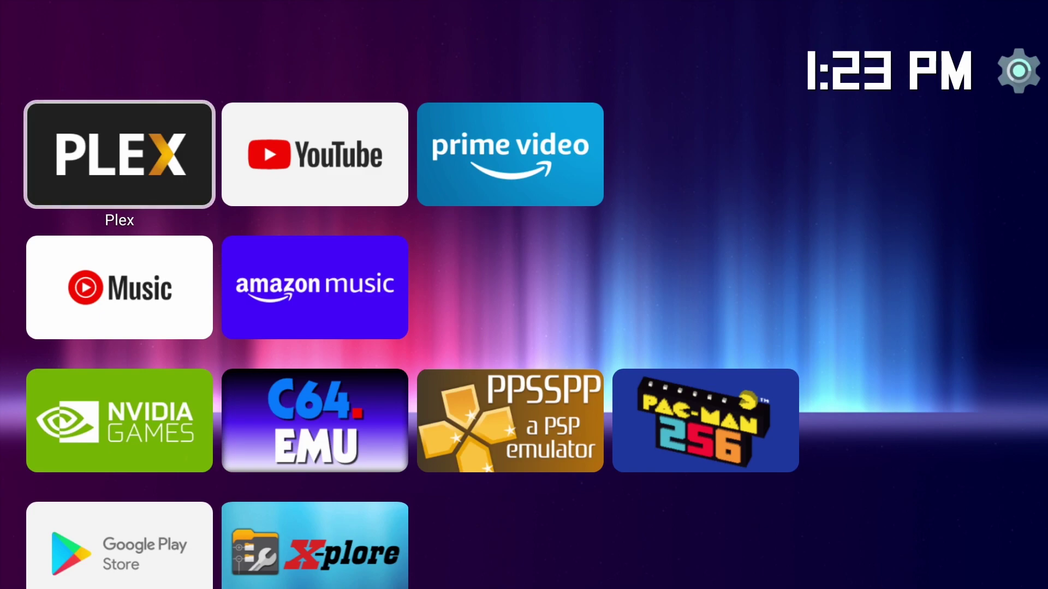
- Open the launcher's app settings
{"action": "key", "text": "Down"}
{"action": "key", "text": "Down"}
{"action": "key", "text": "Down"}
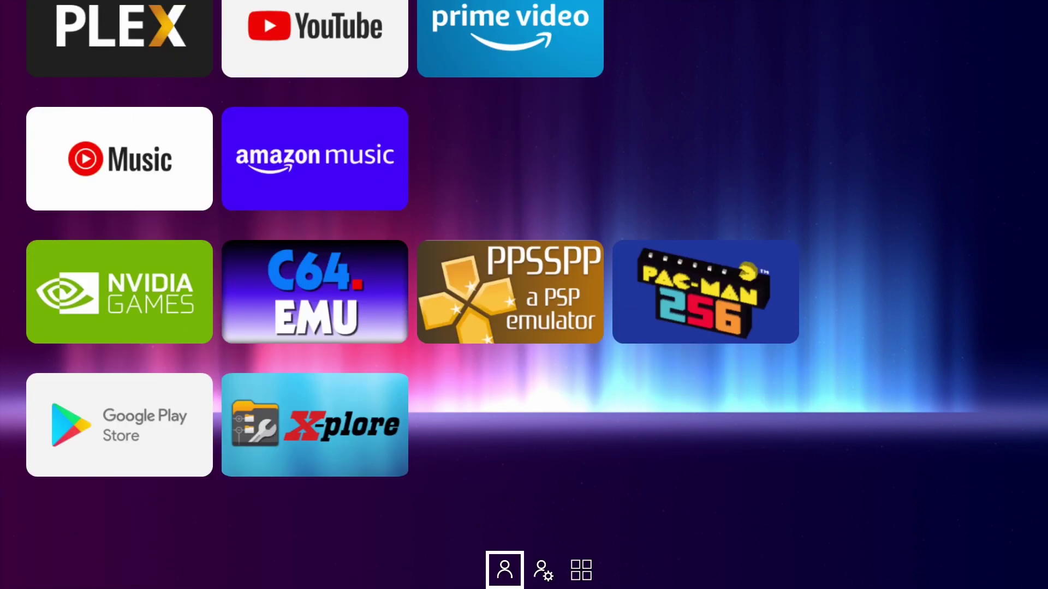
{"action": "key", "text": "Right"}
{"action": "key", "text": "Return"}
{"action": "key", "text": "Down"}
{"action": "key", "text": "Down"}
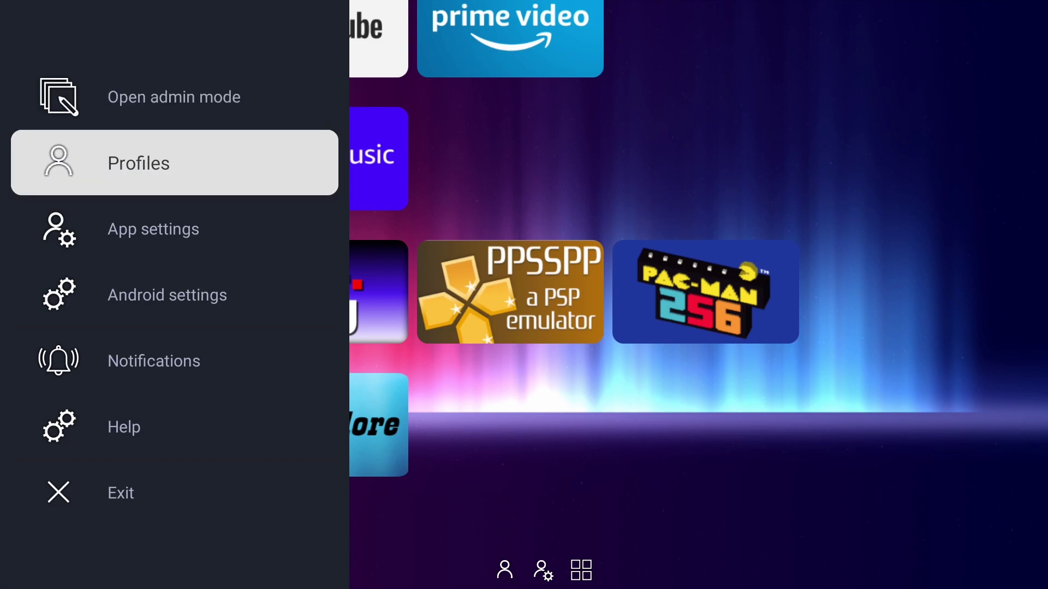
{"action": "key", "text": "Return"}
- Expand the configuration import/export section of the settings
{"action": "key", "text": "Down"}
{"action": "key", "text": "Down"}
{"action": "key", "text": "Down"}
{"action": "key", "text": "Down"}
{"action": "key", "text": "Down"}
{"action": "key", "text": "Down"}
{"action": "key", "text": "Down"}
{"action": "key", "text": "Down"}
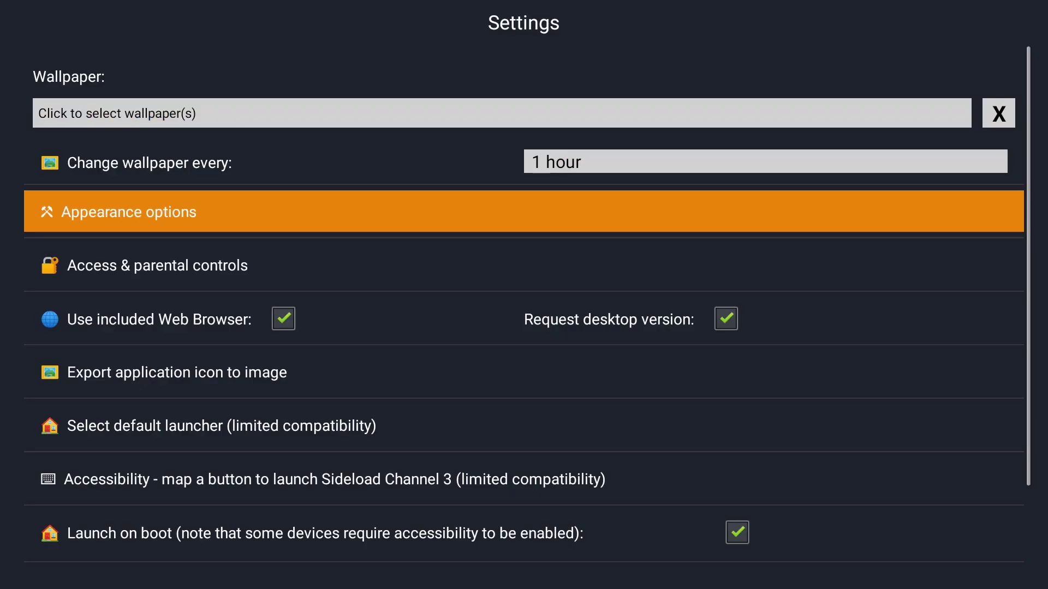
{"action": "key", "text": "Down"}
{"action": "key", "text": "Down"}
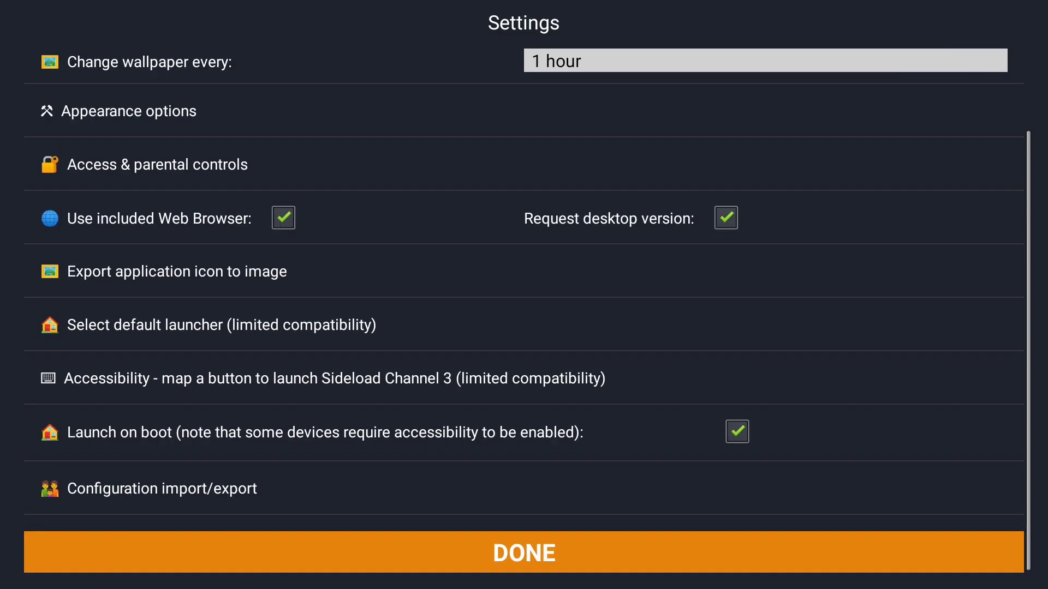
{"action": "key", "text": "Up"}
{"action": "key", "text": "Return"}
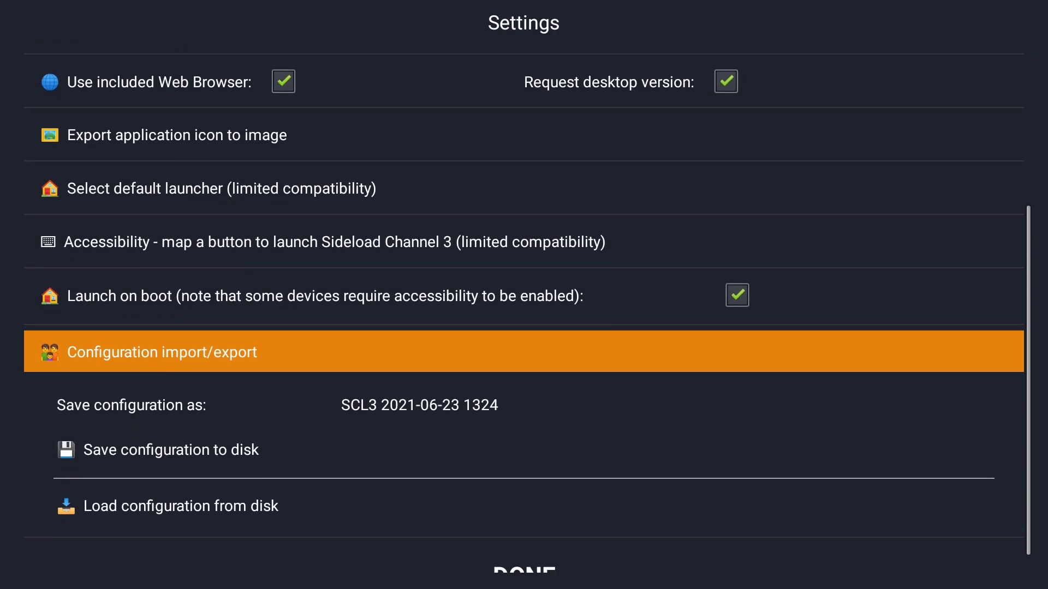
{"action": "key", "text": "Down"}
{"action": "key", "text": "Down"}
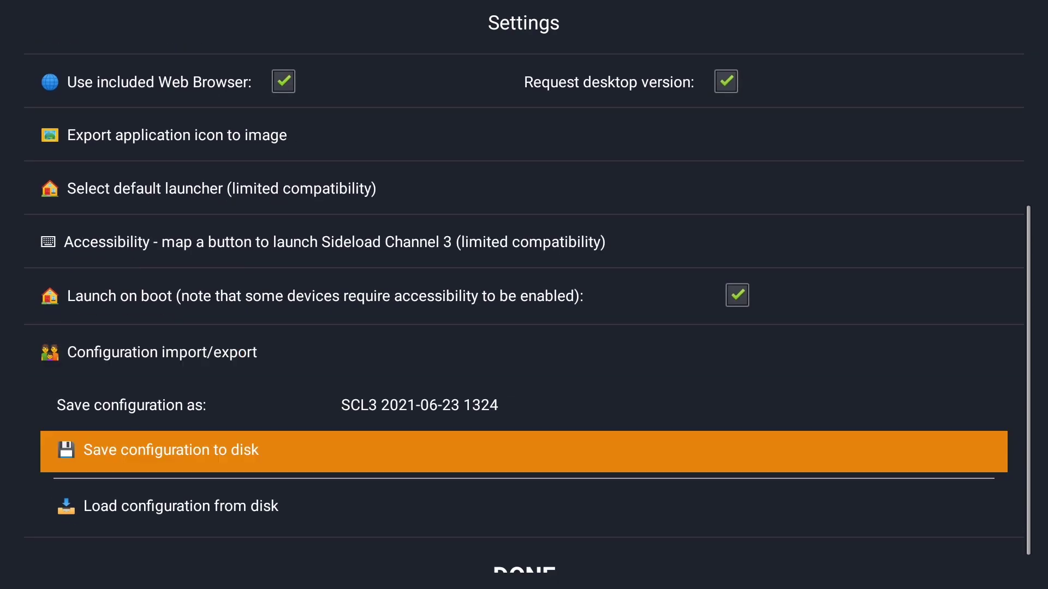
{"action": "key", "text": "Return"}
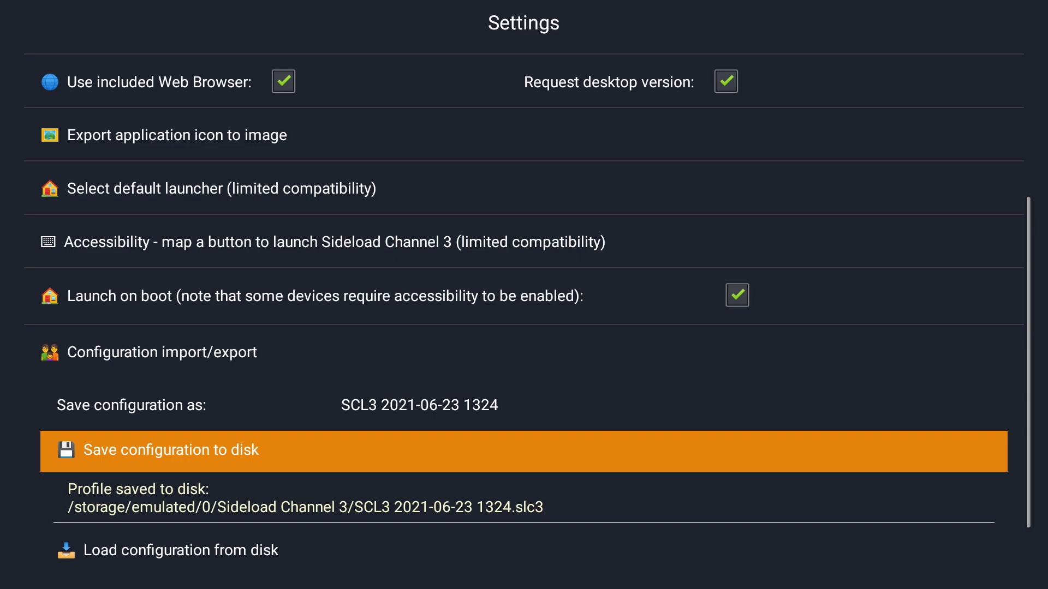
{"action": "key", "text": "Down"}
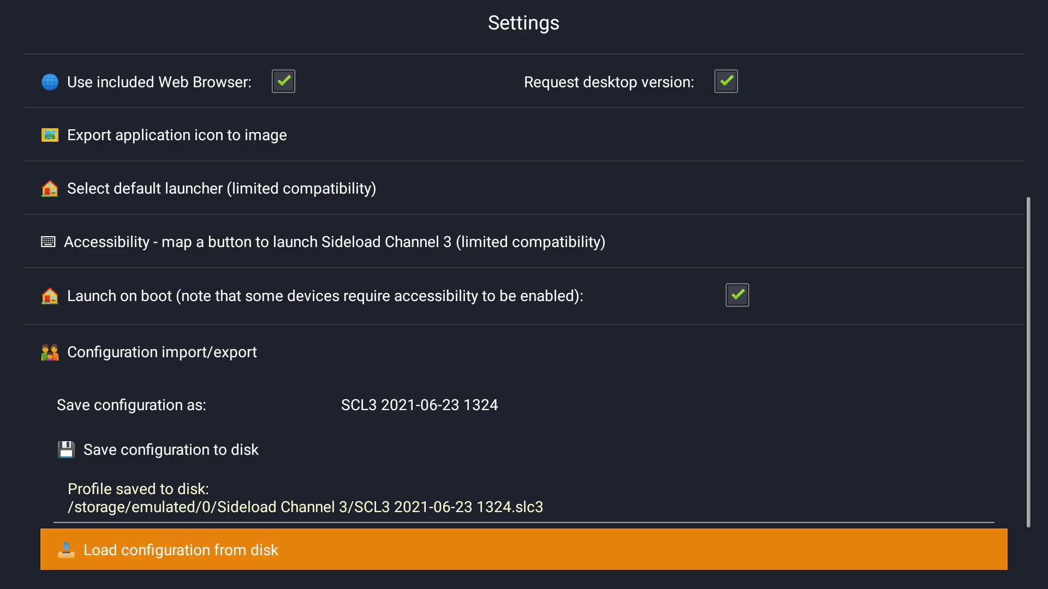
{"action": "key", "text": "Escape"}
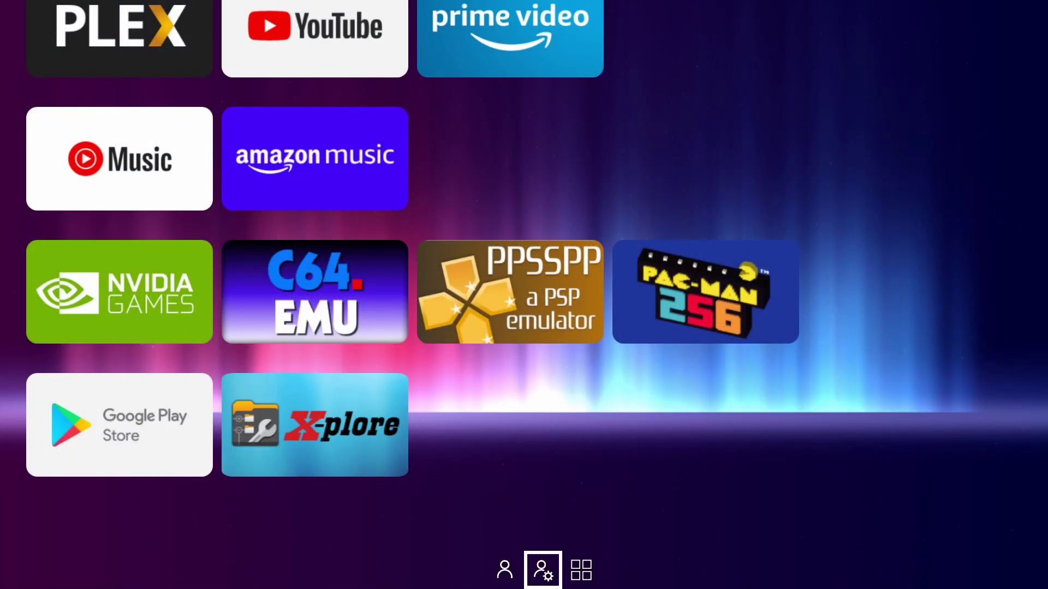